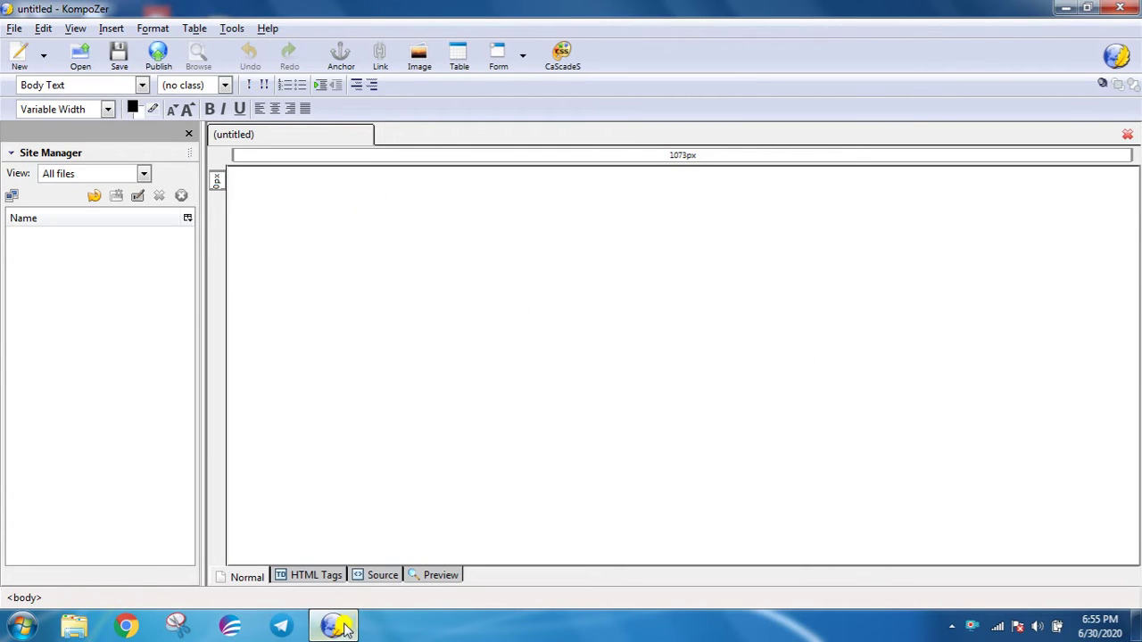
# - Centre the first line and type the heading 'Registration Form'
pyautogui.moveTo(344, 628)
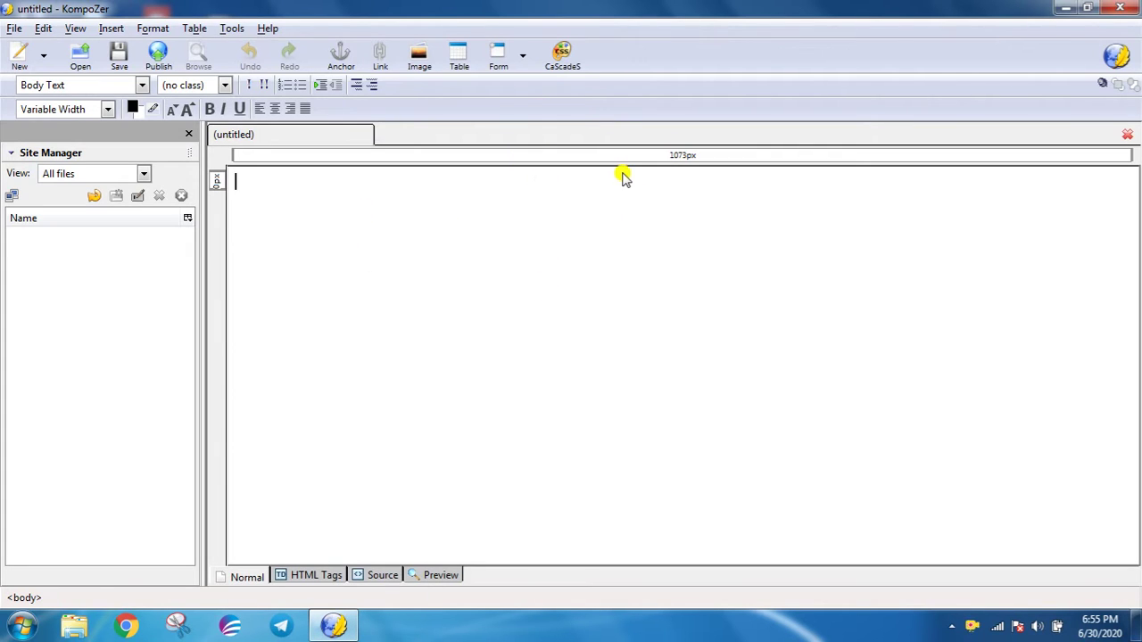
pyautogui.click(277, 108)
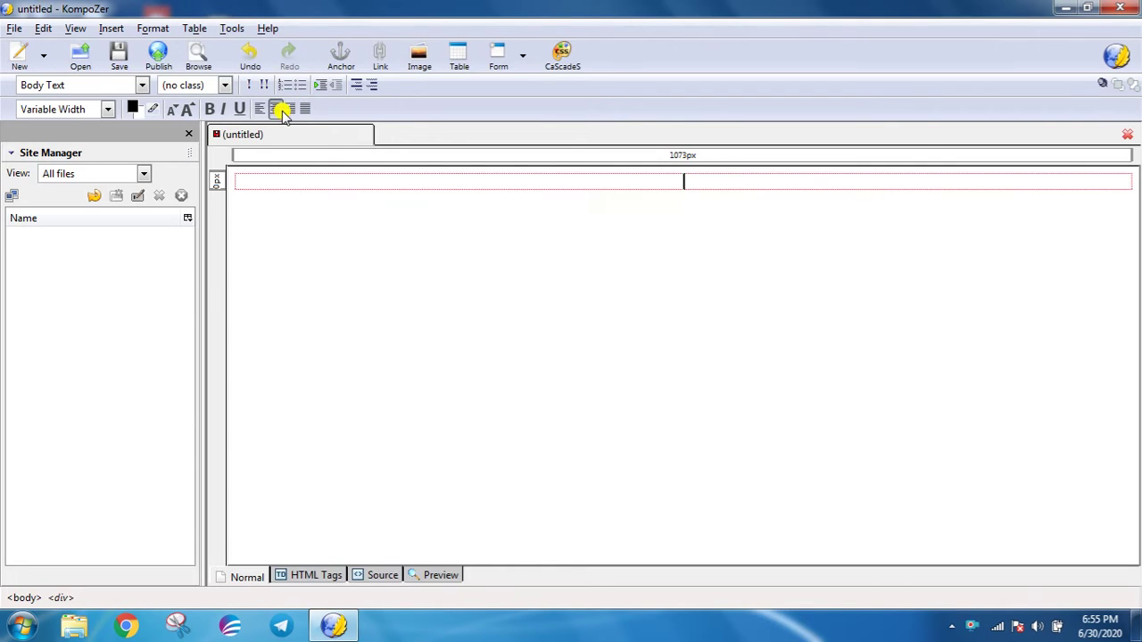
pyautogui.write('Reg')
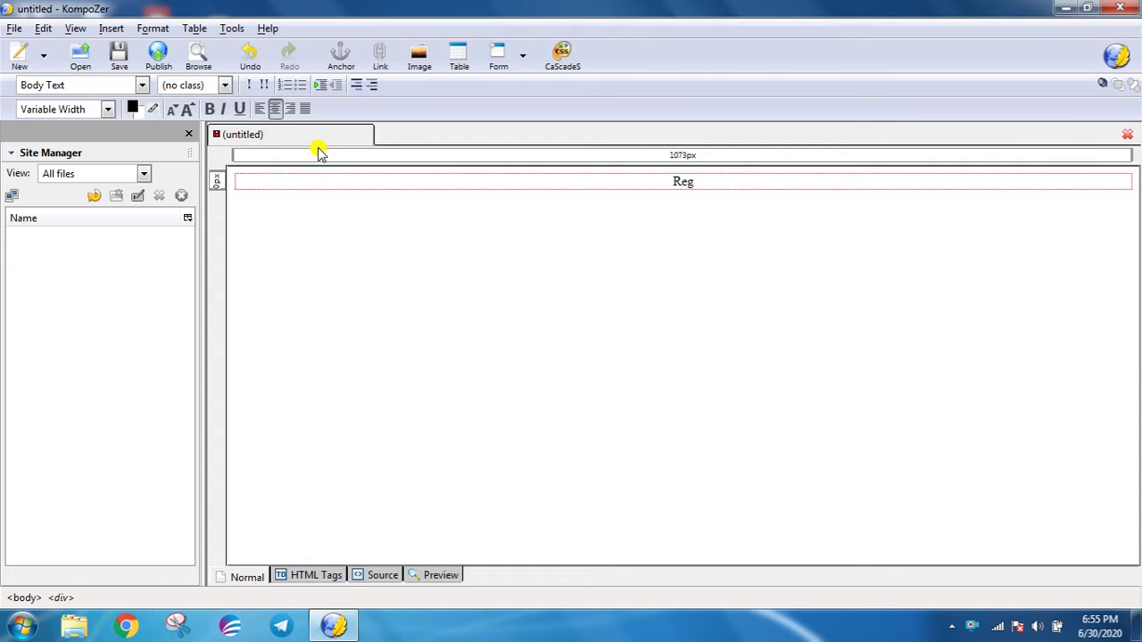
pyautogui.write('istra')
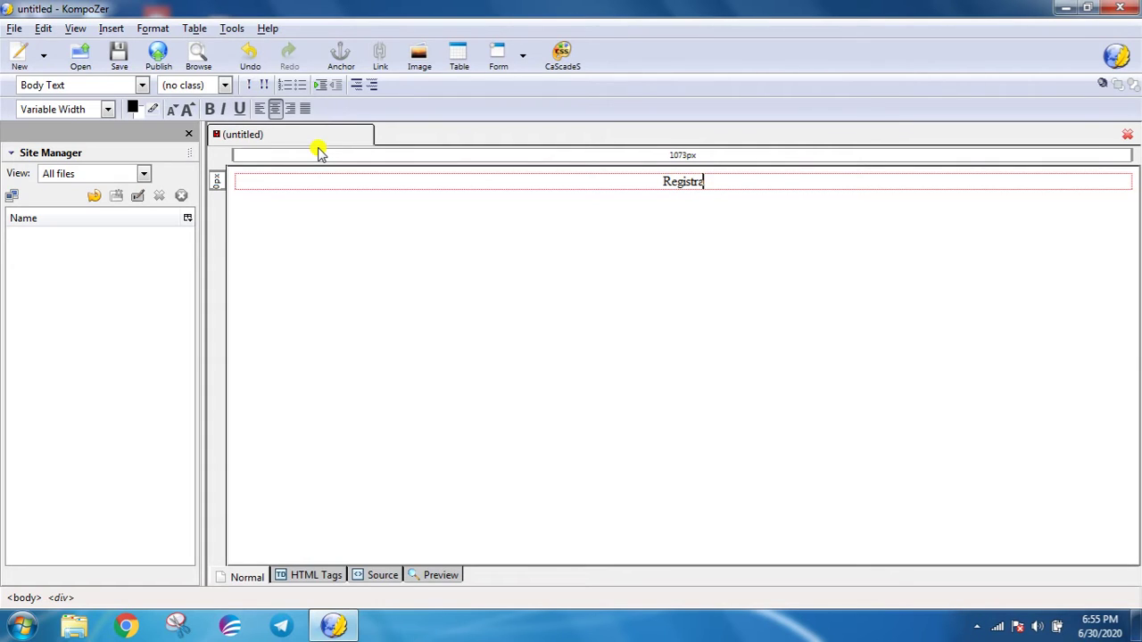
pyautogui.write('tion Form')
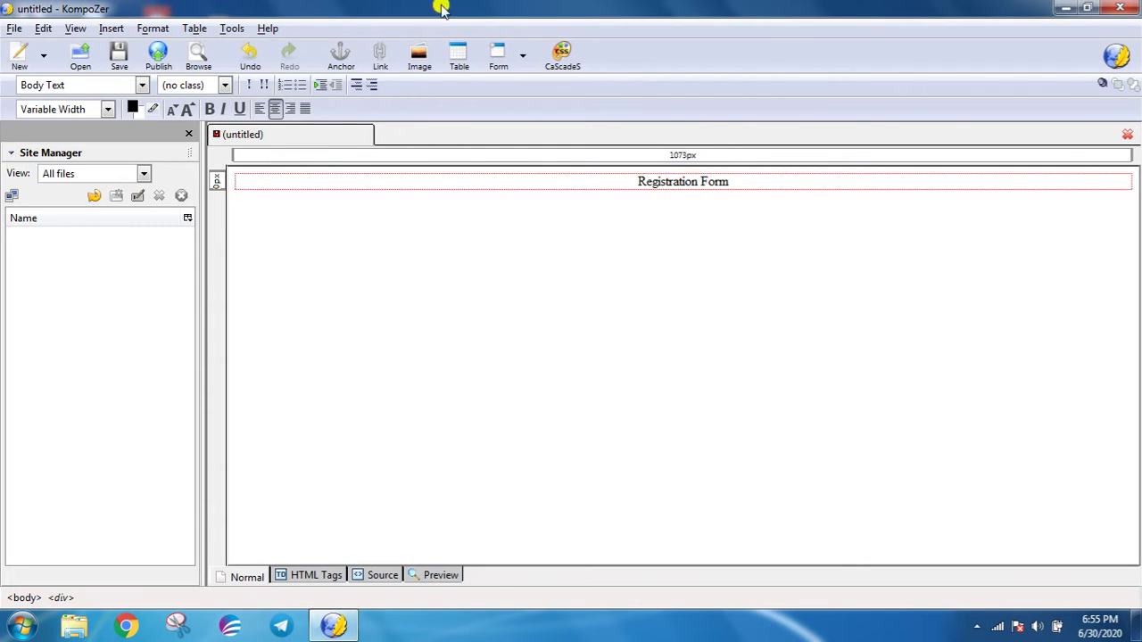
# - Enlarge the heading font two sizes, then start a left-aligned empty line below it
pyautogui.moveTo(749, 181); pyautogui.dragTo(650, 181)
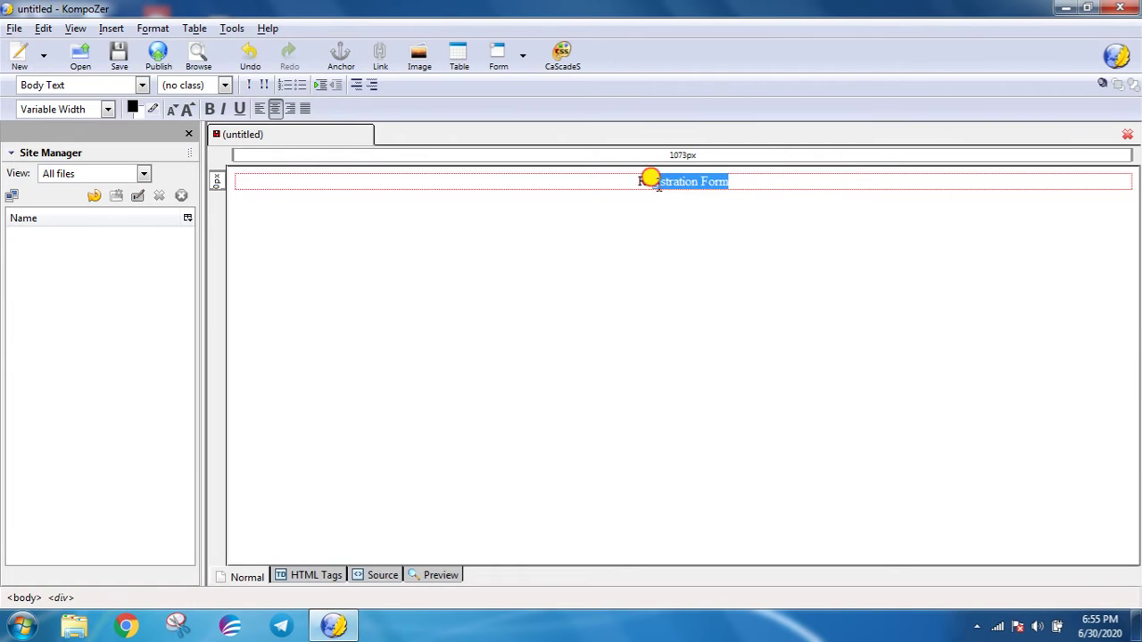
pyautogui.click(187, 109)
pyautogui.click(188, 109)
pyautogui.click(187, 109)
pyautogui.click(187, 108)
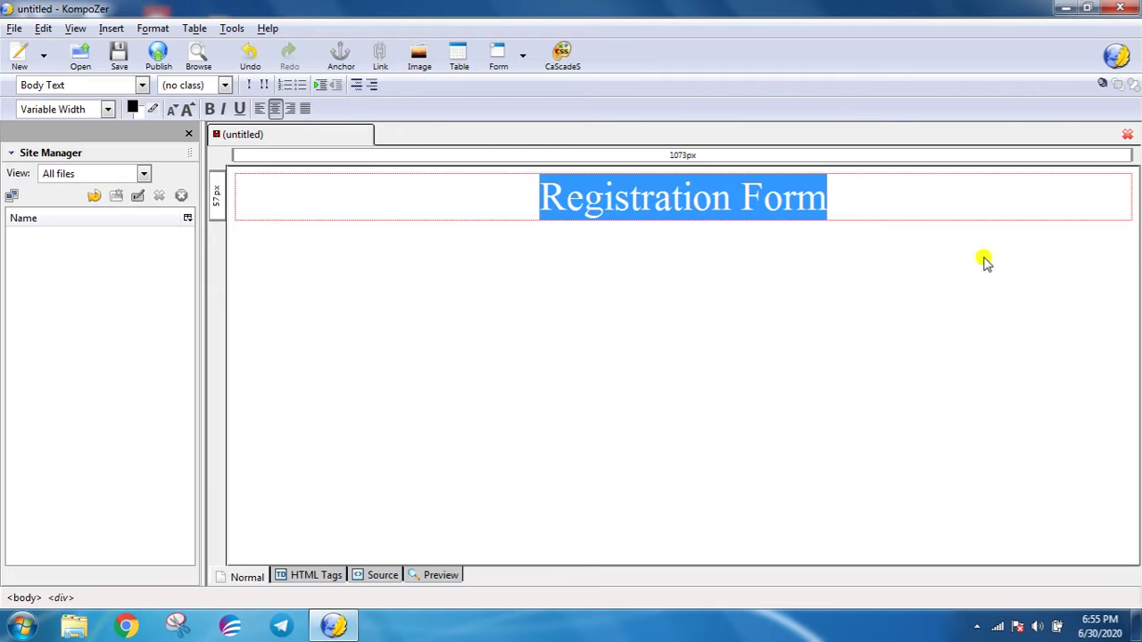
pyautogui.click(831, 202)
pyautogui.press('Return')
pyautogui.press('Return')
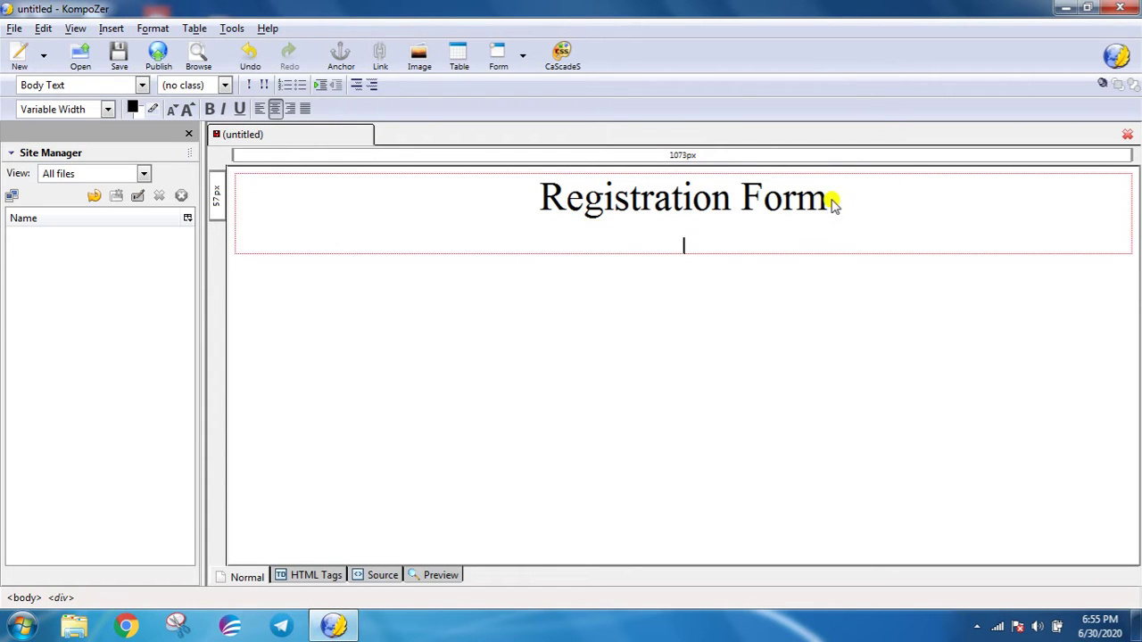
pyautogui.click(258, 108)
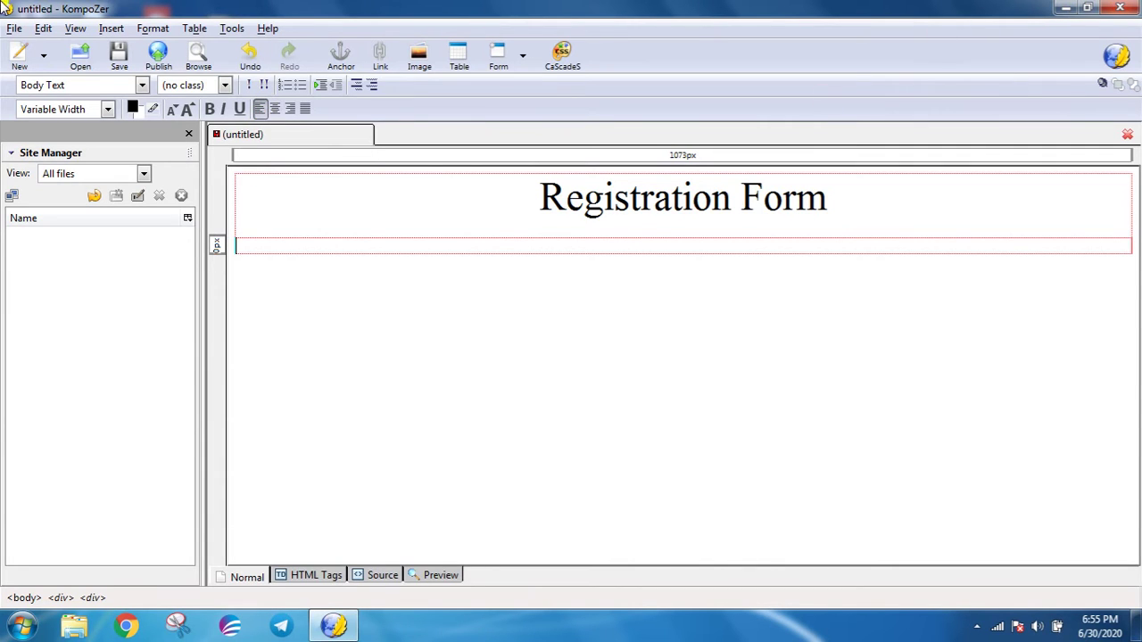
# - Define a form named f1 with action f1.html and method GET
pyautogui.click(107, 30)
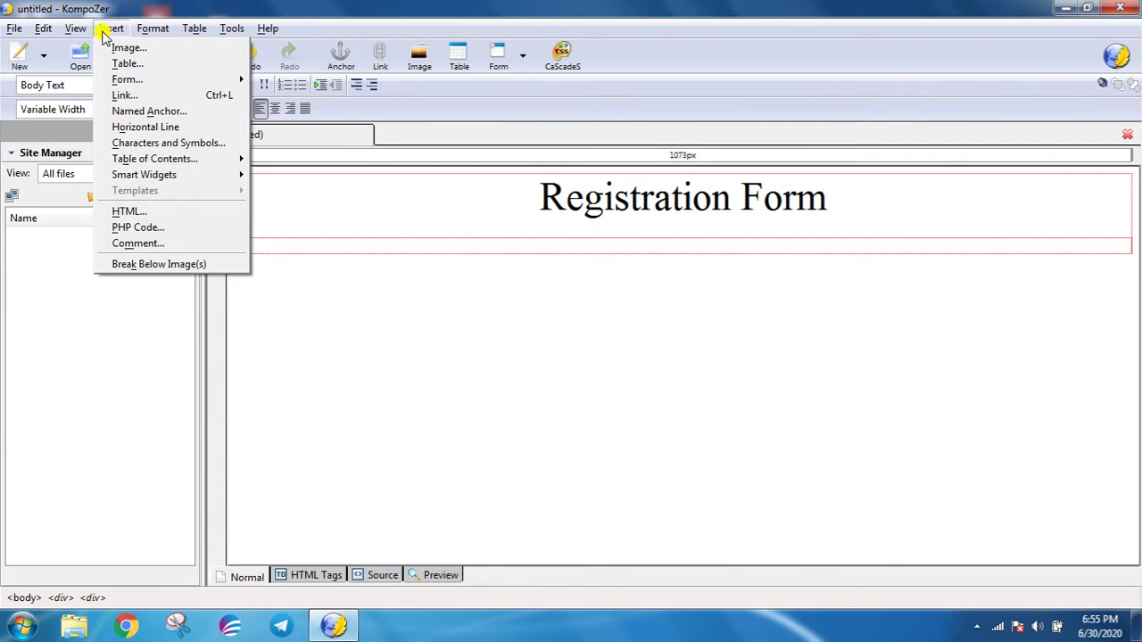
pyautogui.moveTo(112, 82)
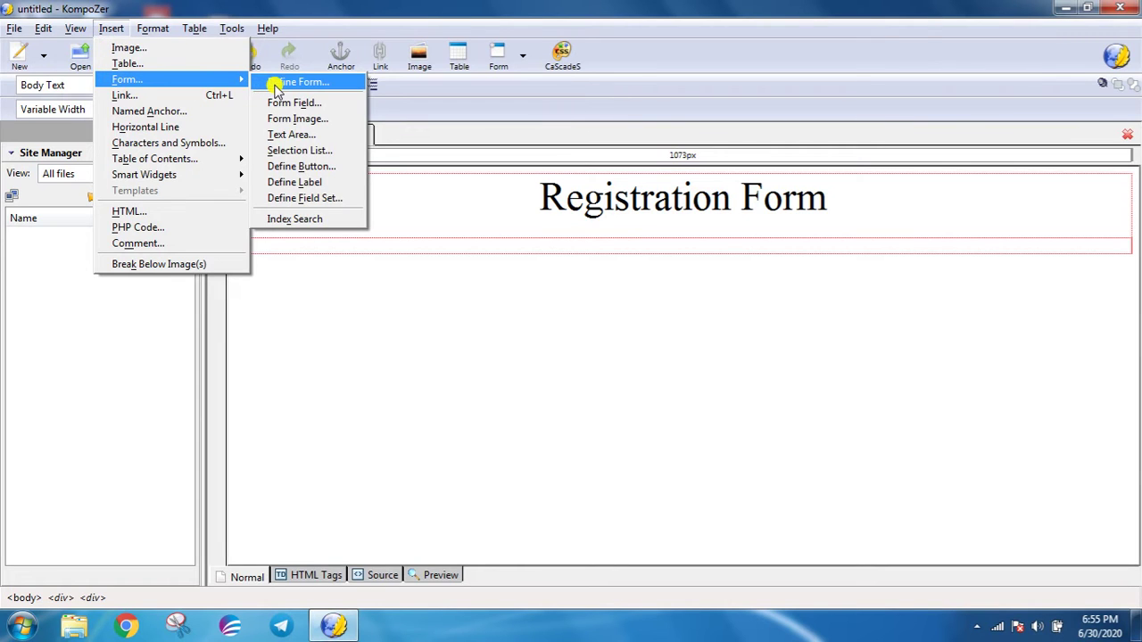
pyautogui.click(273, 82)
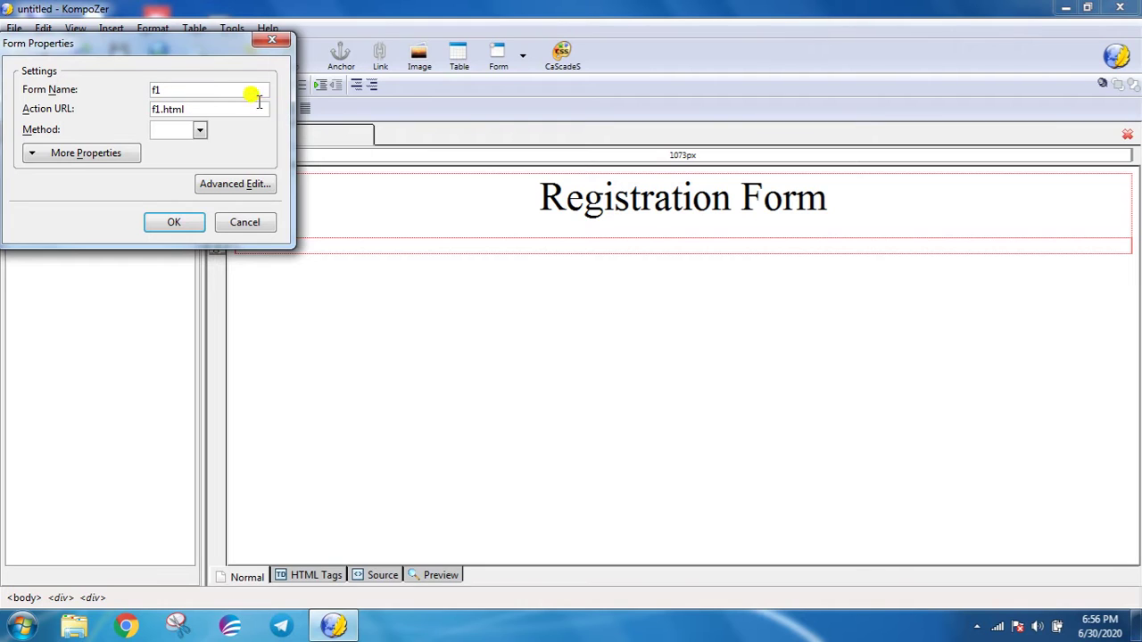
pyautogui.click(200, 132)
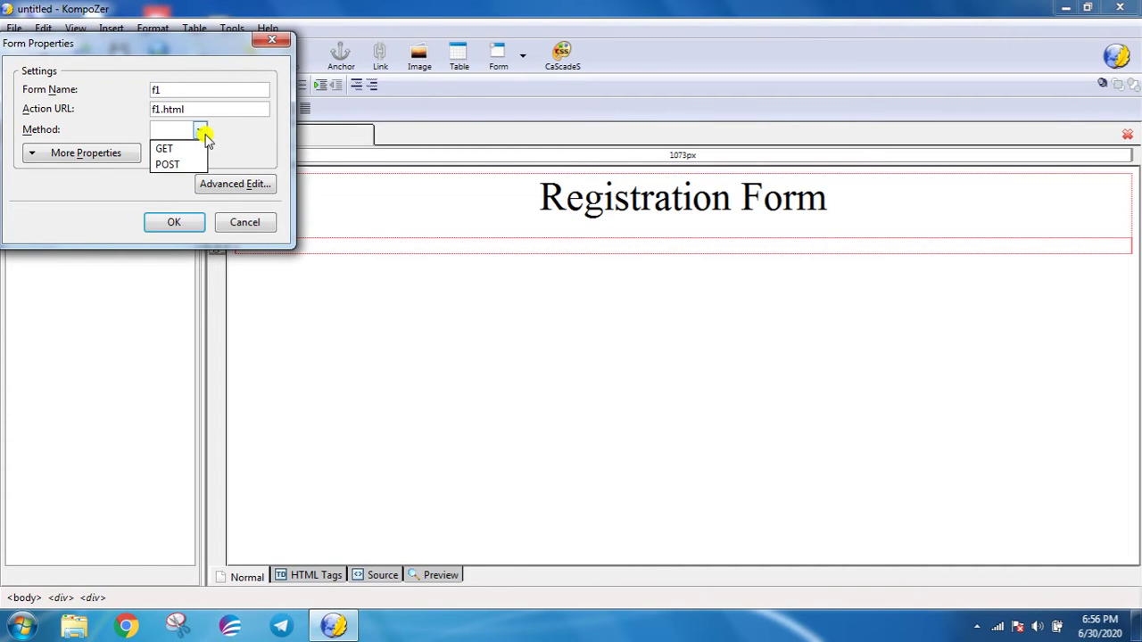
pyautogui.click(195, 148)
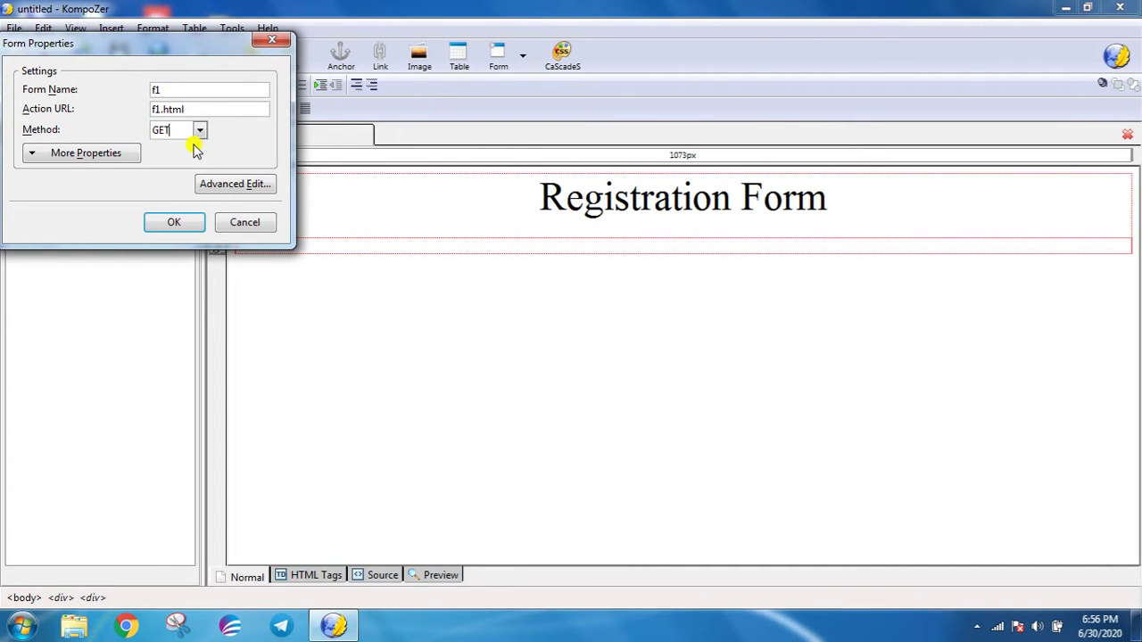
pyautogui.click(176, 225)
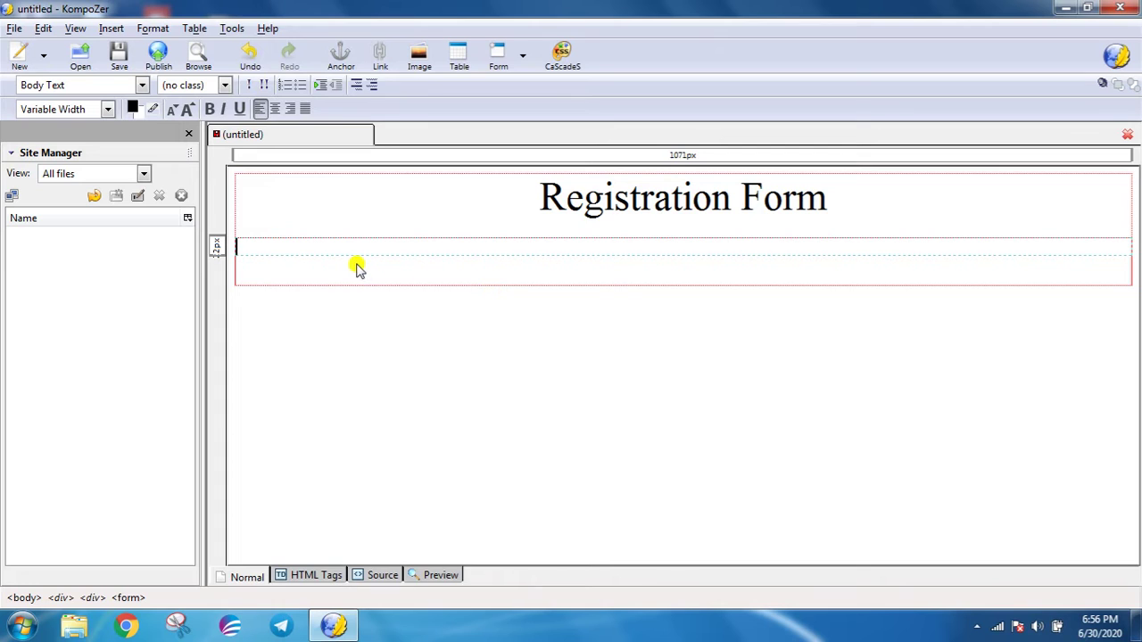
# - Insert a form text field showing 'Name'
pyautogui.click(114, 30)
pyautogui.moveTo(127, 78)
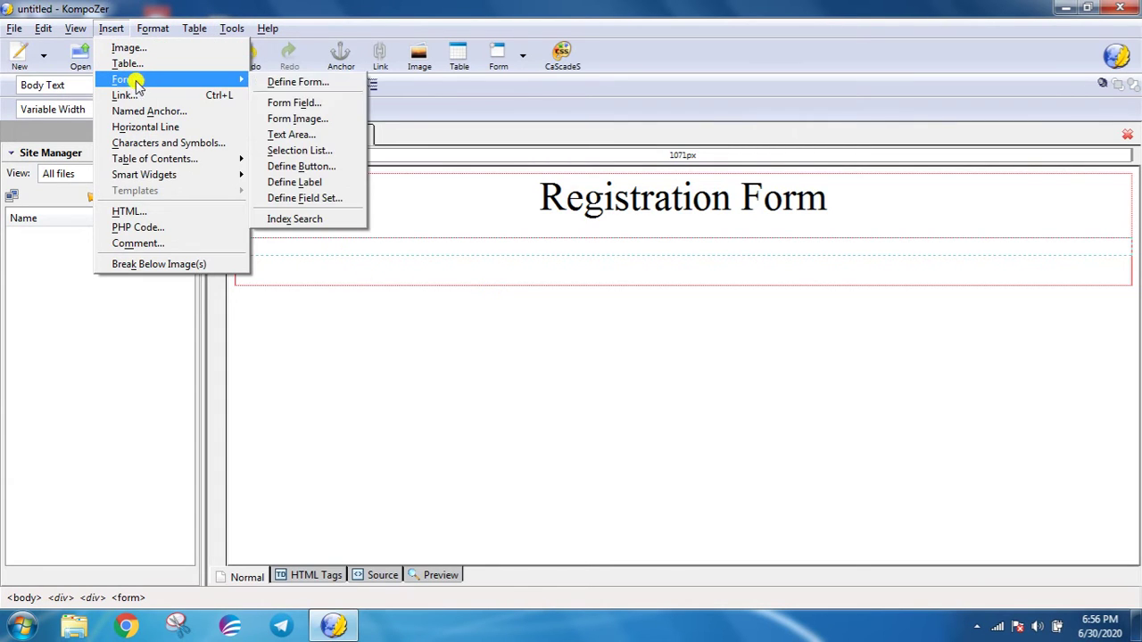
pyautogui.click(295, 103)
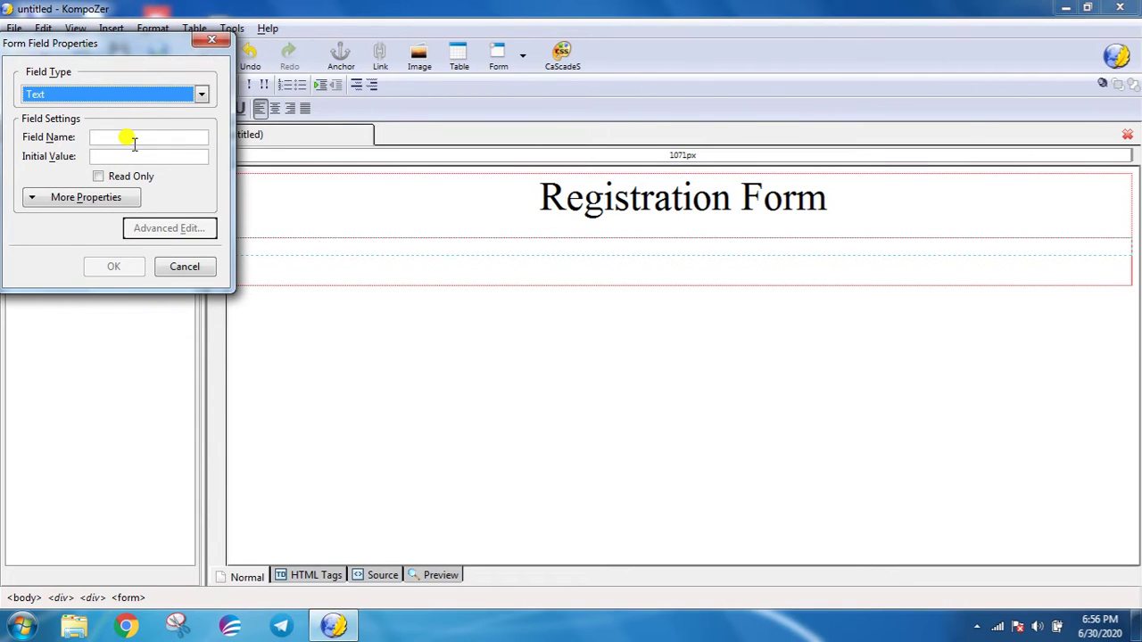
pyautogui.click(133, 140)
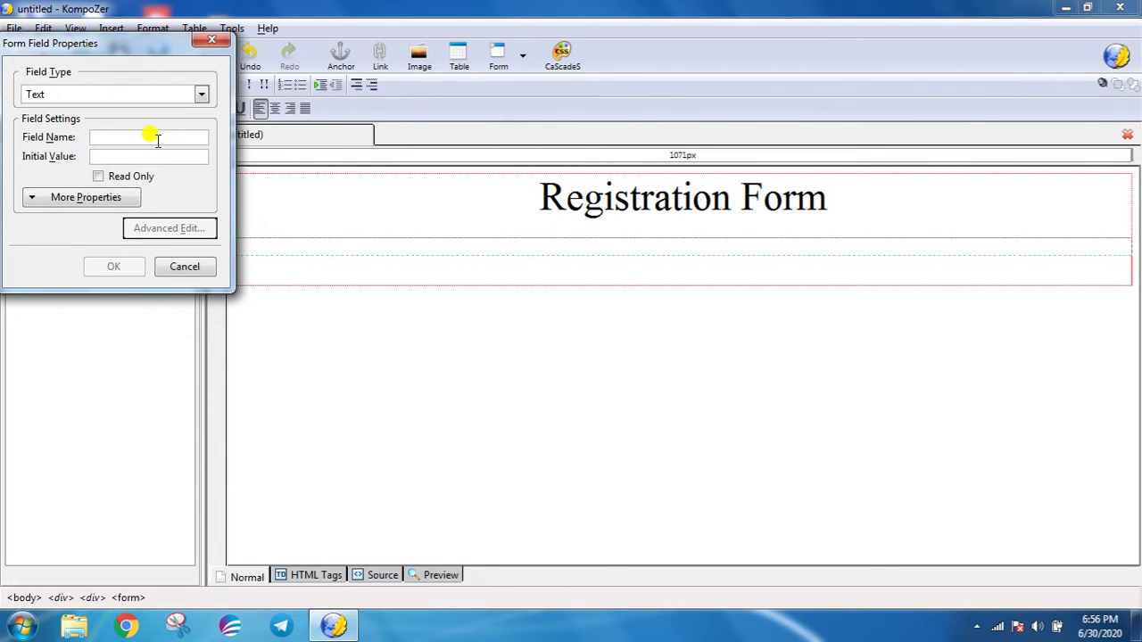
pyautogui.write('Name')
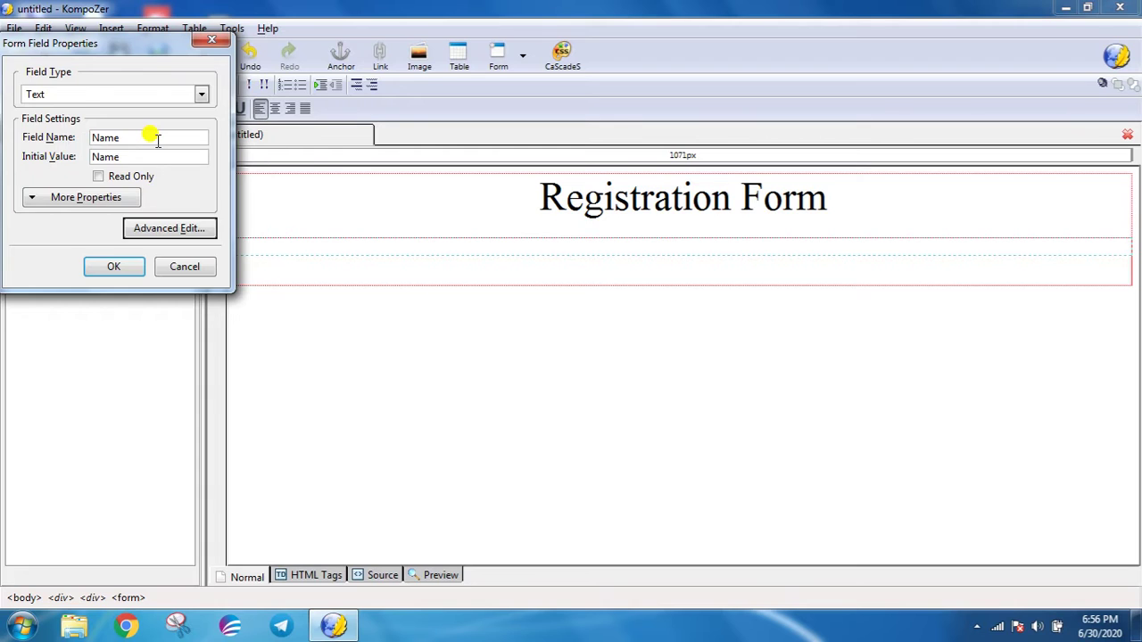
pyautogui.press('Return')
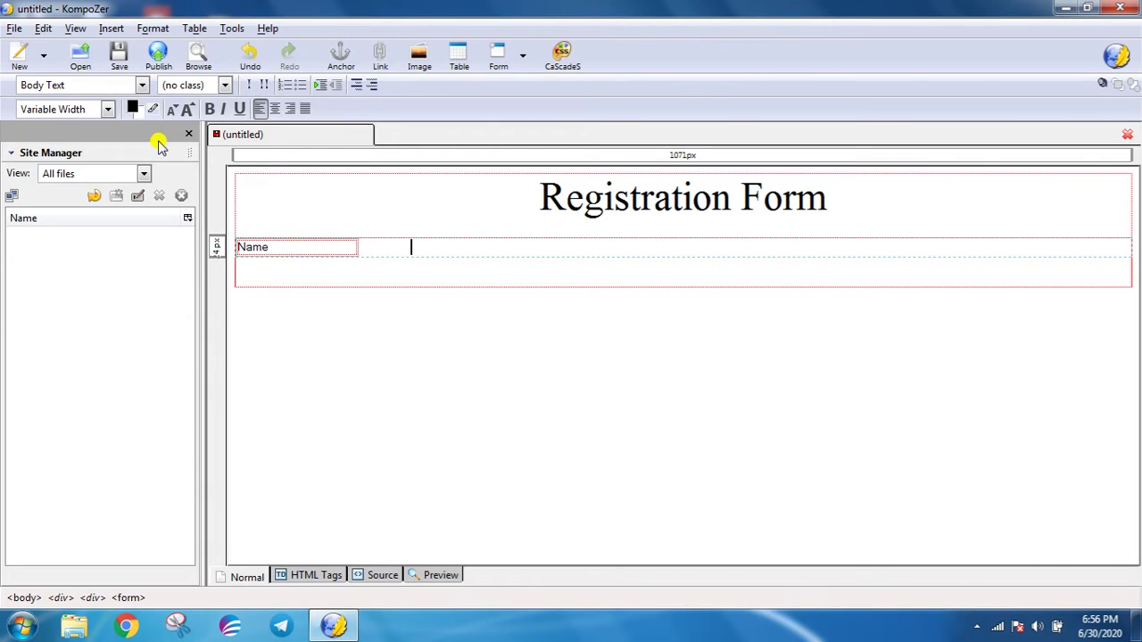
# - Add a second text field named 'Name' beside it and open empty lines below
pyautogui.click(111, 28)
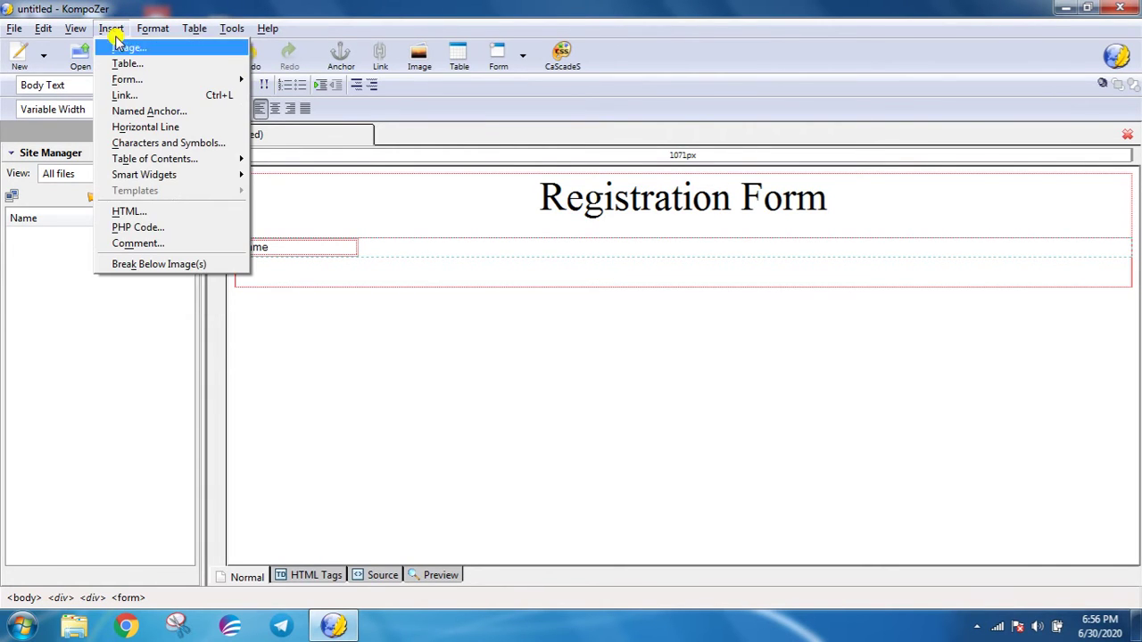
pyautogui.moveTo(184, 79)
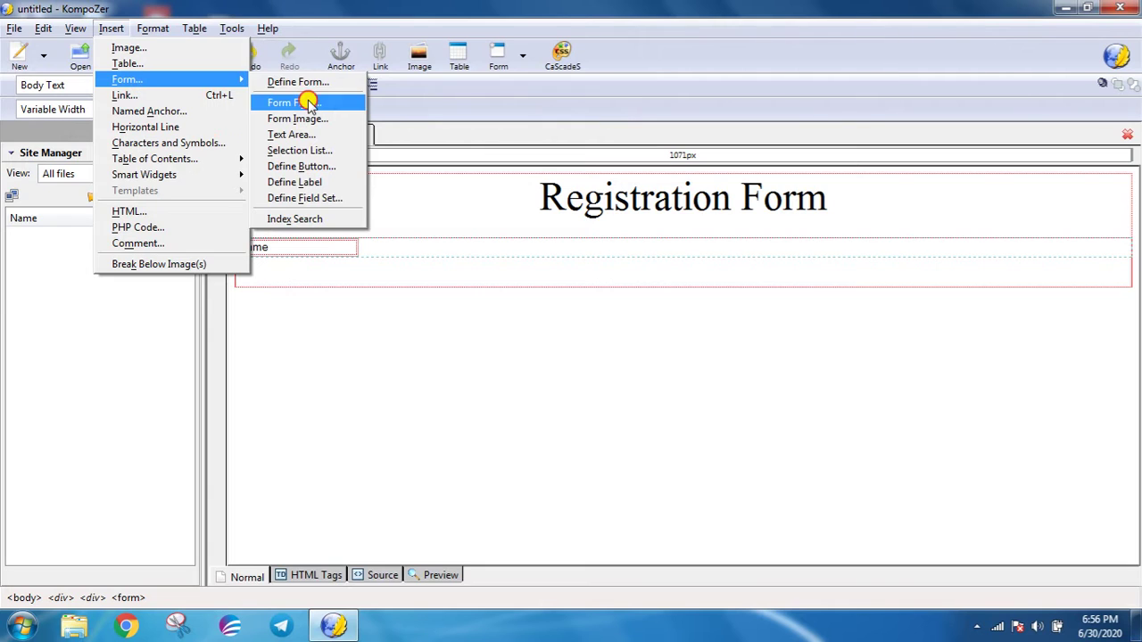
pyautogui.click(308, 104)
pyautogui.click(175, 134)
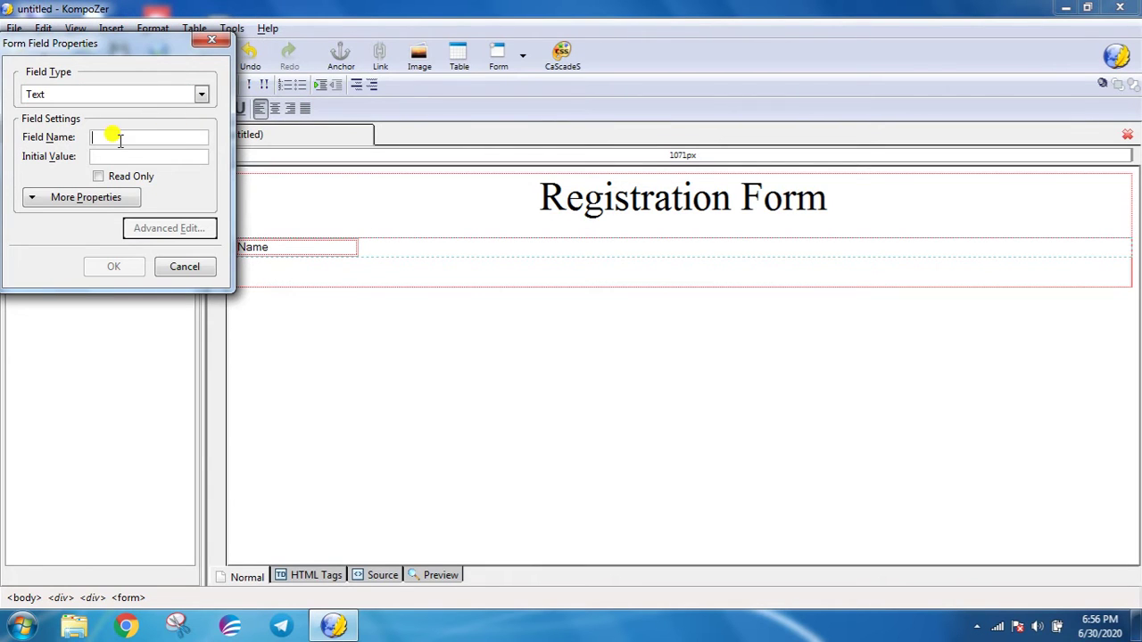
pyautogui.write('Nam')
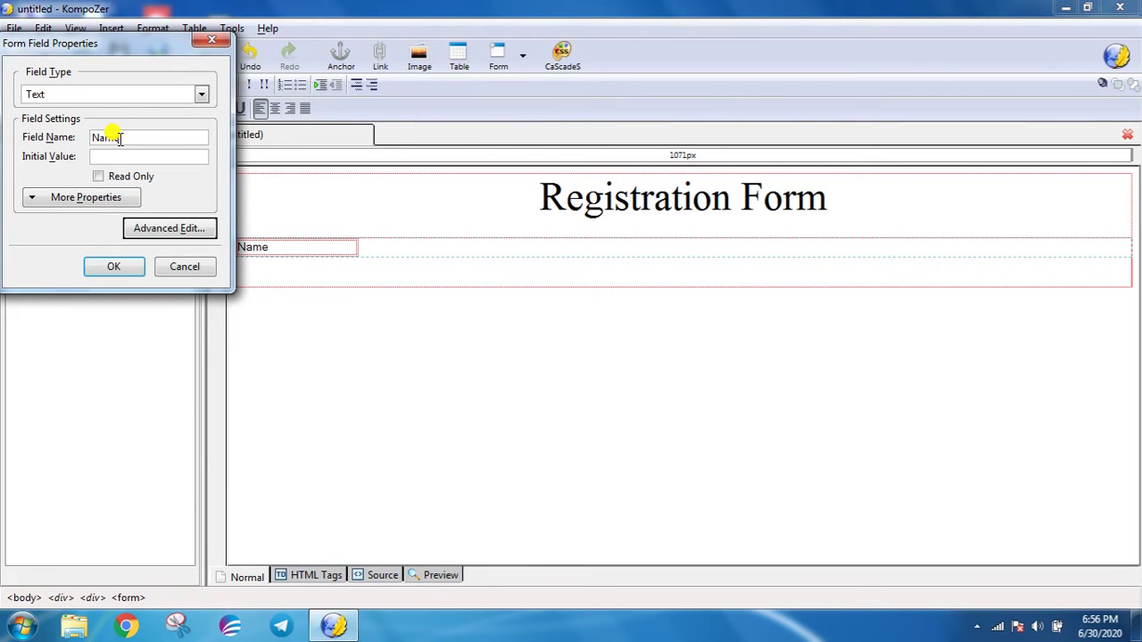
pyautogui.write('e')
pyautogui.click(113, 267)
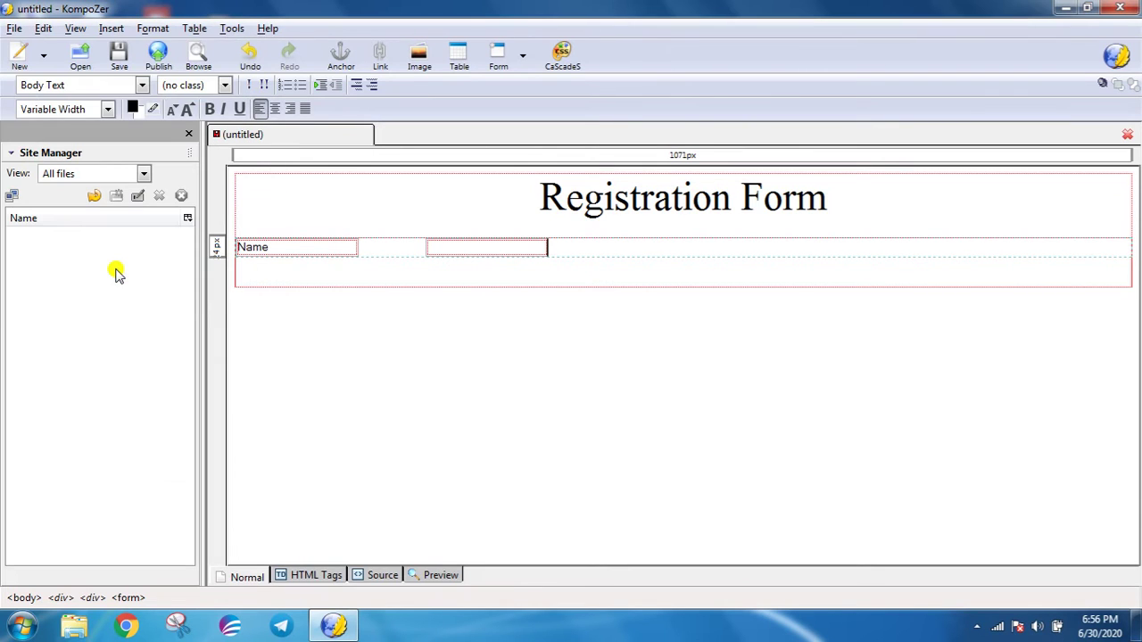
pyautogui.press('Return')
pyautogui.press('Return')
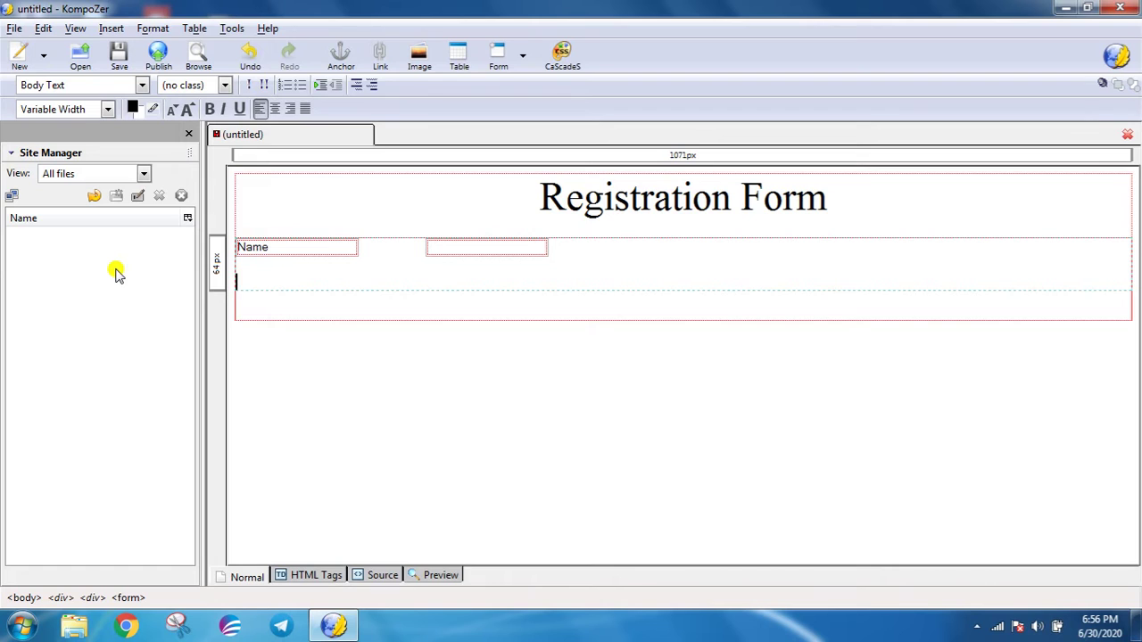
# - Insert an 'Email' text field as the next form row
pyautogui.click(123, 30)
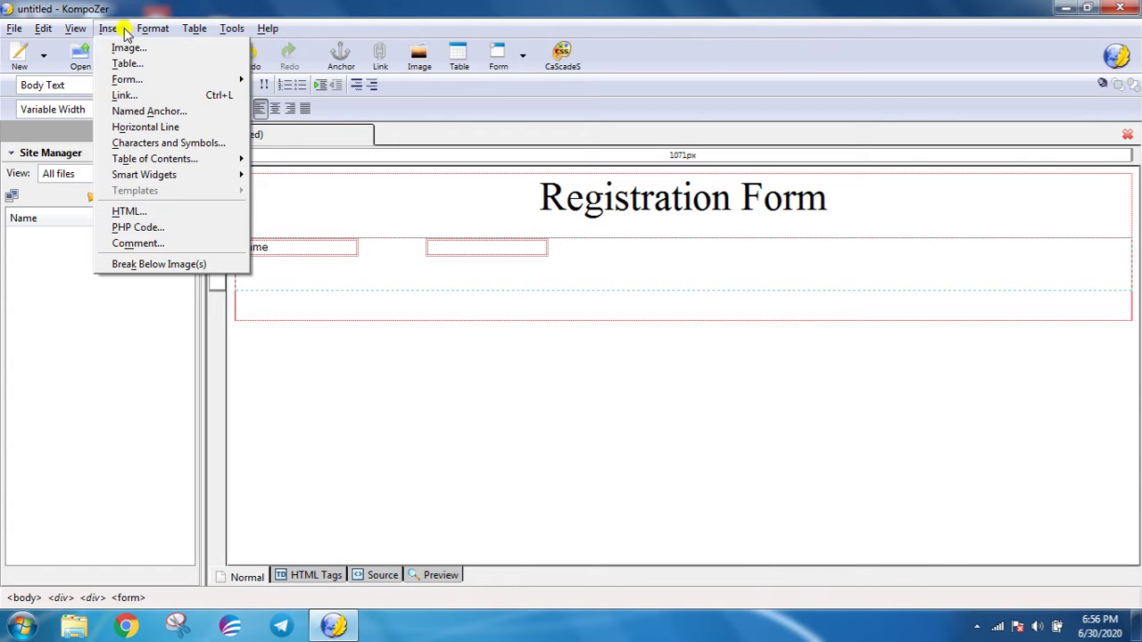
pyautogui.moveTo(132, 81)
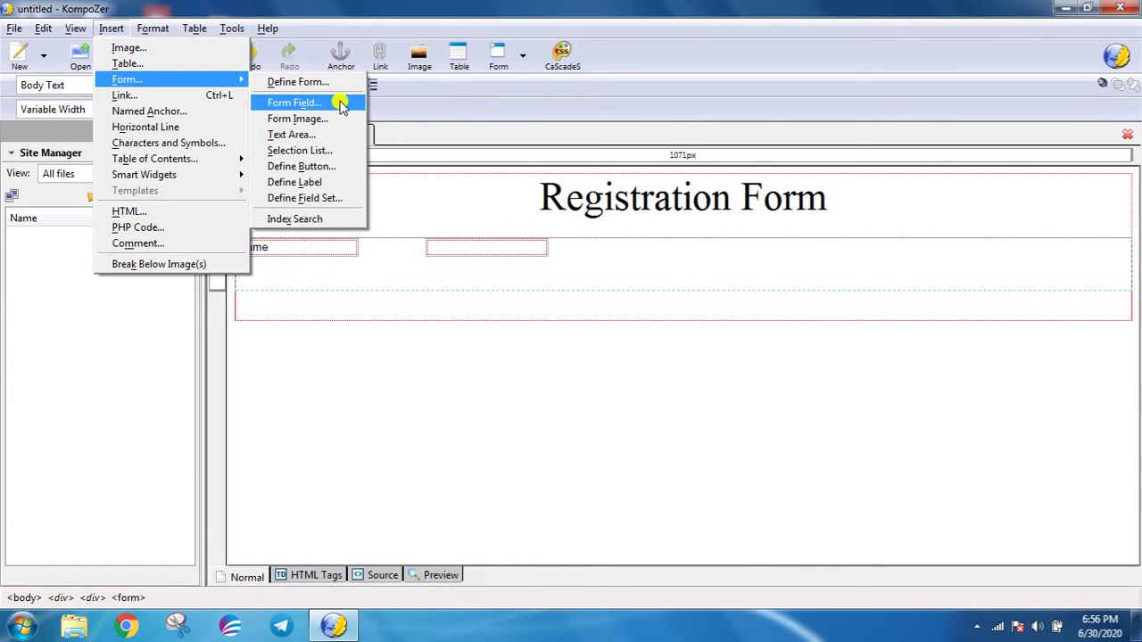
pyautogui.click(341, 104)
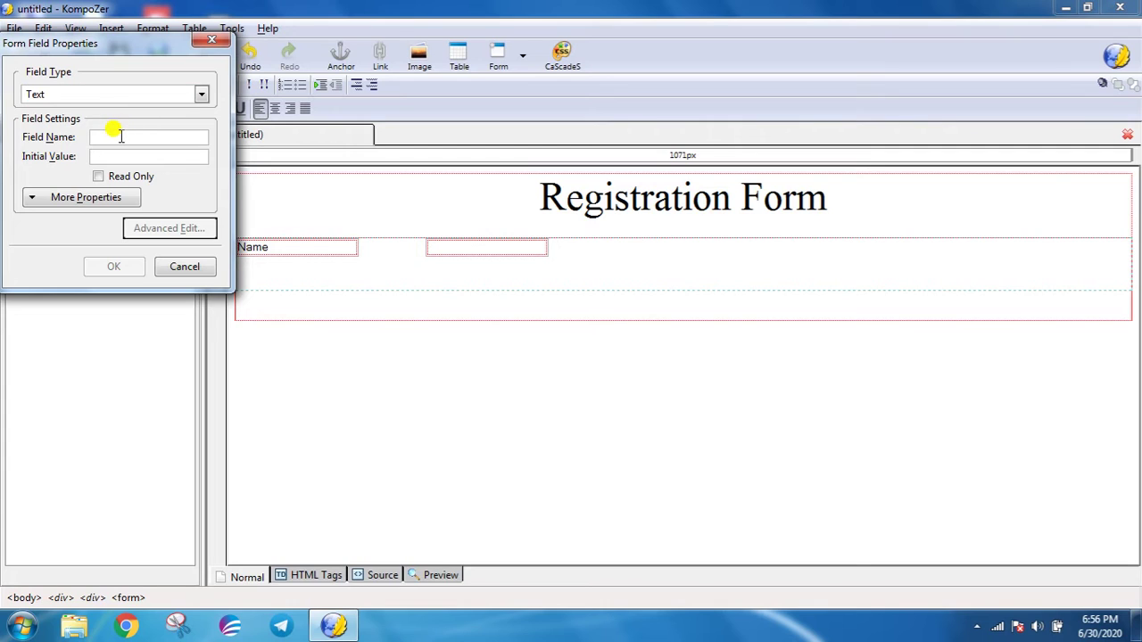
pyautogui.write('Email')
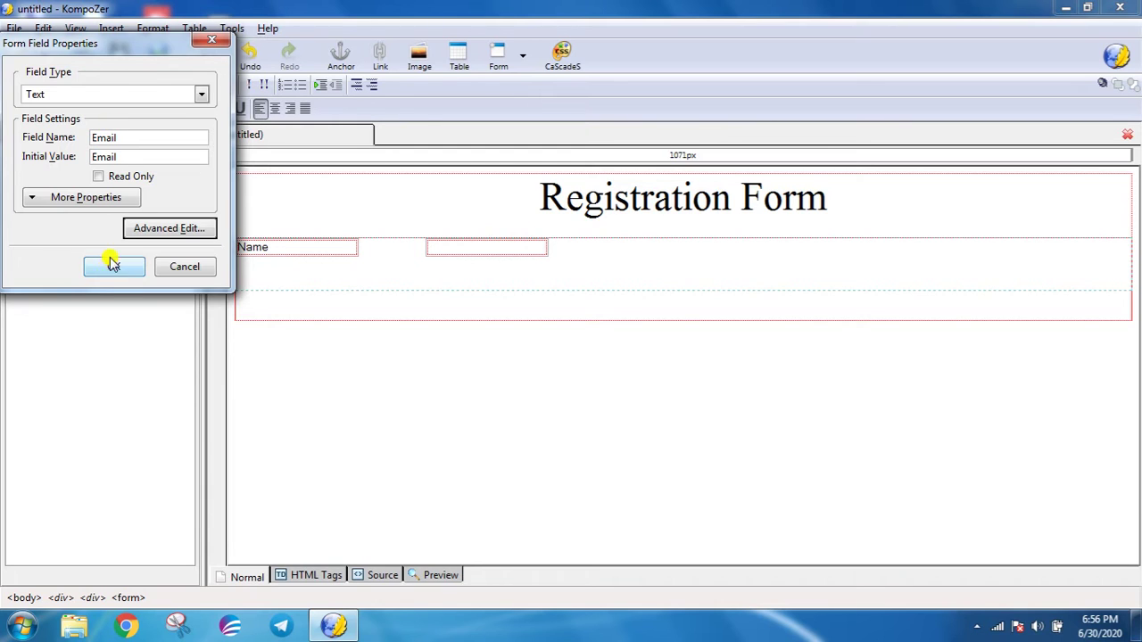
pyautogui.click(113, 264)
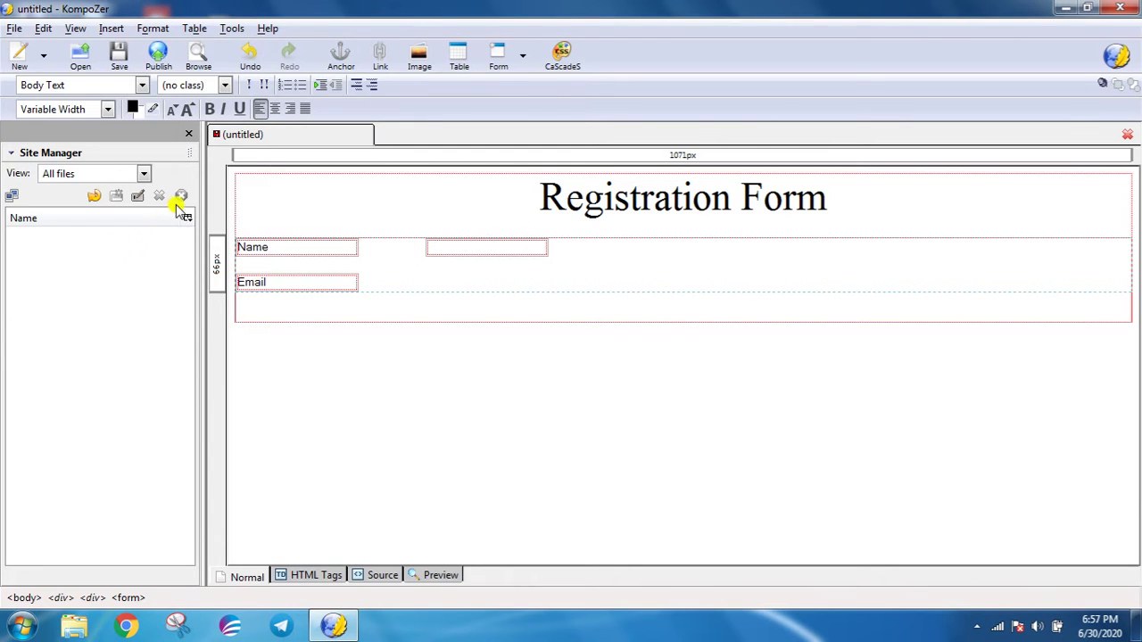
# - Add an input field named with a sample e-mail address, then start a new line
pyautogui.click(111, 29)
pyautogui.moveTo(122, 78)
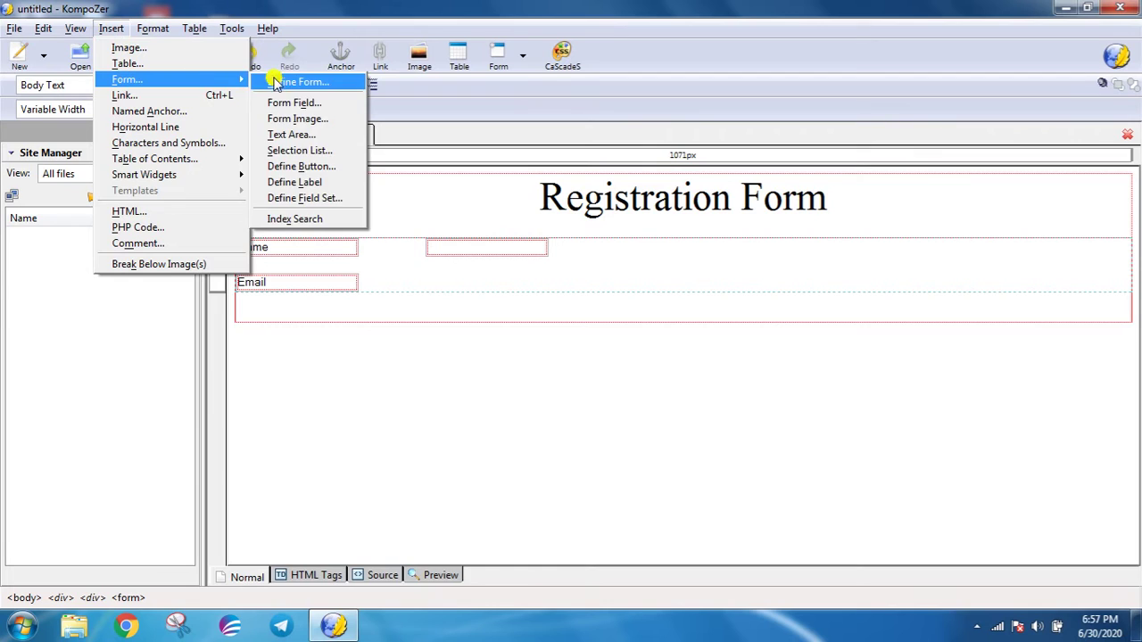
pyautogui.click(287, 103)
pyautogui.click(98, 135)
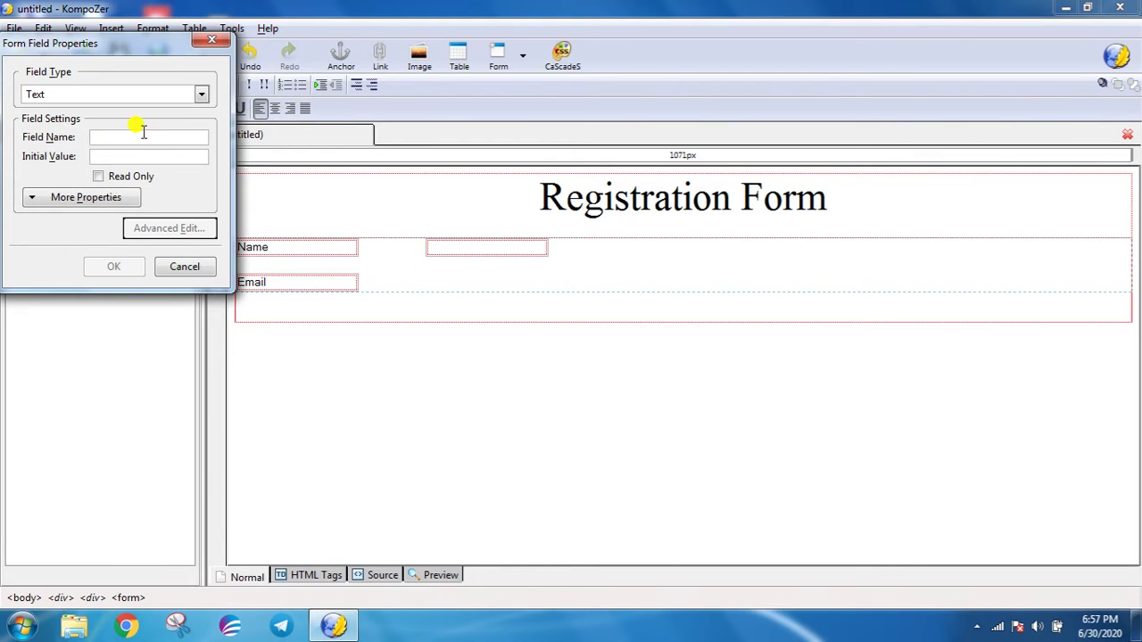
pyautogui.write('abc@gmail')
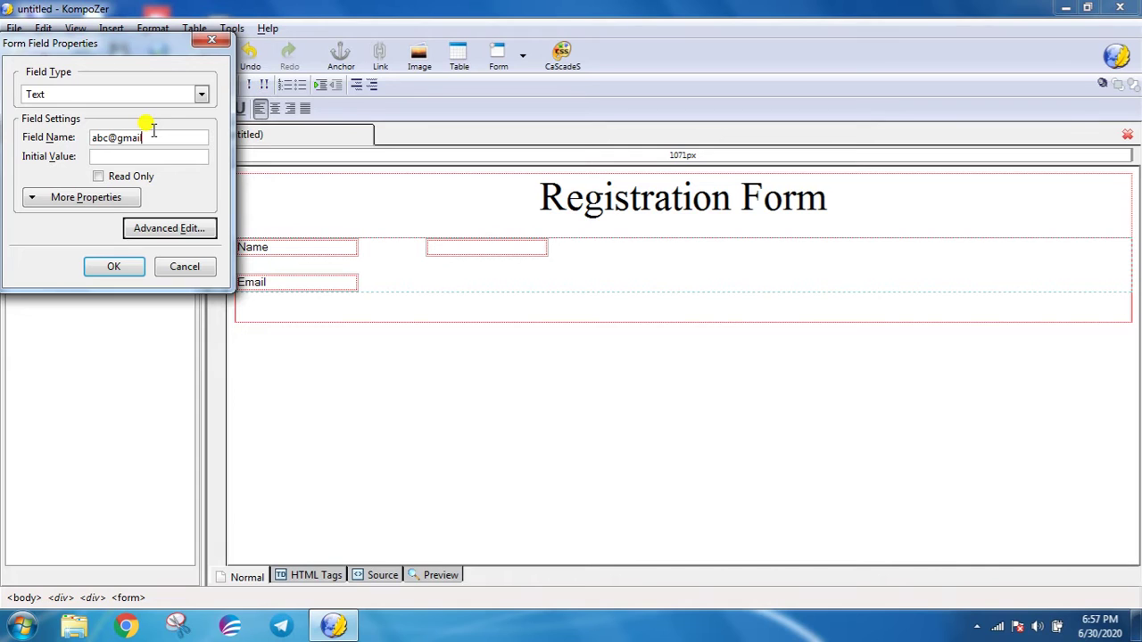
pyautogui.write('.com')
pyautogui.press('Return')
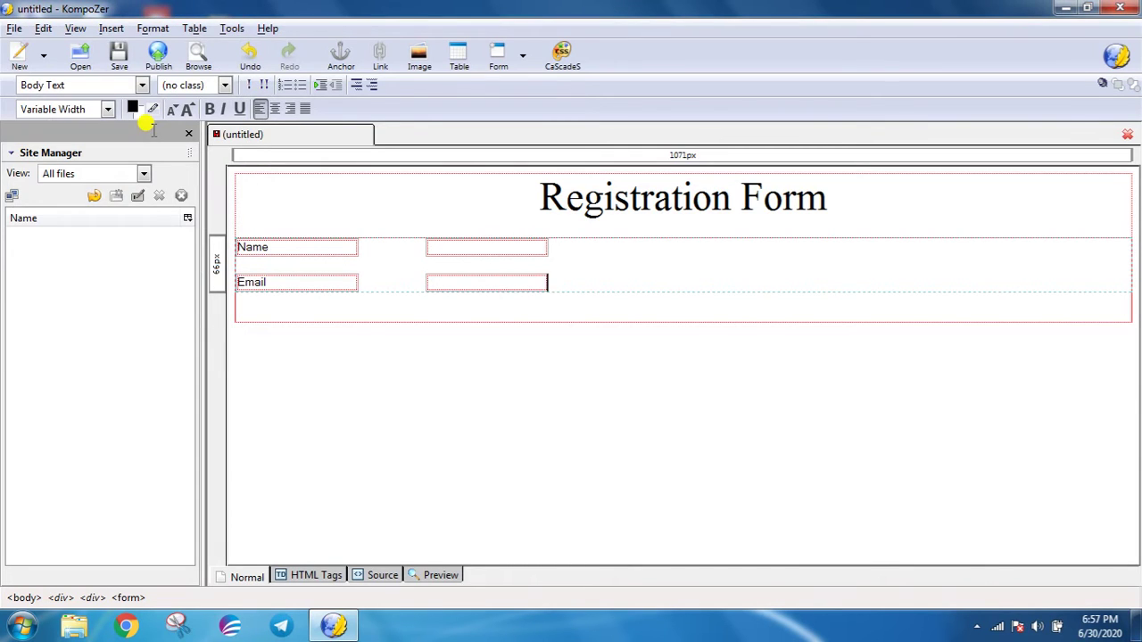
pyautogui.press('Return')
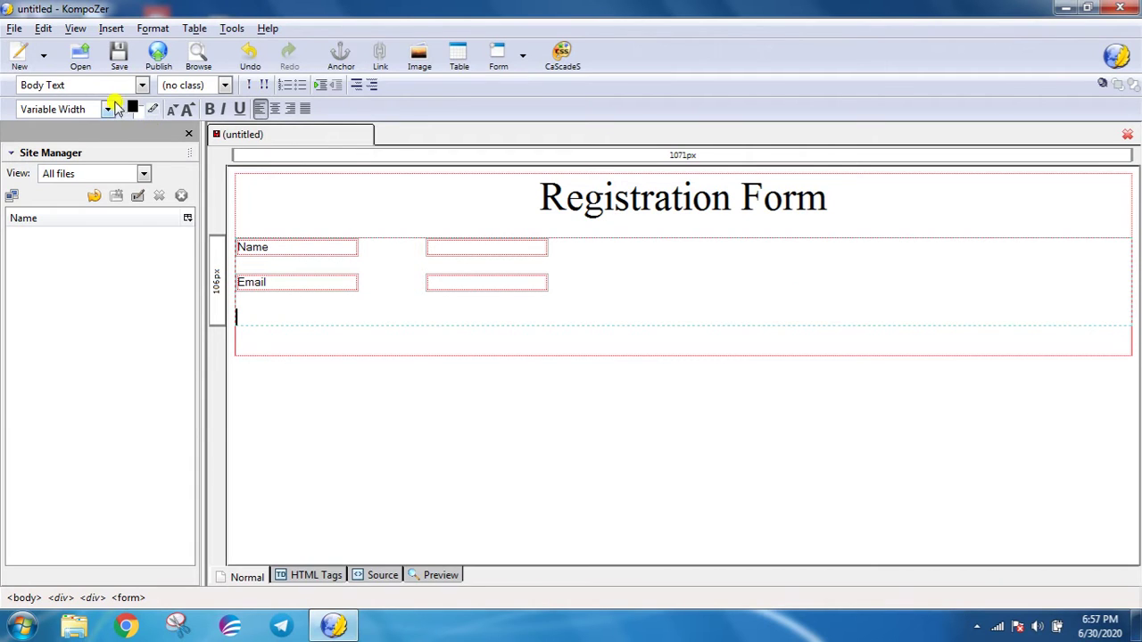
# - Insert a 'Mo.No' text field, correcting a mistyped character
pyautogui.click(138, 27)
pyautogui.moveTo(115, 27)
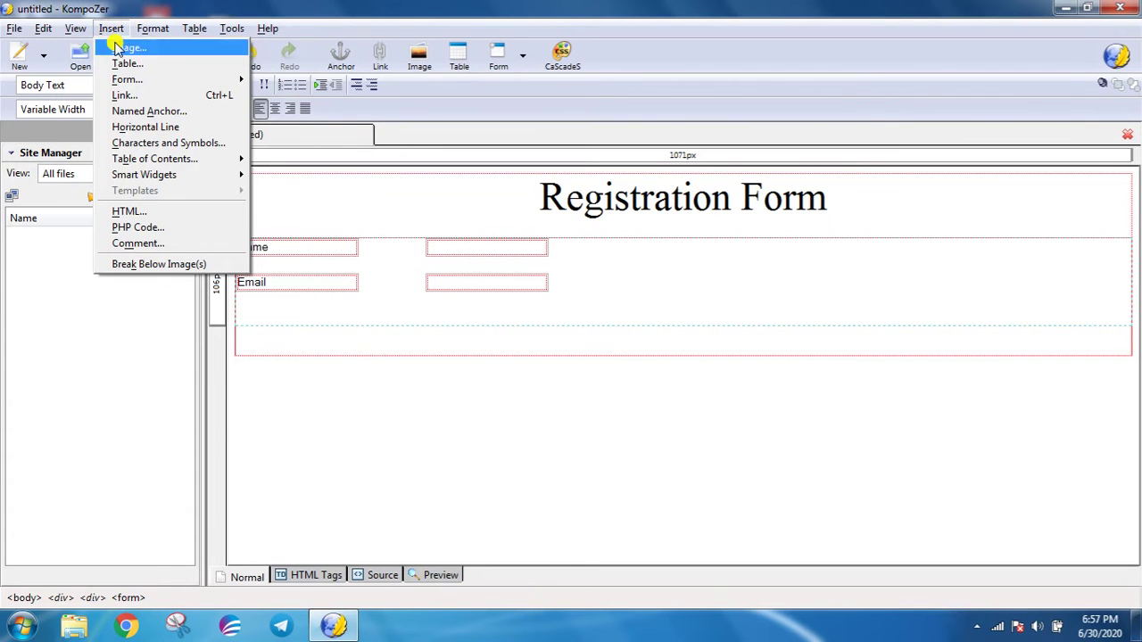
pyautogui.click(286, 102)
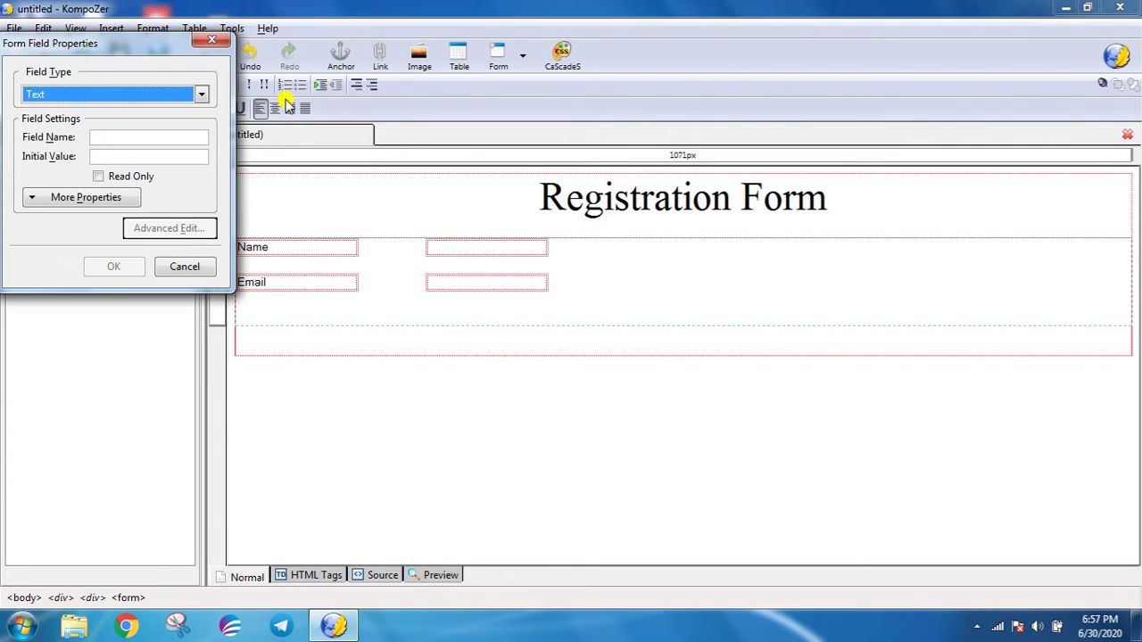
pyautogui.click(164, 135)
pyautogui.write('c')
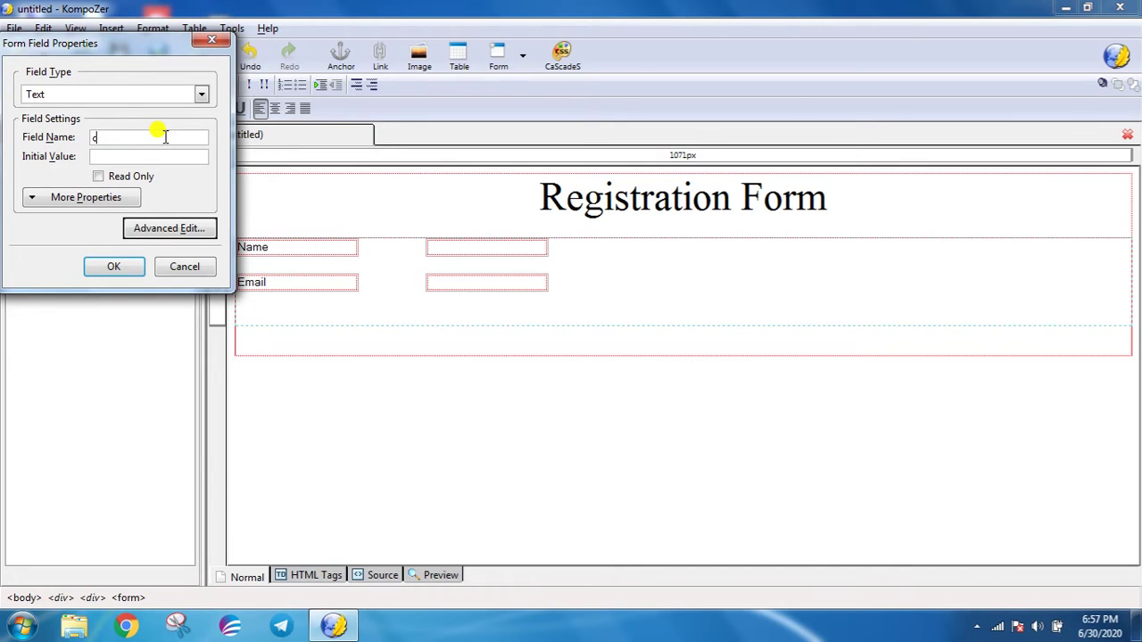
pyautogui.press('BackSpace')
pyautogui.write('Mo.No')
pyautogui.press('Return')
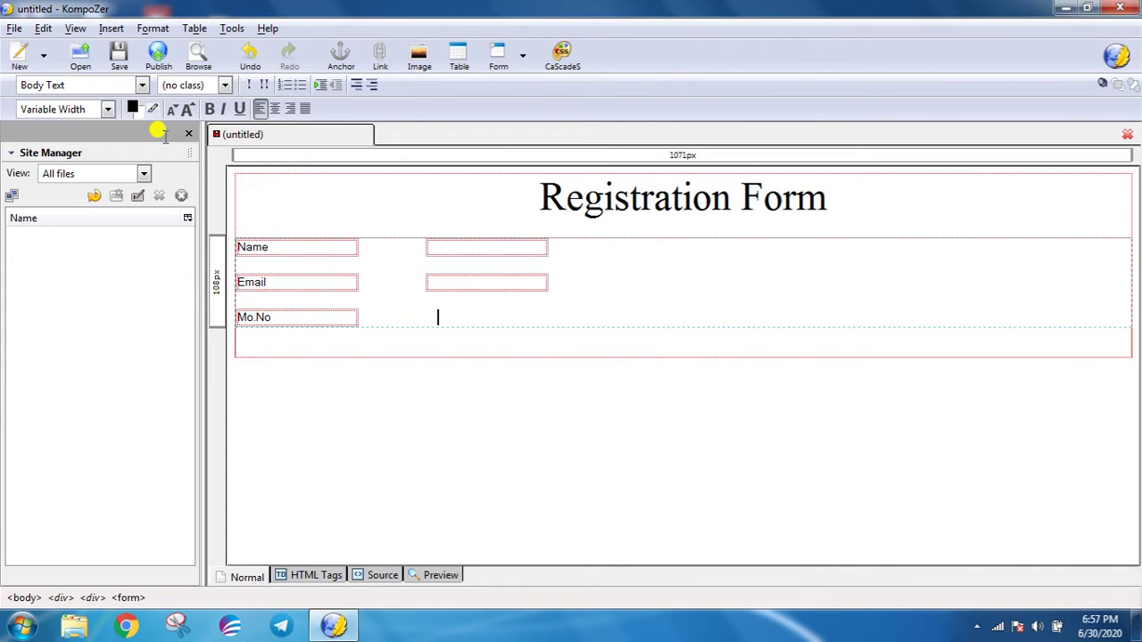
# - Add an input field beside Mo.No and leave blank lines below the row
pyautogui.click(111, 27)
pyautogui.moveTo(138, 85)
pyautogui.click(295, 104)
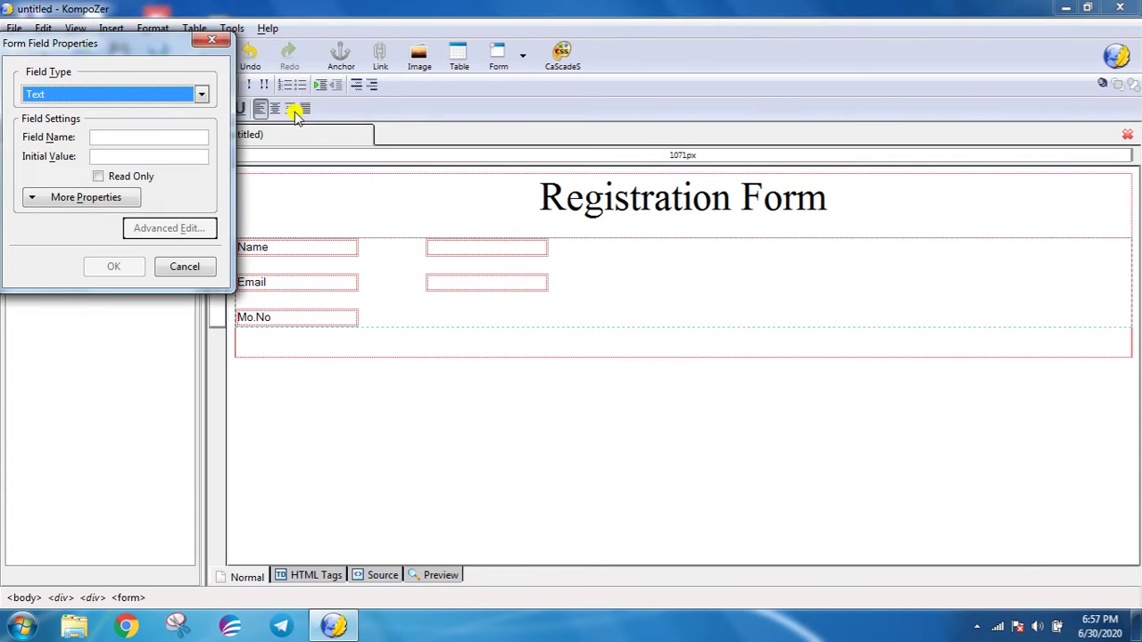
pyautogui.click(134, 139)
pyautogui.write('Mo.no')
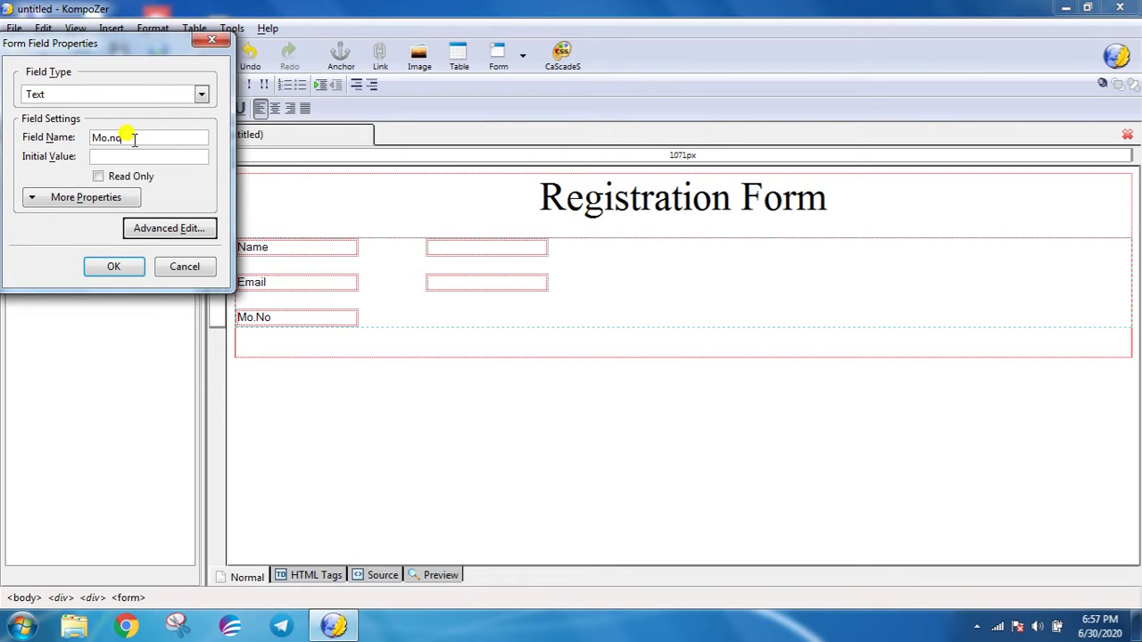
pyautogui.press('Return')
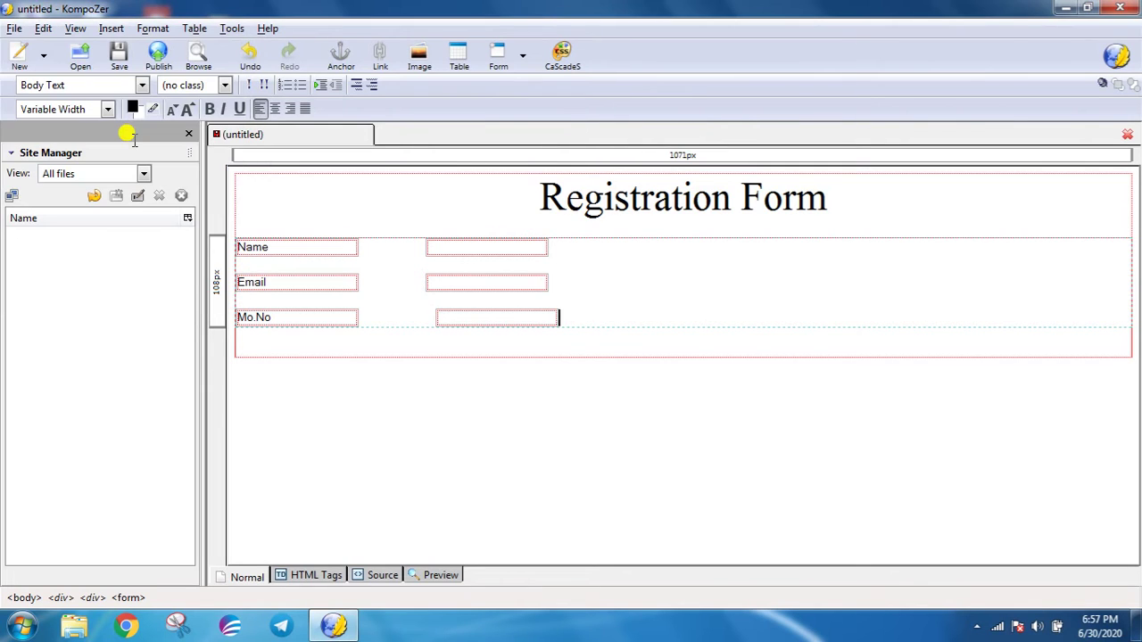
pyautogui.press('Return')
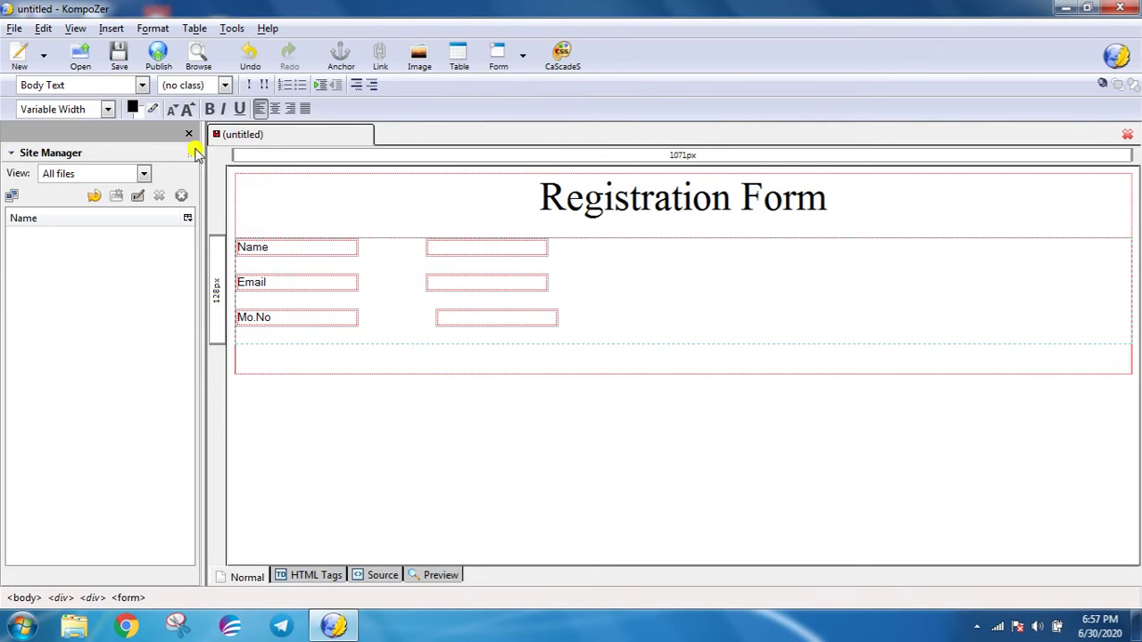
pyautogui.press('BackSpace')
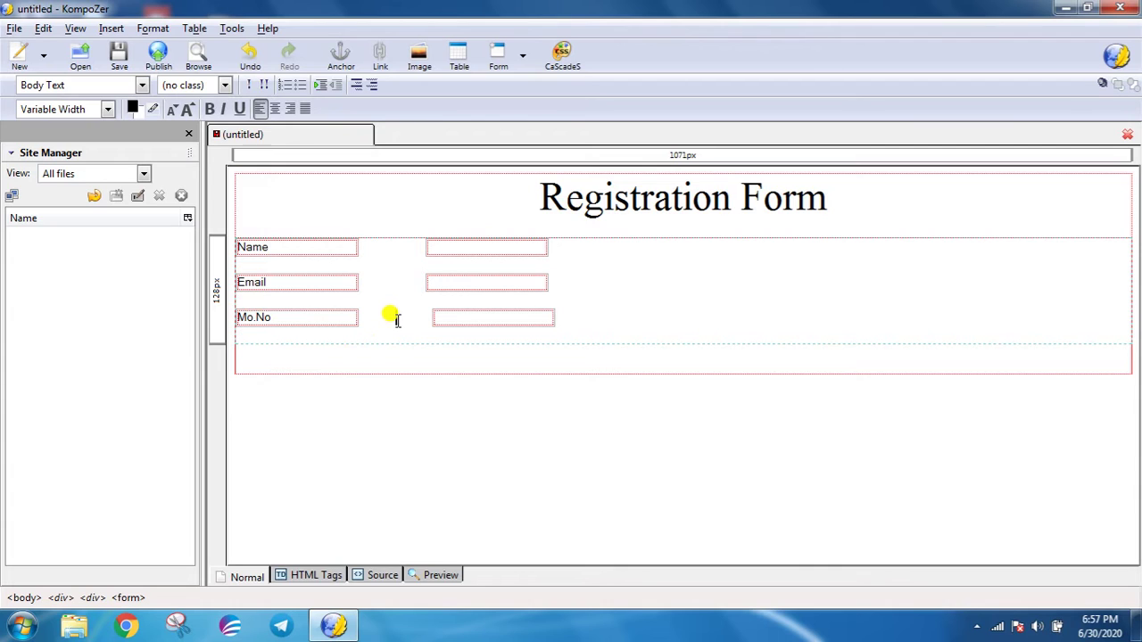
pyautogui.press('Return')
pyautogui.press('Return')
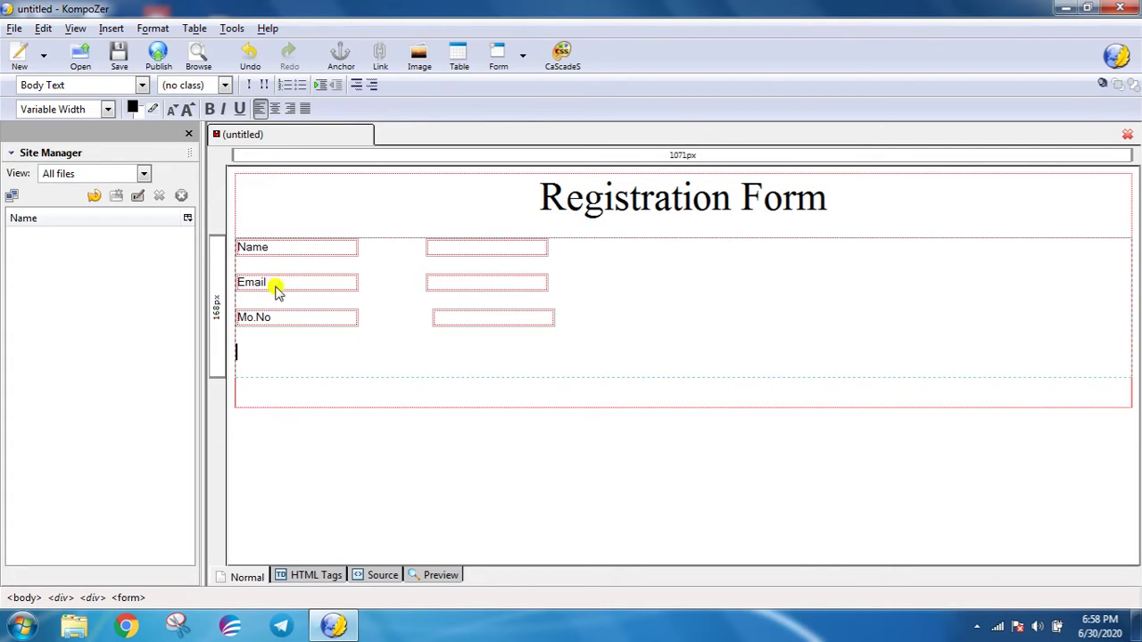
# - Insert a 'password' label field as the next form row
pyautogui.click(111, 28)
pyautogui.moveTo(239, 84)
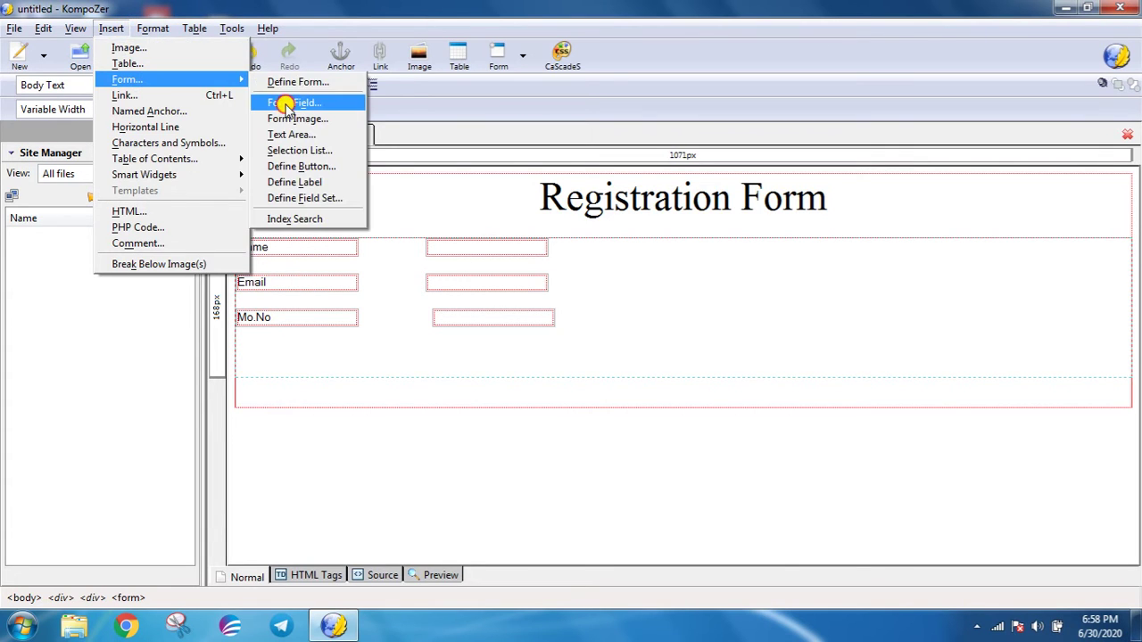
pyautogui.click(285, 103)
pyautogui.click(123, 135)
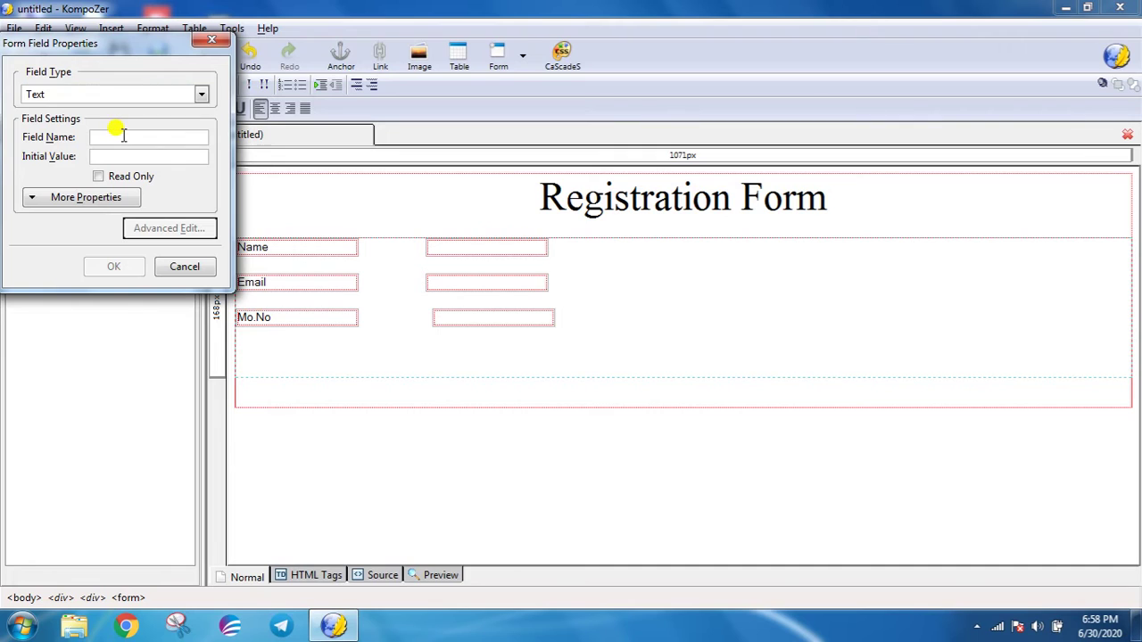
pyautogui.write('Pass')
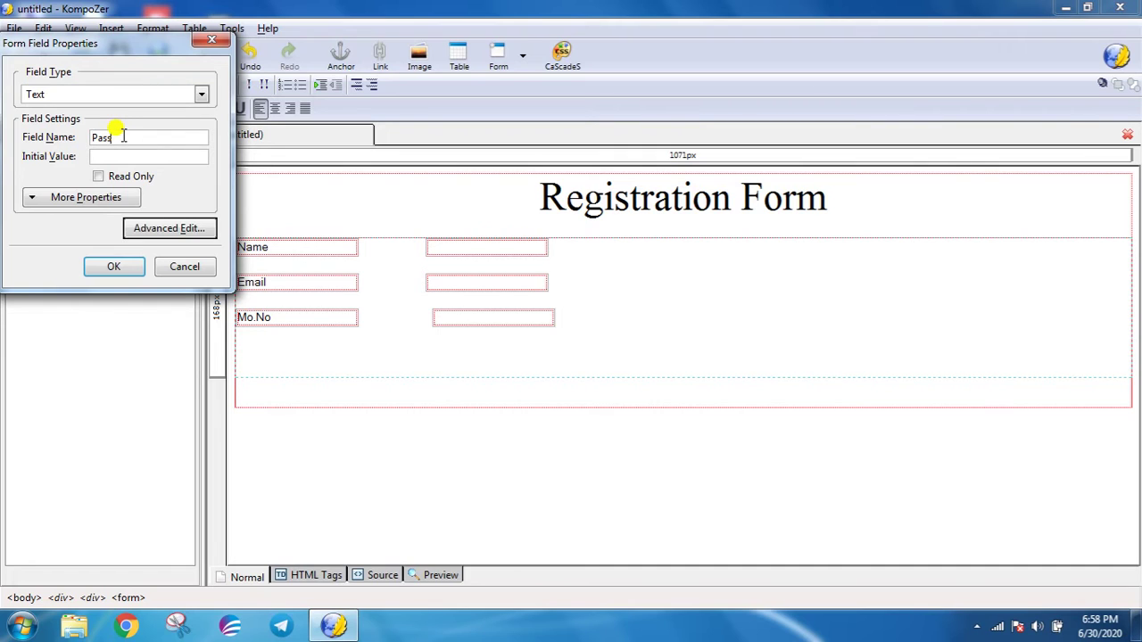
pyautogui.write('word')
pyautogui.press('Return')
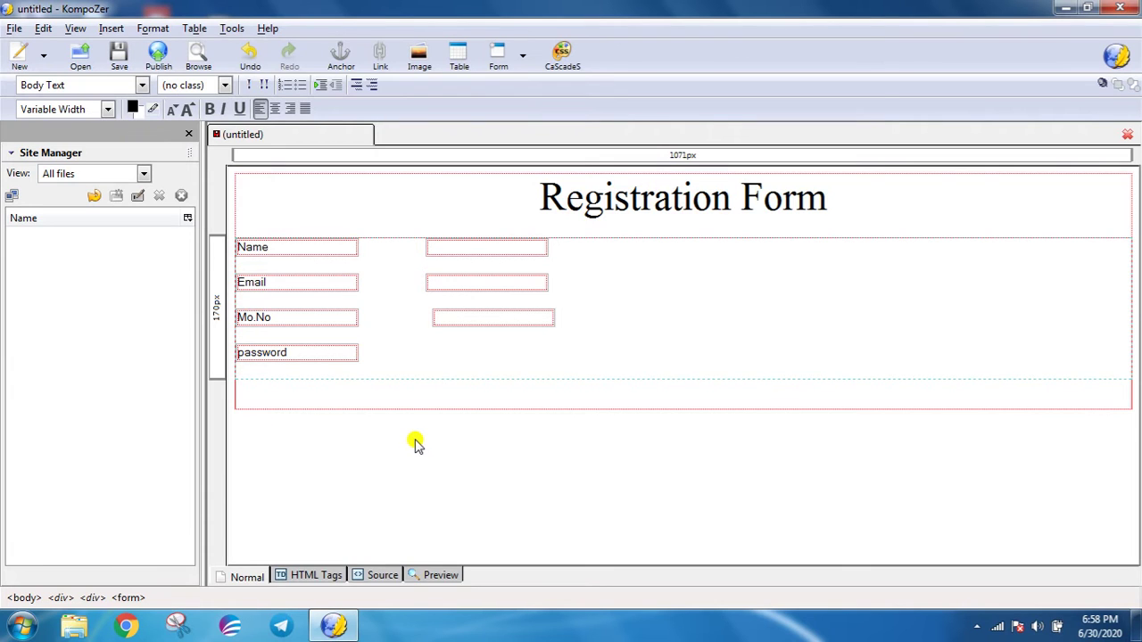
# - Add a Password-type input field beside the password label
pyautogui.click(113, 30)
pyautogui.moveTo(128, 79)
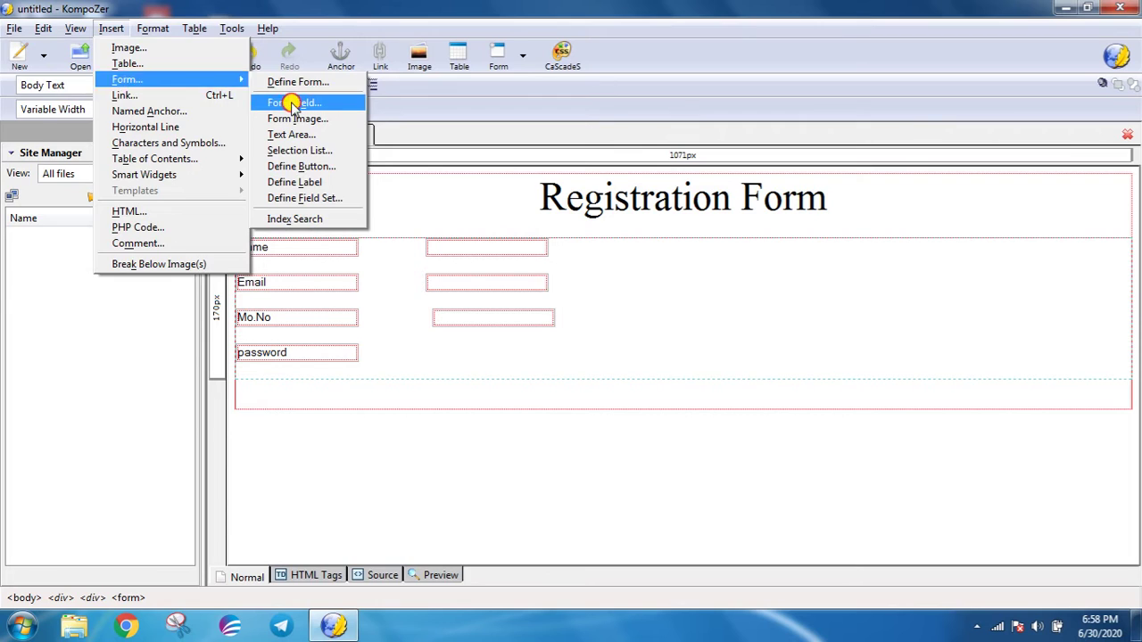
pyautogui.click(287, 101)
pyautogui.click(201, 94)
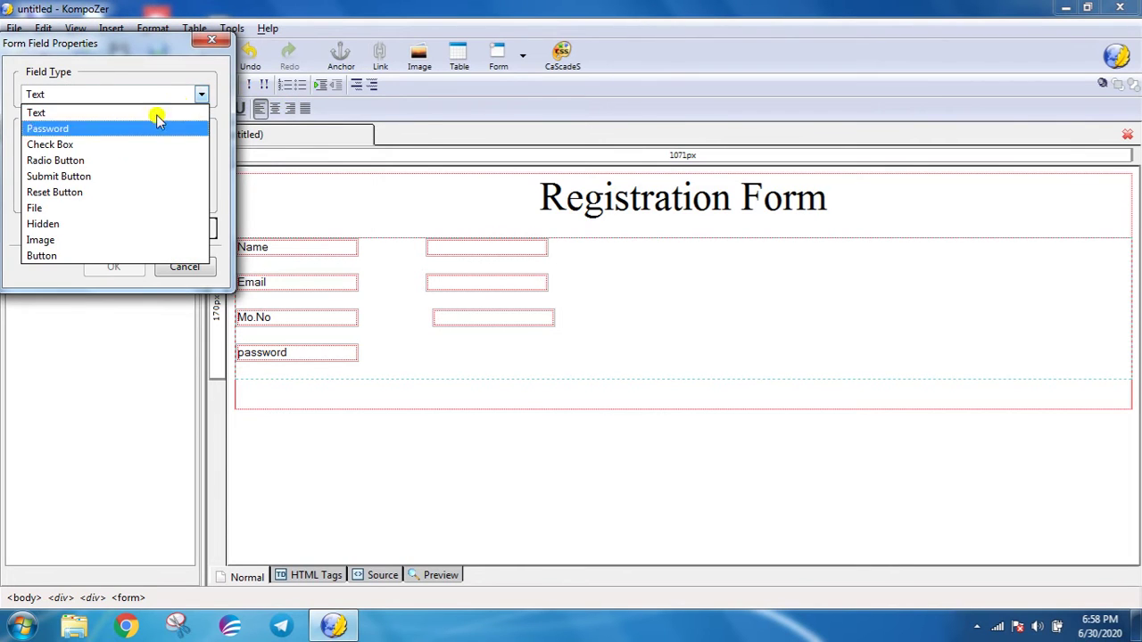
pyautogui.click(64, 128)
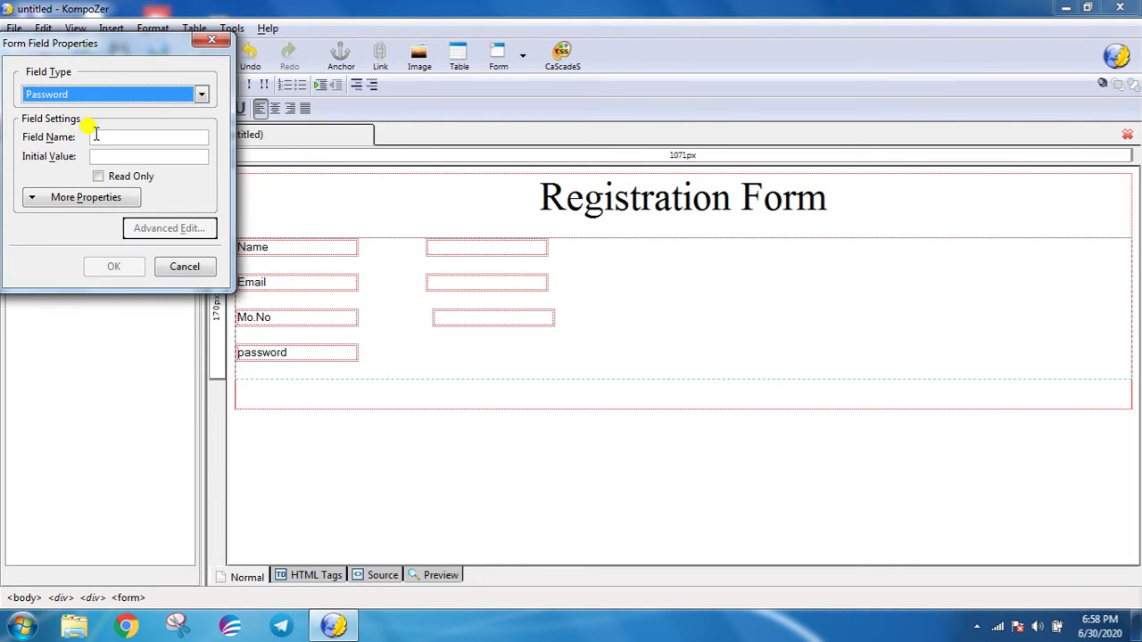
pyautogui.click(95, 135)
pyautogui.write('p')
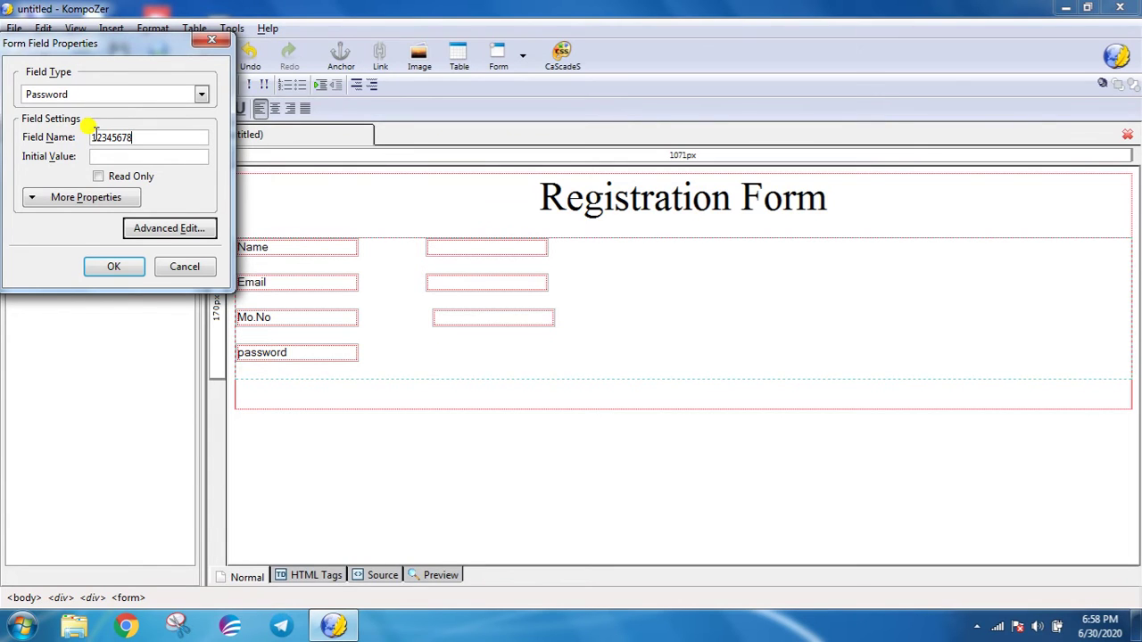
pyautogui.press('Return')
pyautogui.press('Return')
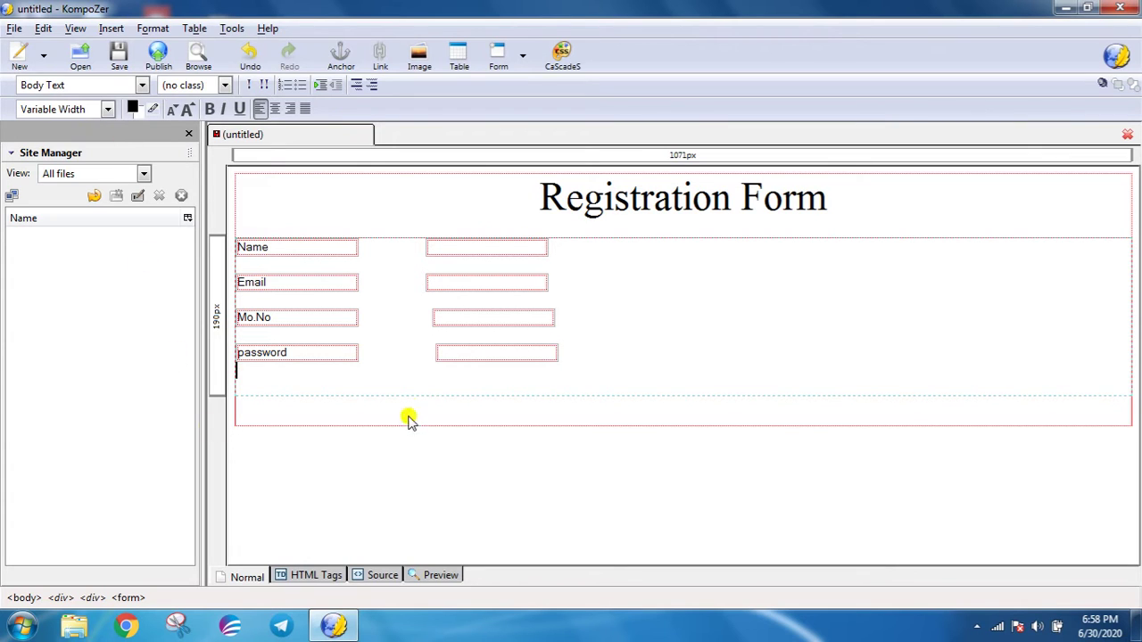
# - Delete stray spaces to align the Mo.No and password inputs, then start a new line
pyautogui.click(403, 314)
pyautogui.press('BackSpace')
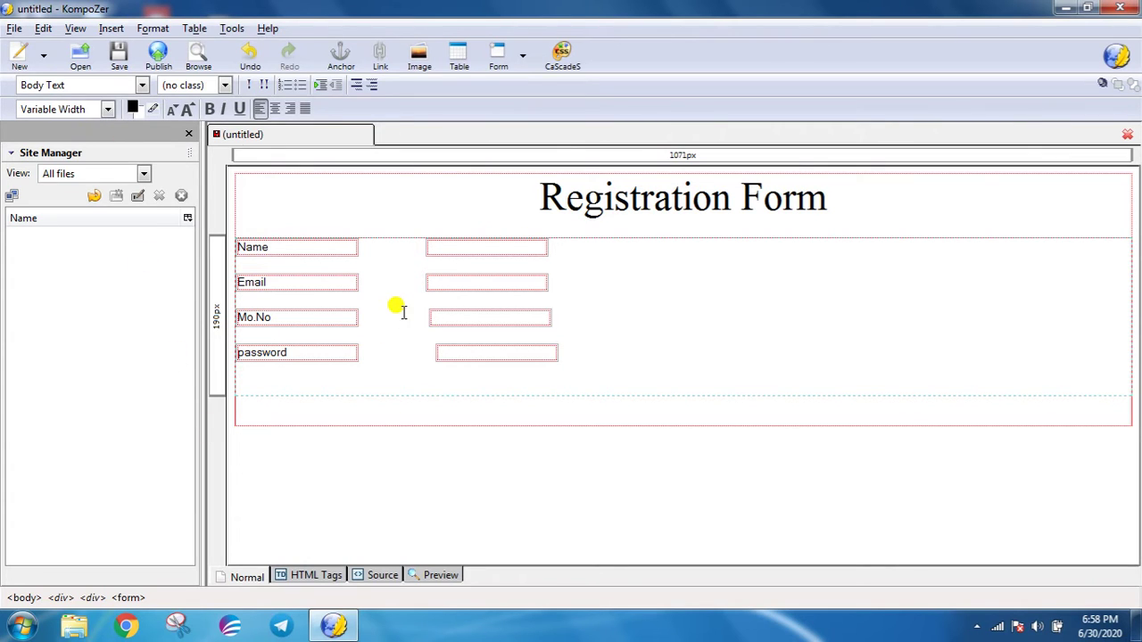
pyautogui.click(405, 346)
pyautogui.press('BackSpace')
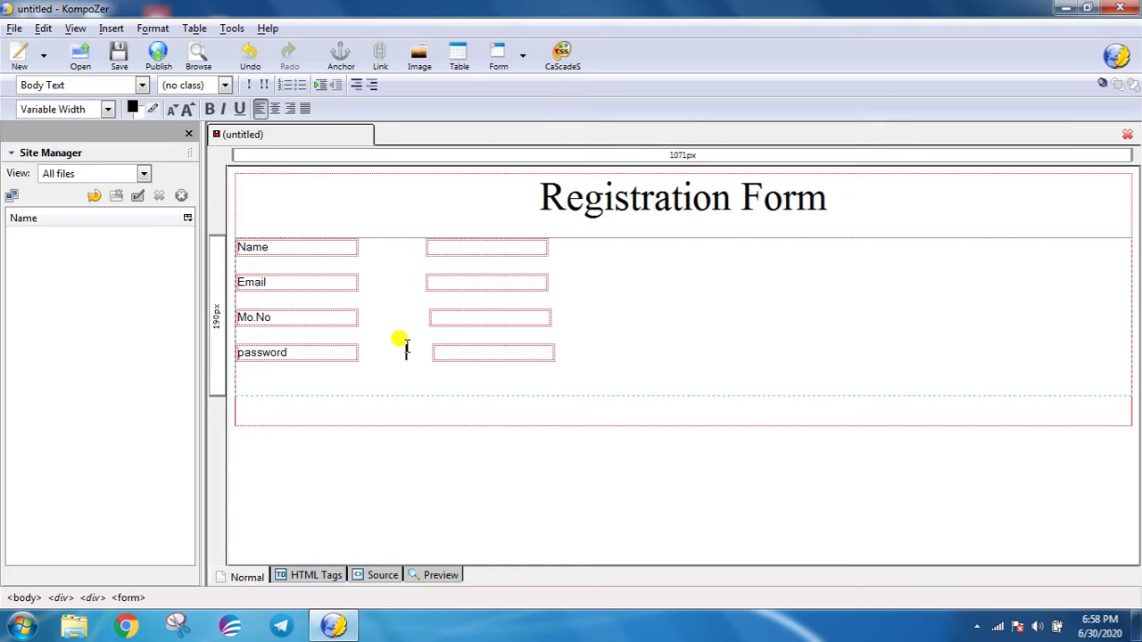
pyautogui.press('BackSpace')
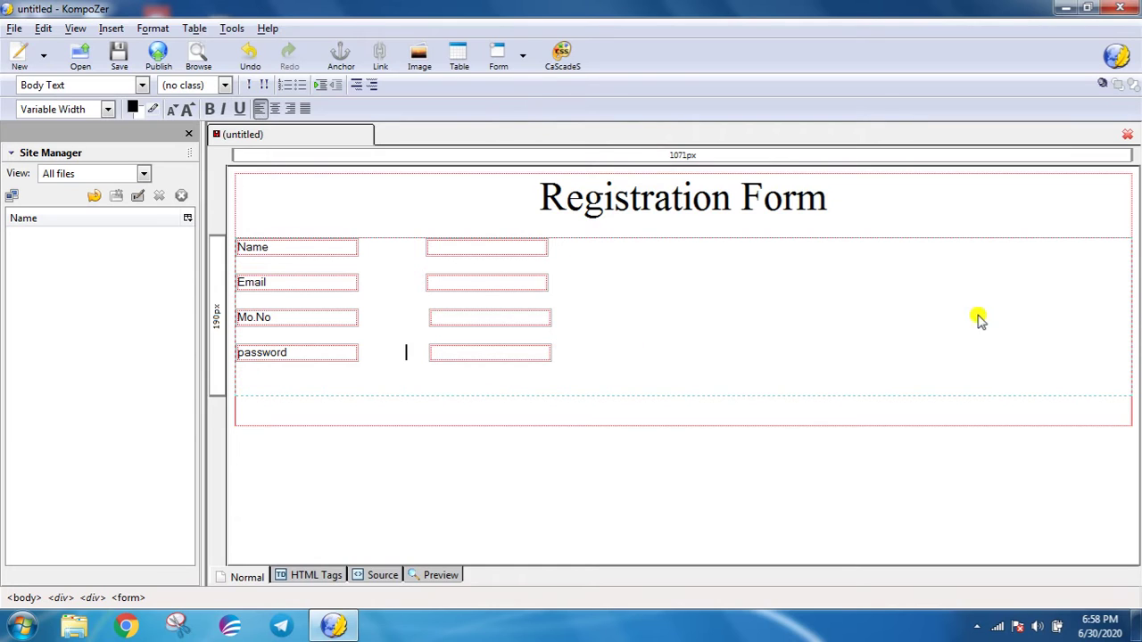
pyautogui.click(590, 352)
pyautogui.press('Return')
pyautogui.press('Return')
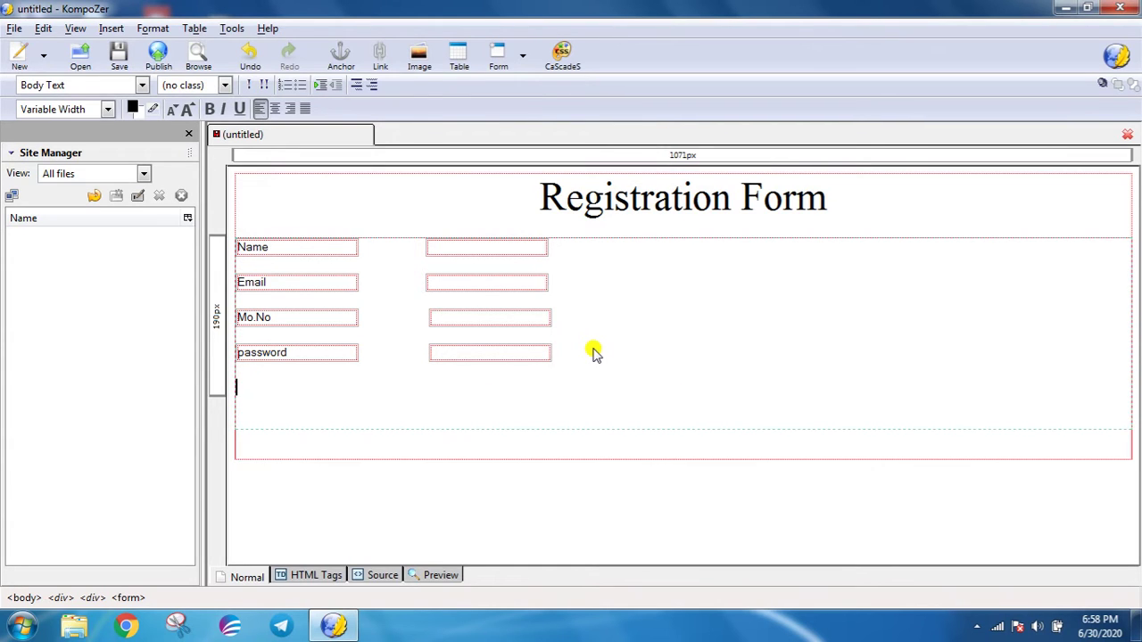
# - Insert an 'address' text field as the next form row
pyautogui.click(107, 29)
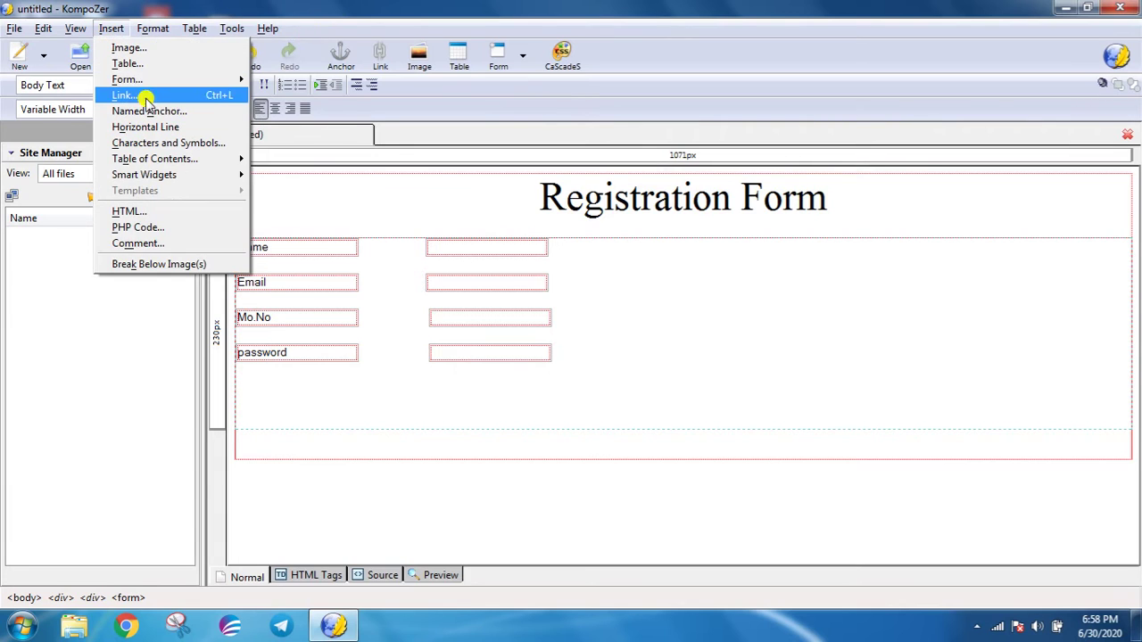
pyautogui.moveTo(152, 79)
pyautogui.click(287, 105)
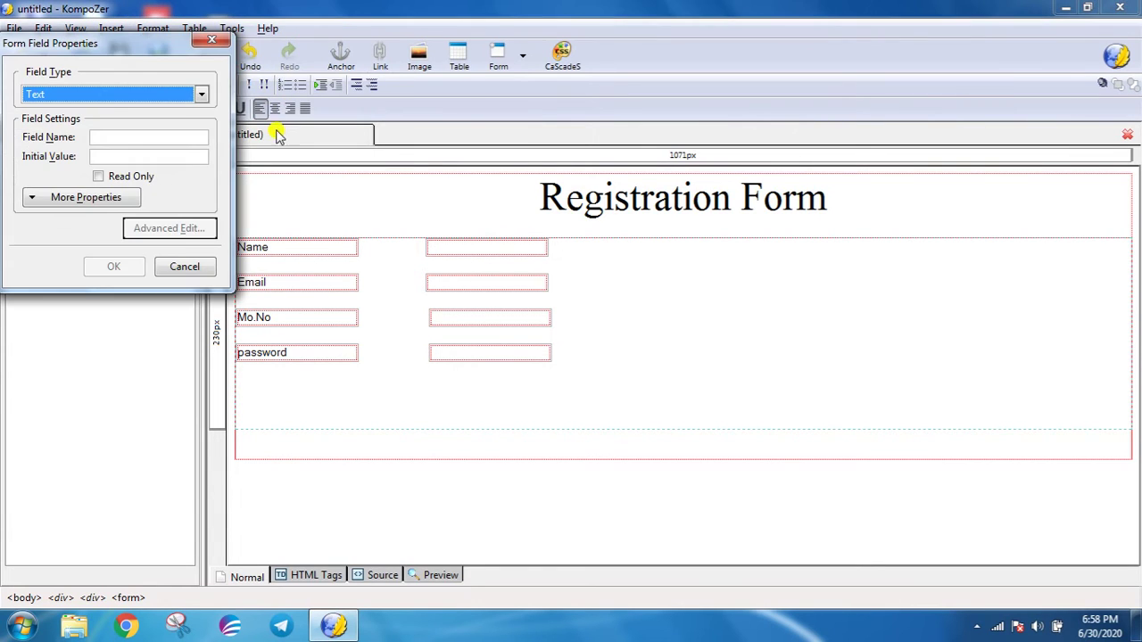
pyautogui.click(130, 135)
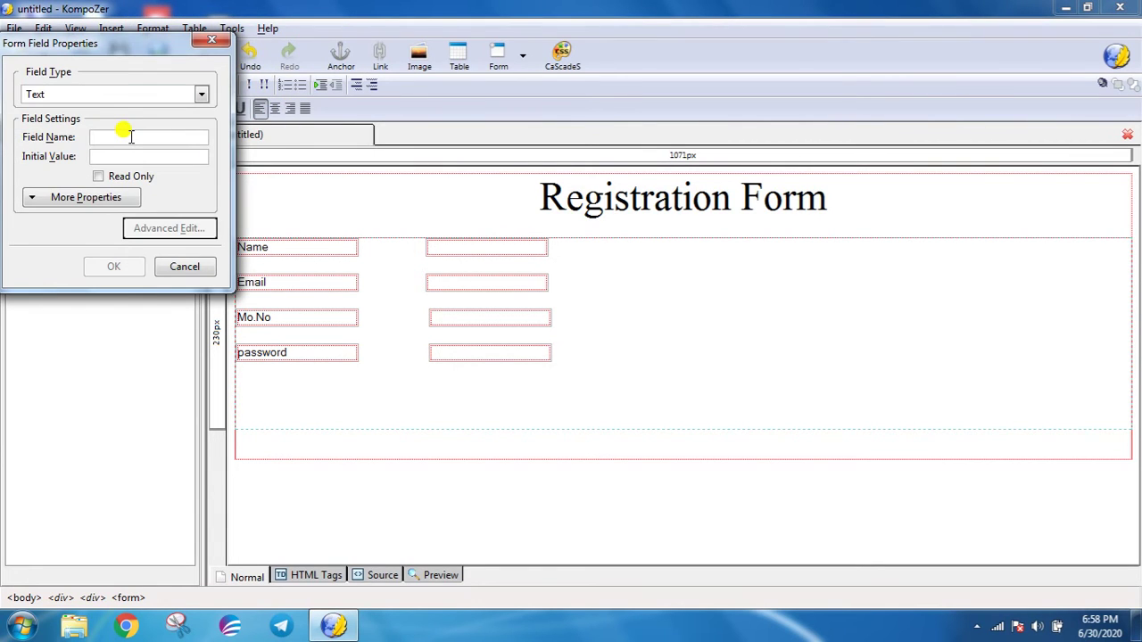
pyautogui.write('address')
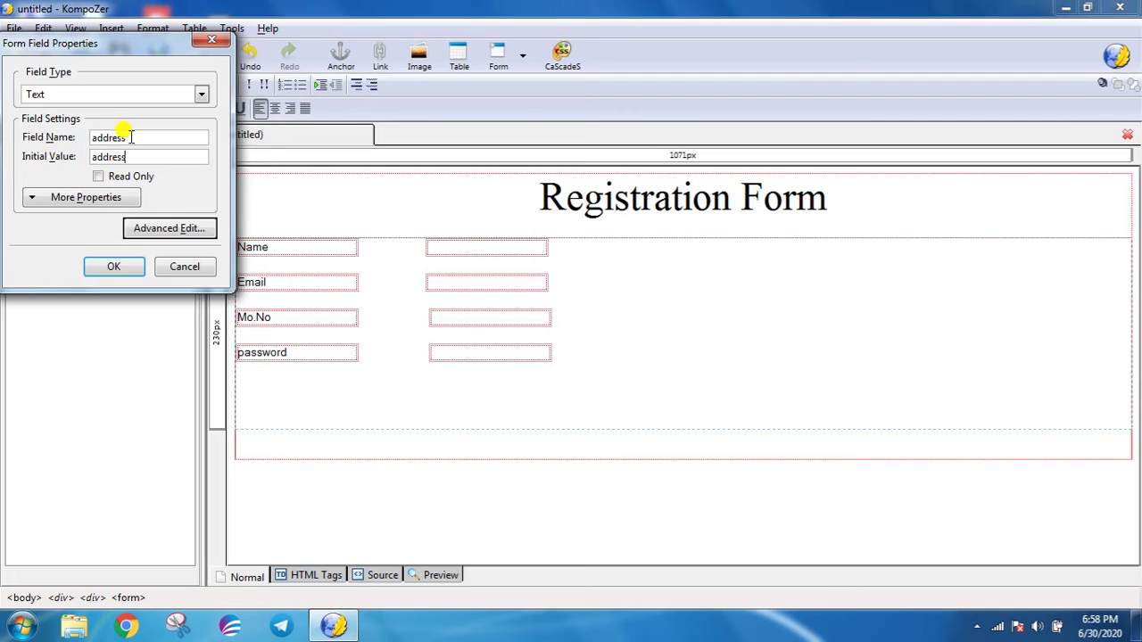
pyautogui.press('Return')
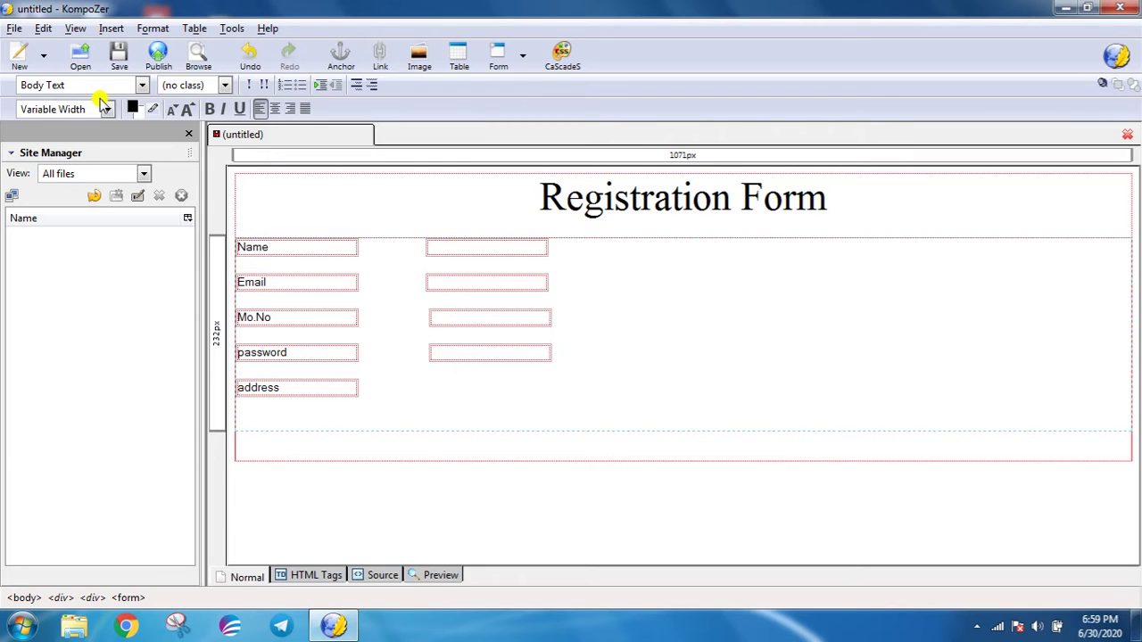
# - Add a text area of 5 rows and 10 columns beside it, then start a new line
pyautogui.click(109, 27)
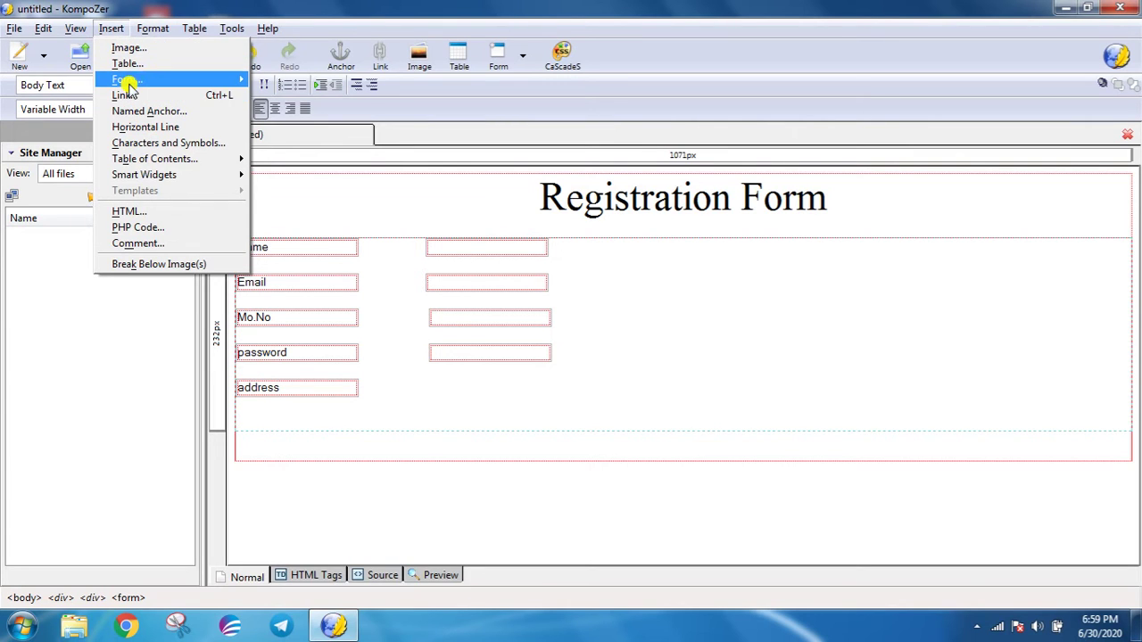
pyautogui.moveTo(122, 80)
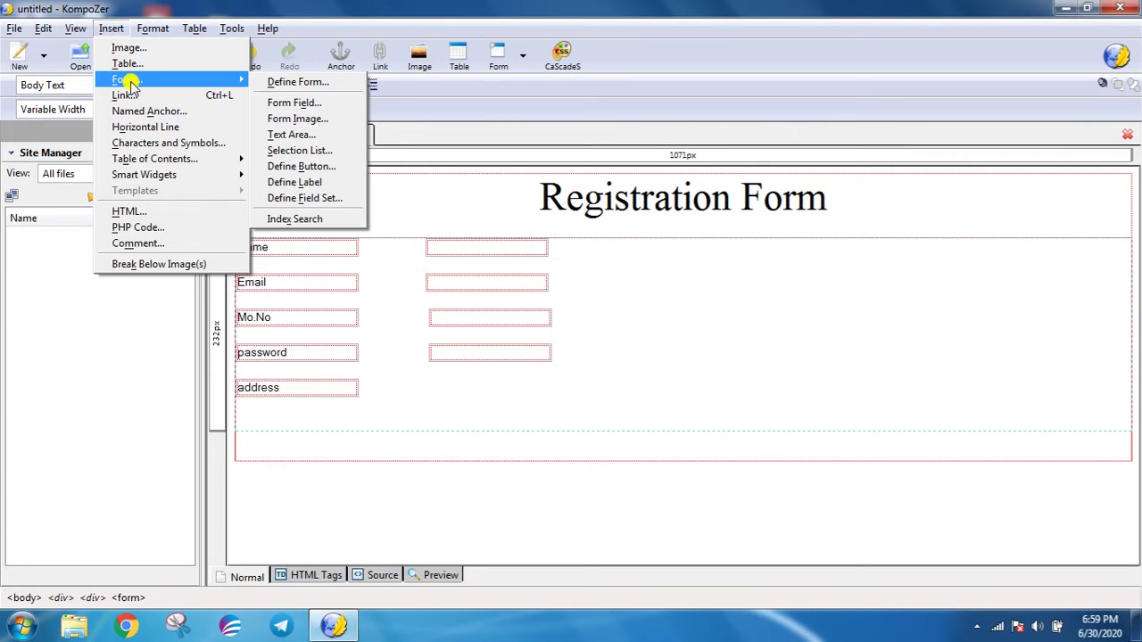
pyautogui.click(323, 136)
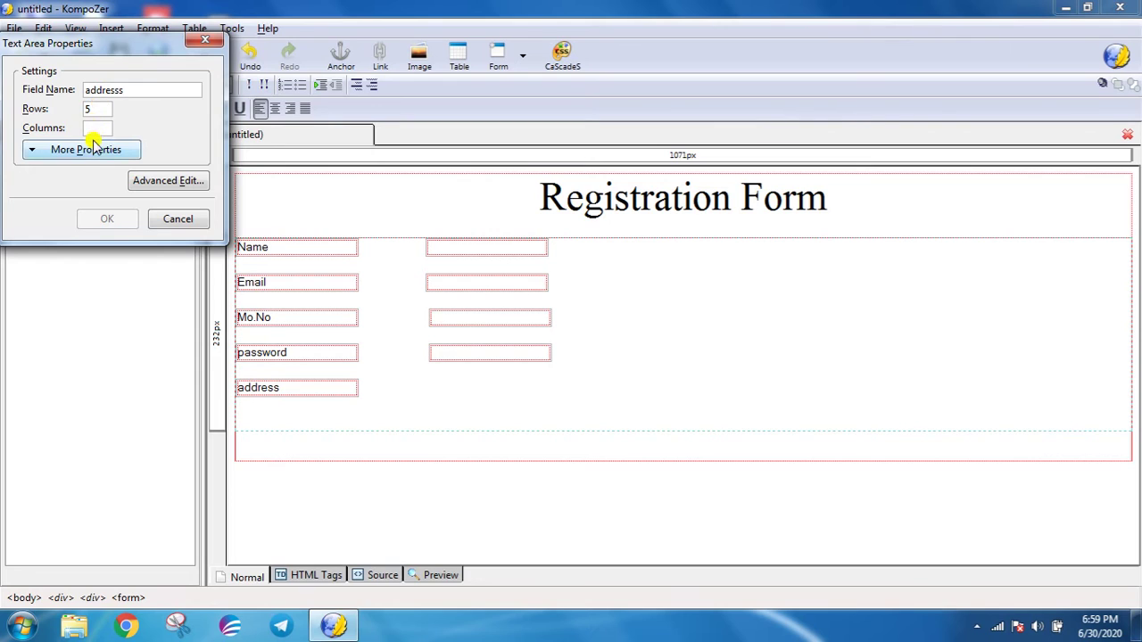
pyautogui.click(97, 127)
pyautogui.write('10')
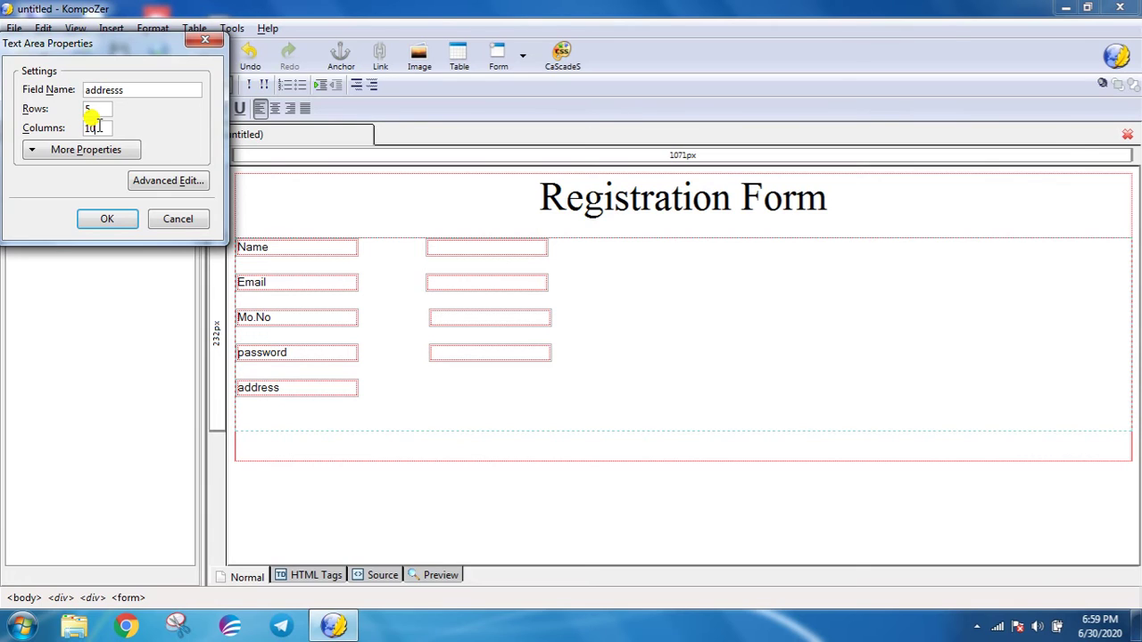
pyautogui.click(118, 219)
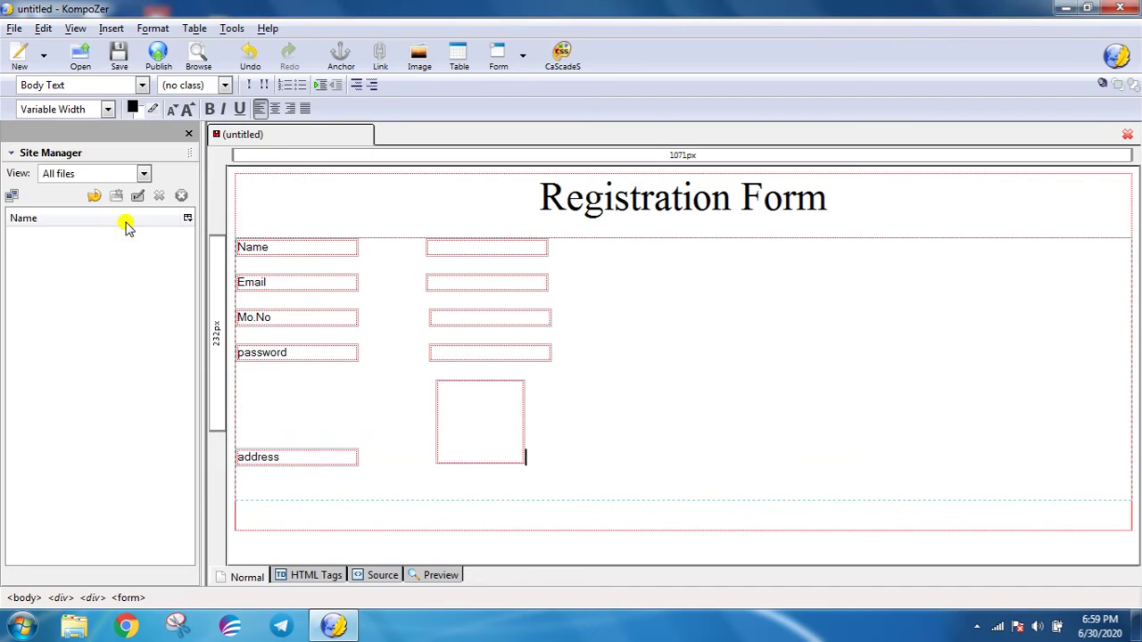
pyautogui.press('Return')
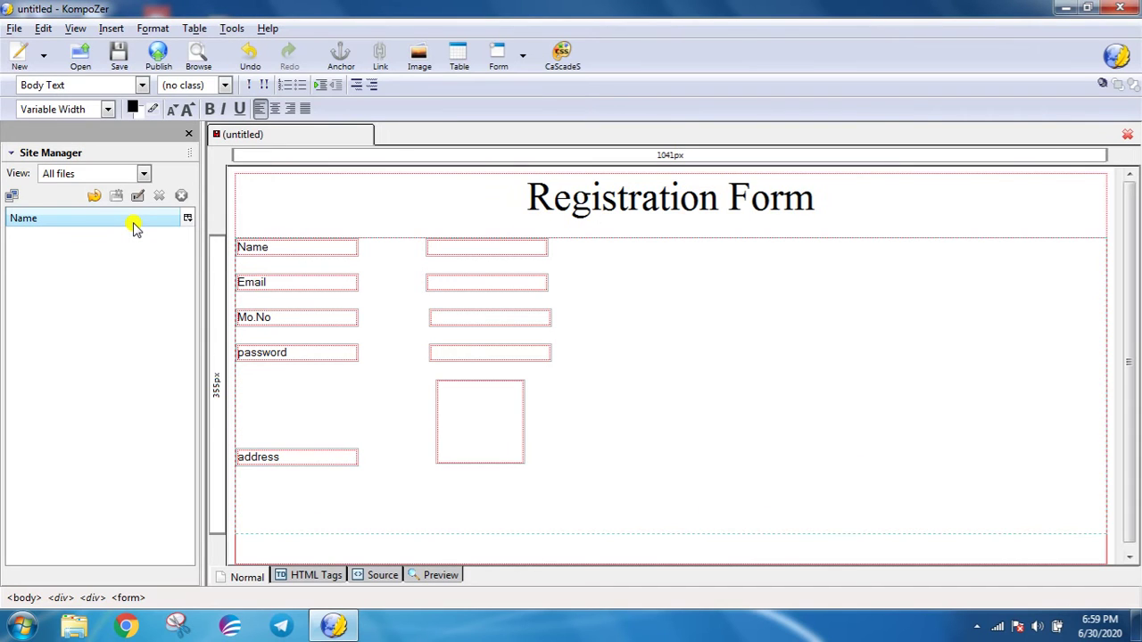
# - Insert a 'city' text field as the next form row
pyautogui.click(116, 29)
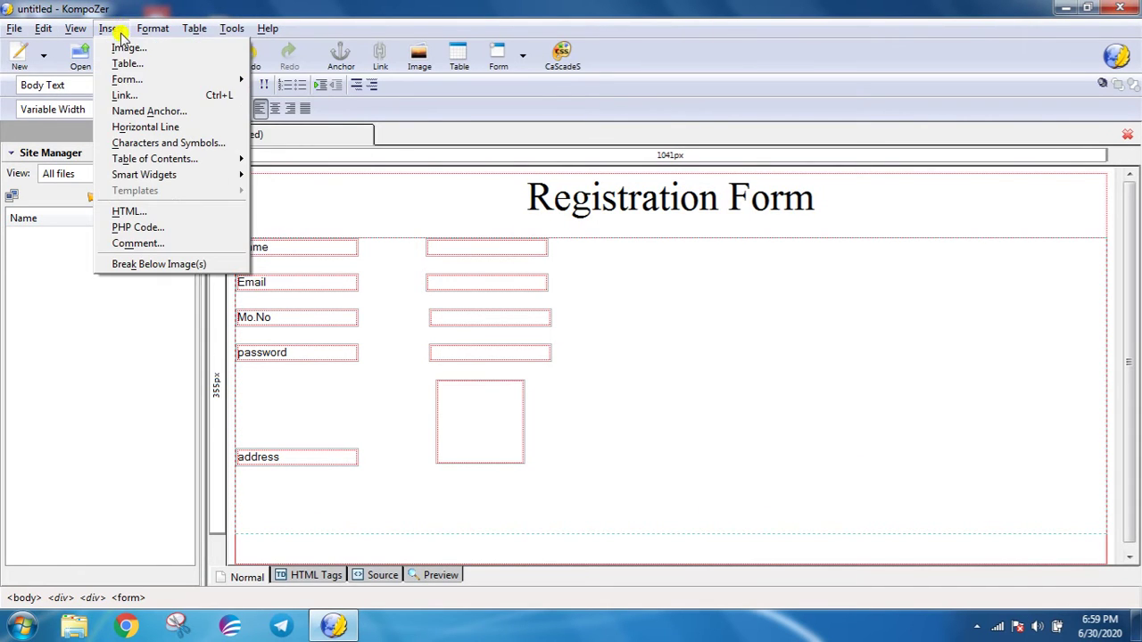
pyautogui.moveTo(140, 79)
pyautogui.click(300, 102)
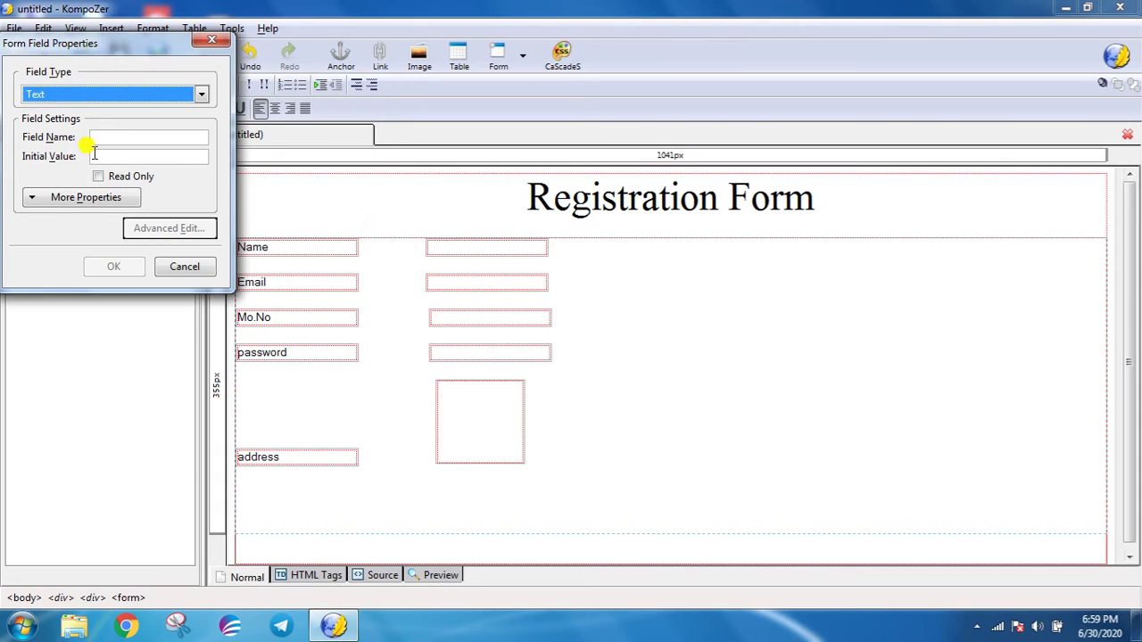
pyautogui.click(107, 137)
pyautogui.write('city')
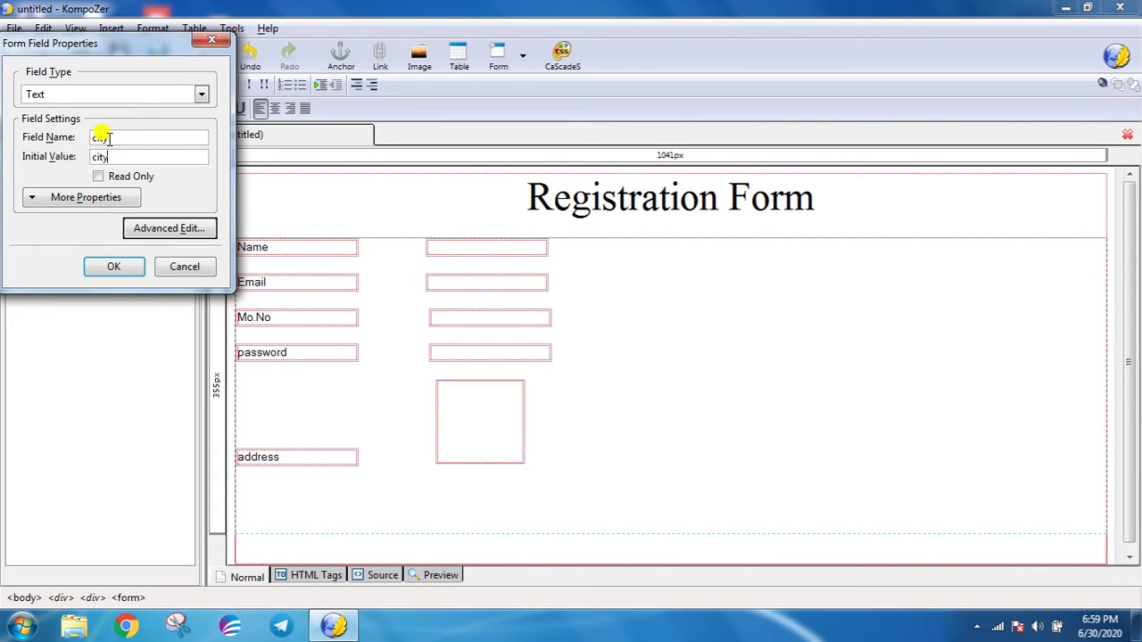
pyautogui.press('Return')
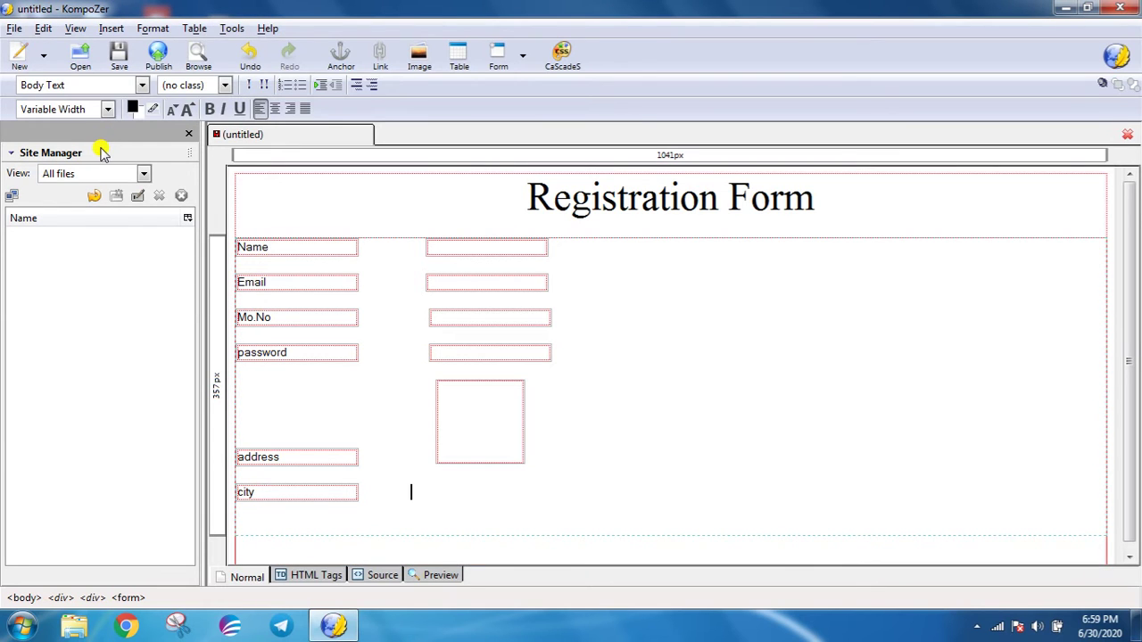
# - Create a 'city' selection list with options rajkot and surat
pyautogui.click(110, 29)
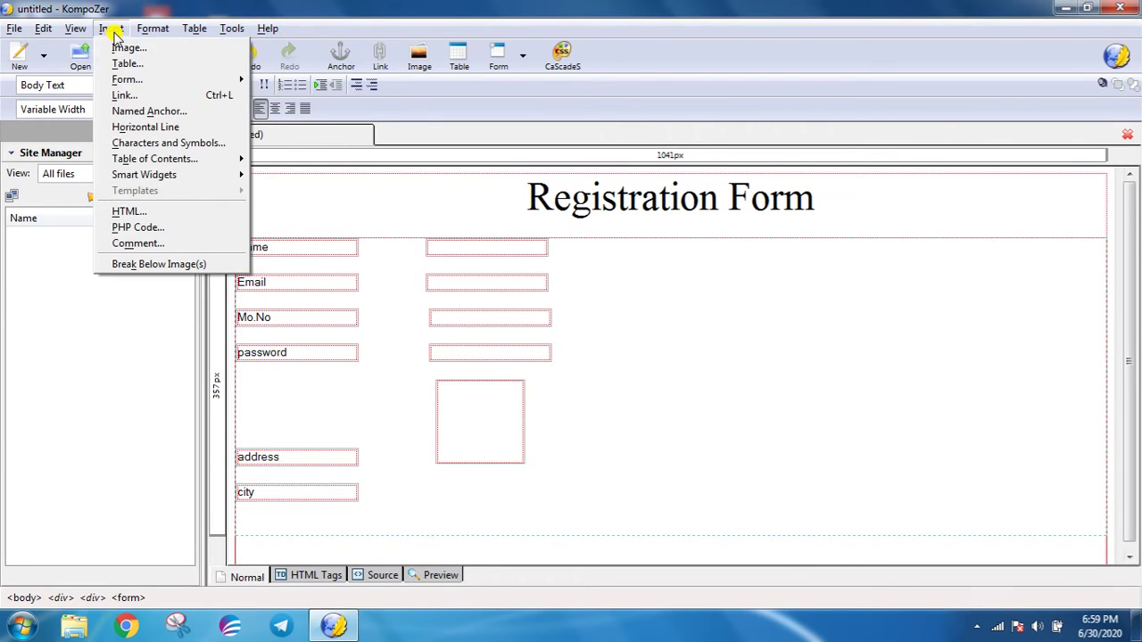
pyautogui.moveTo(125, 80)
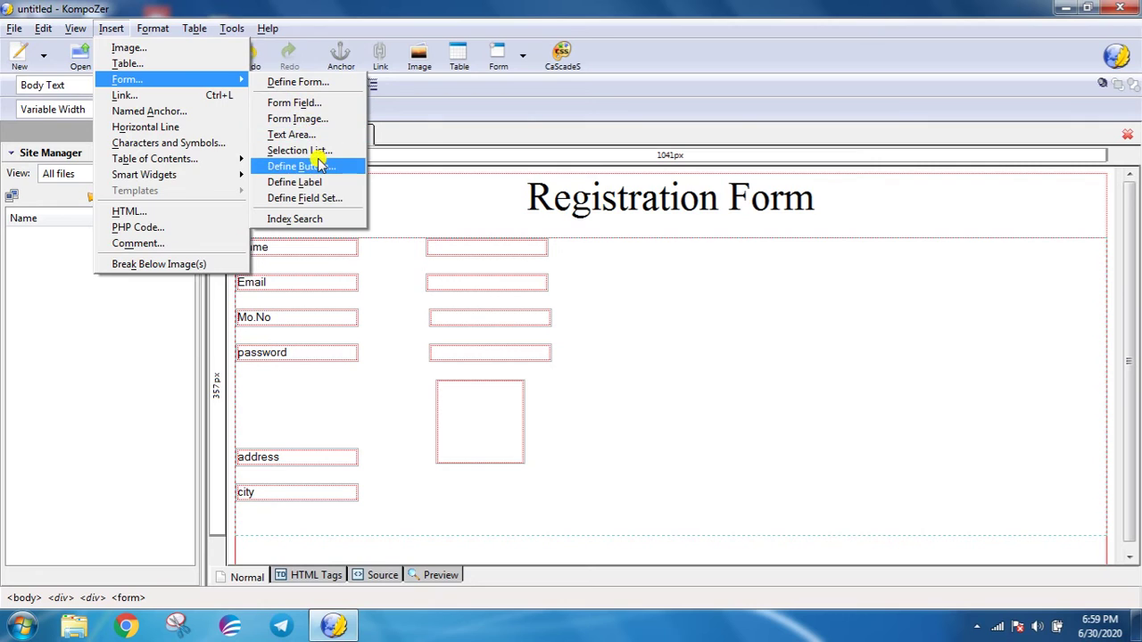
pyautogui.click(299, 150)
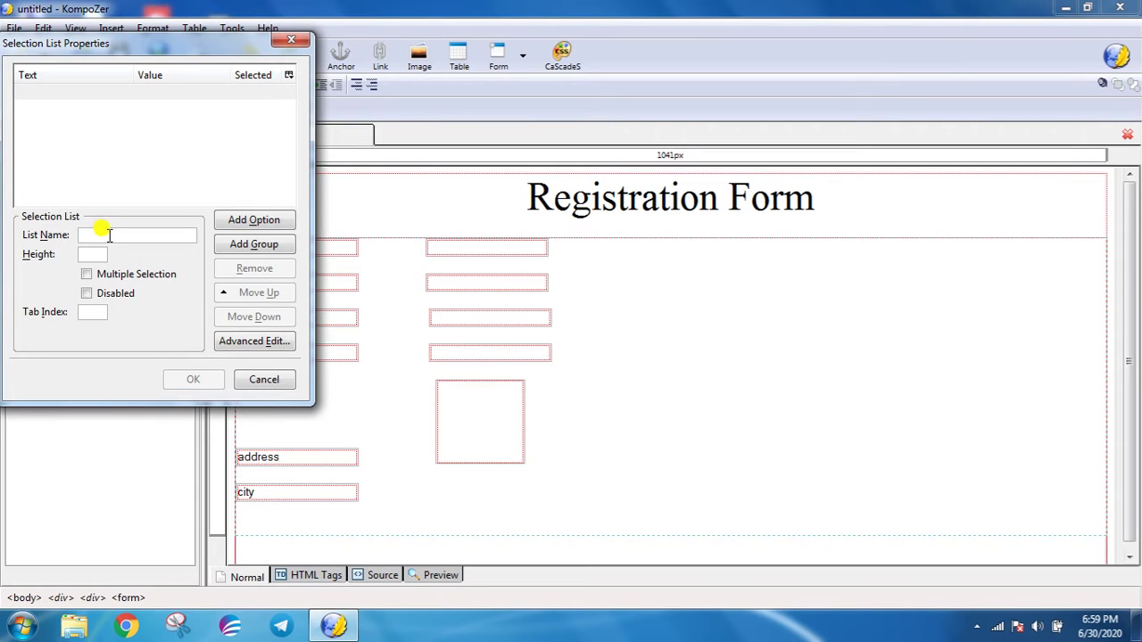
pyautogui.write('city')
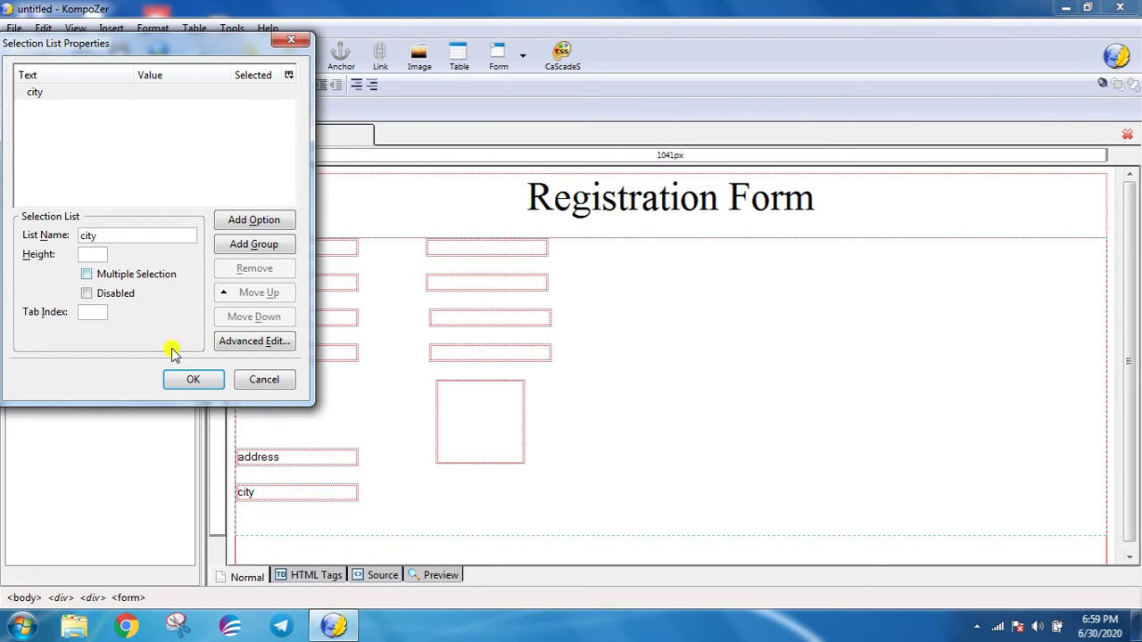
pyautogui.click(234, 221)
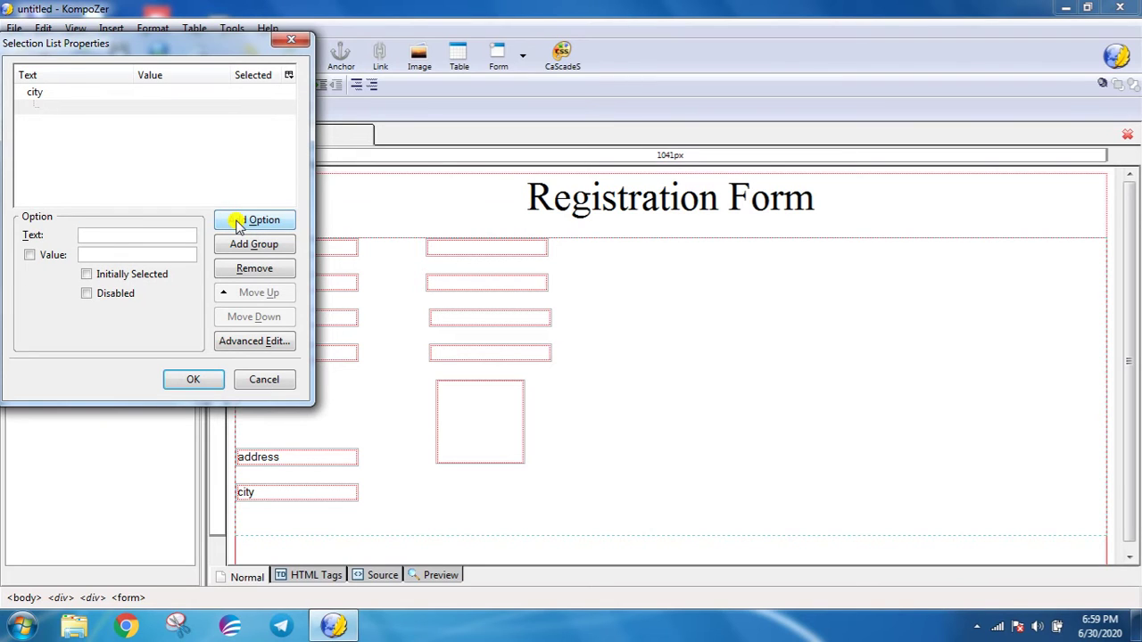
pyautogui.write('rajkot')
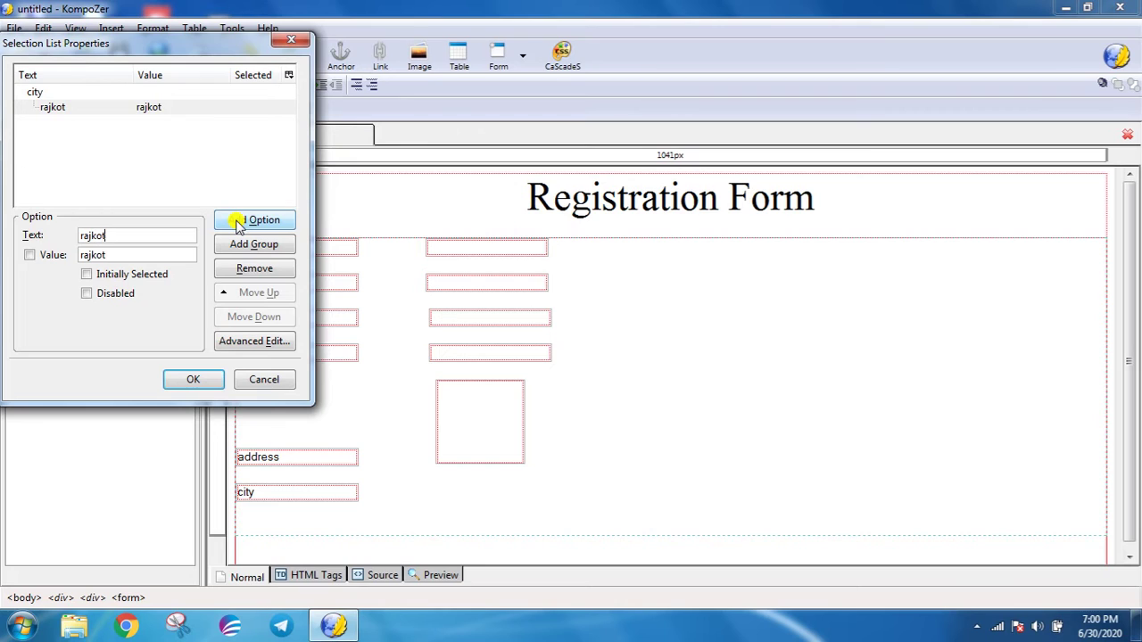
pyautogui.click(237, 223)
pyautogui.write('sura')
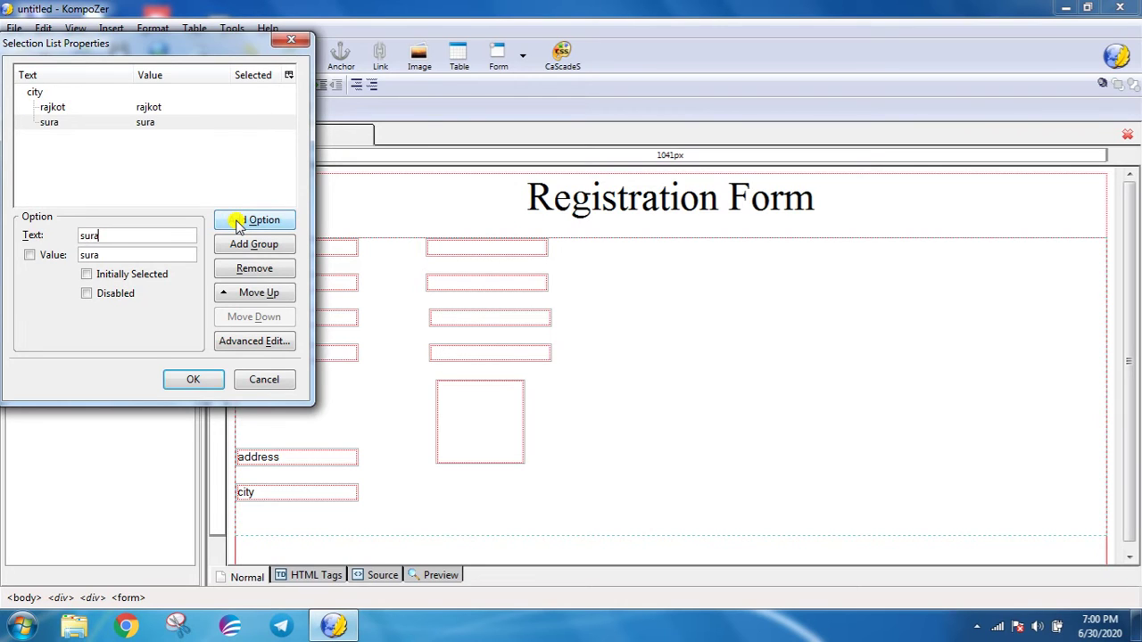
# - Add options puna, goa and Bombay, insert the list, and start a new line
pyautogui.click(237, 224)
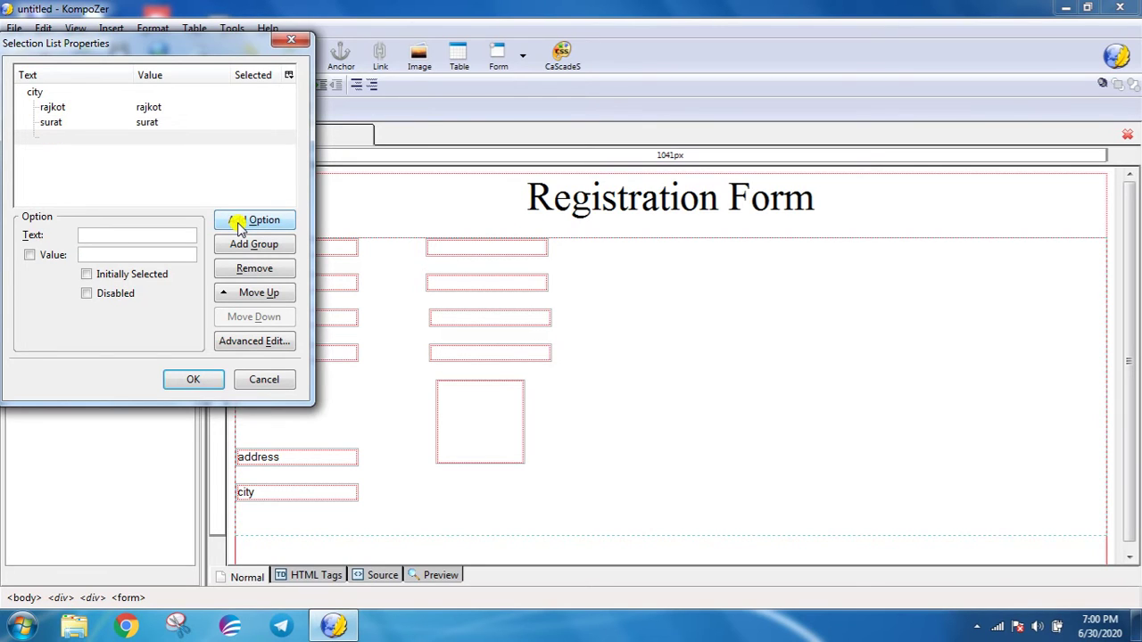
pyautogui.write('puna')
pyautogui.click(237, 224)
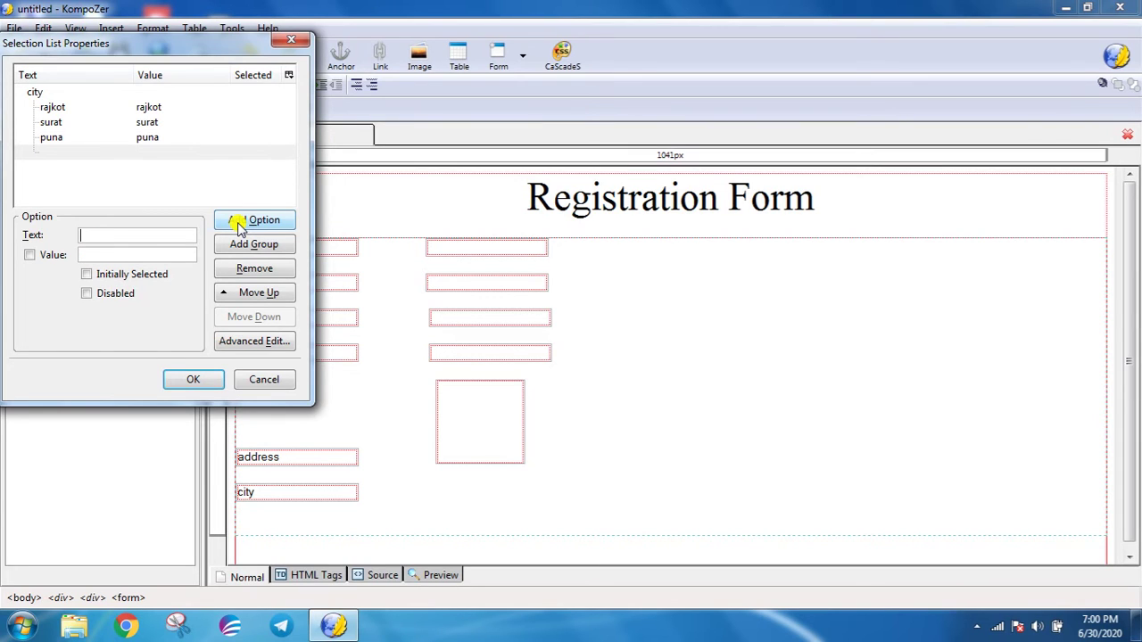
pyautogui.write('goa')
pyautogui.click(239, 224)
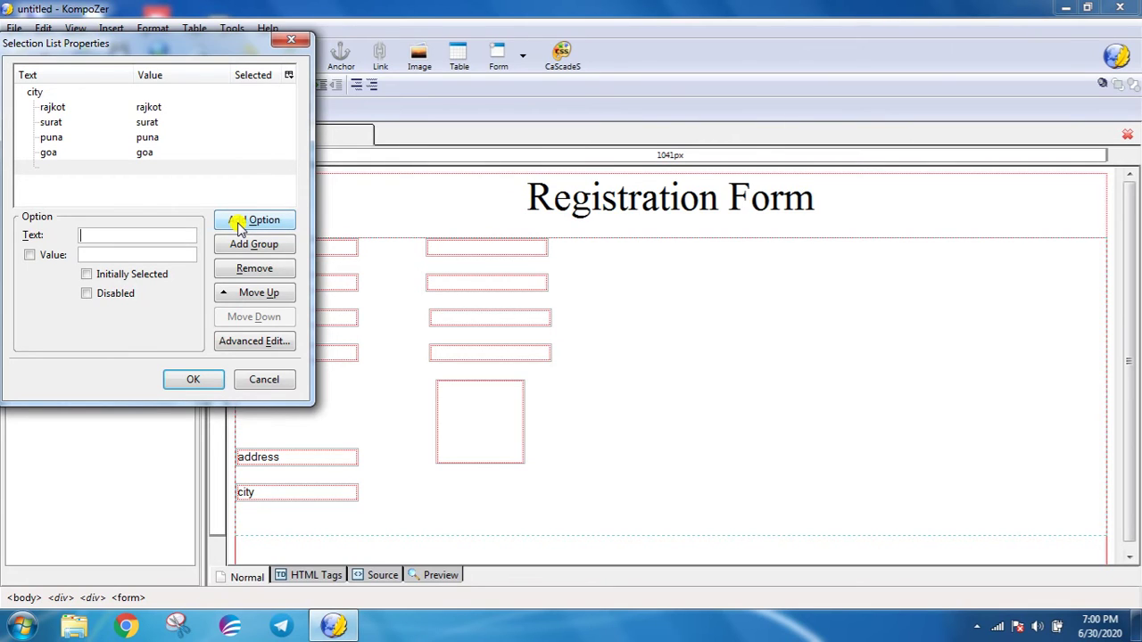
pyautogui.write('Bombay')
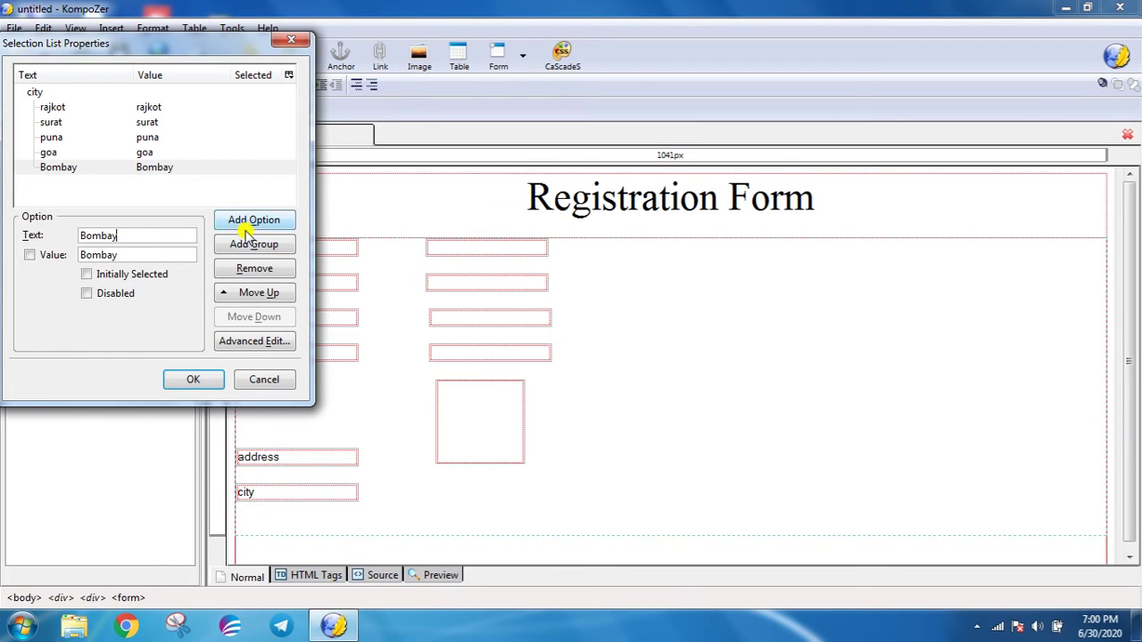
pyautogui.click(247, 223)
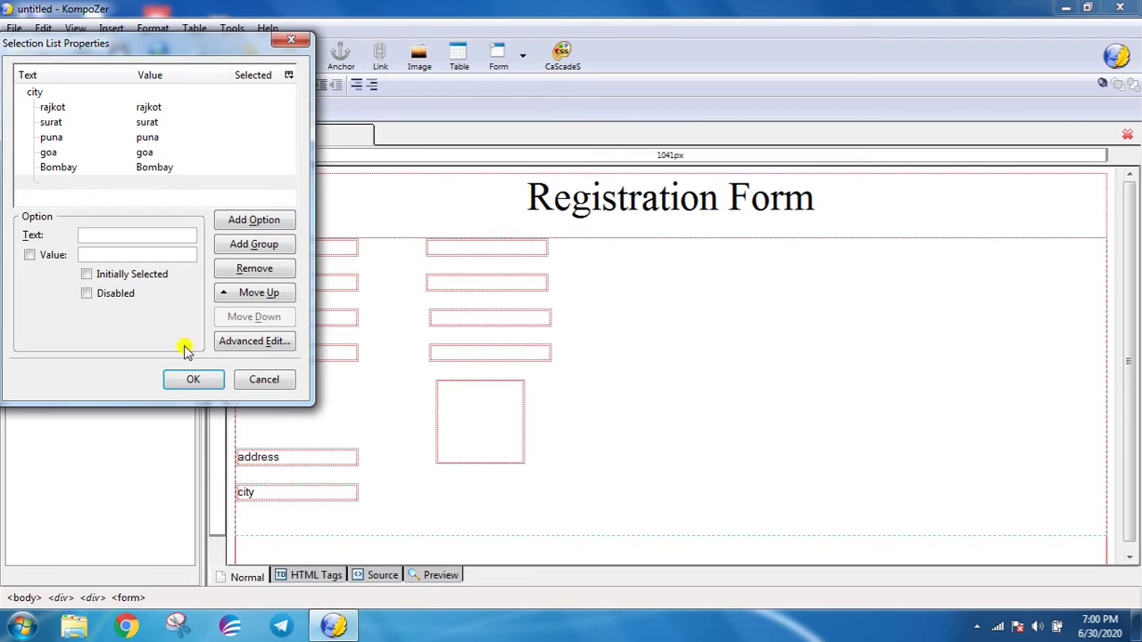
pyautogui.click(187, 380)
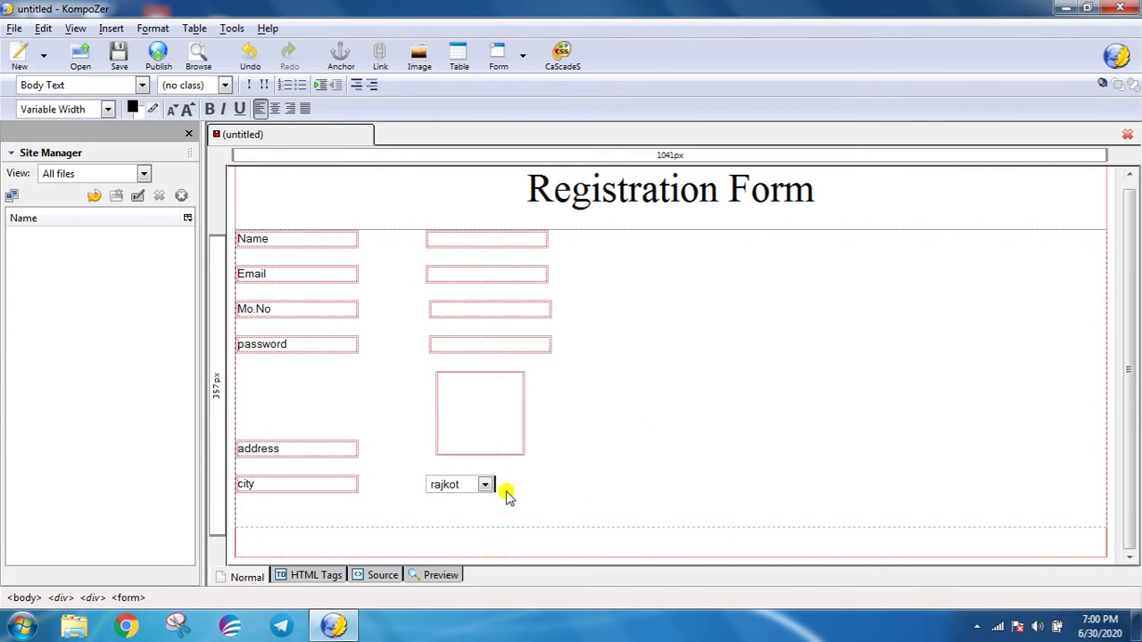
pyautogui.press('Return')
pyautogui.press('Return')
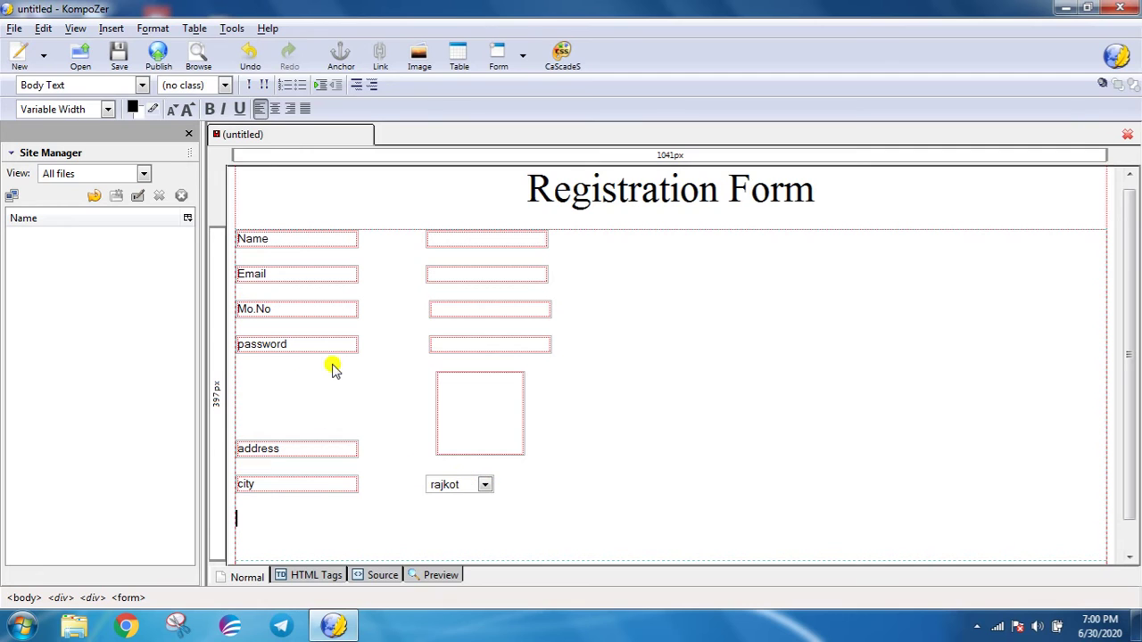
# - Insert a text field named 'Gender' with initial value 'Gen', followed by a tab space
pyautogui.click(146, 28)
pyautogui.moveTo(114, 30)
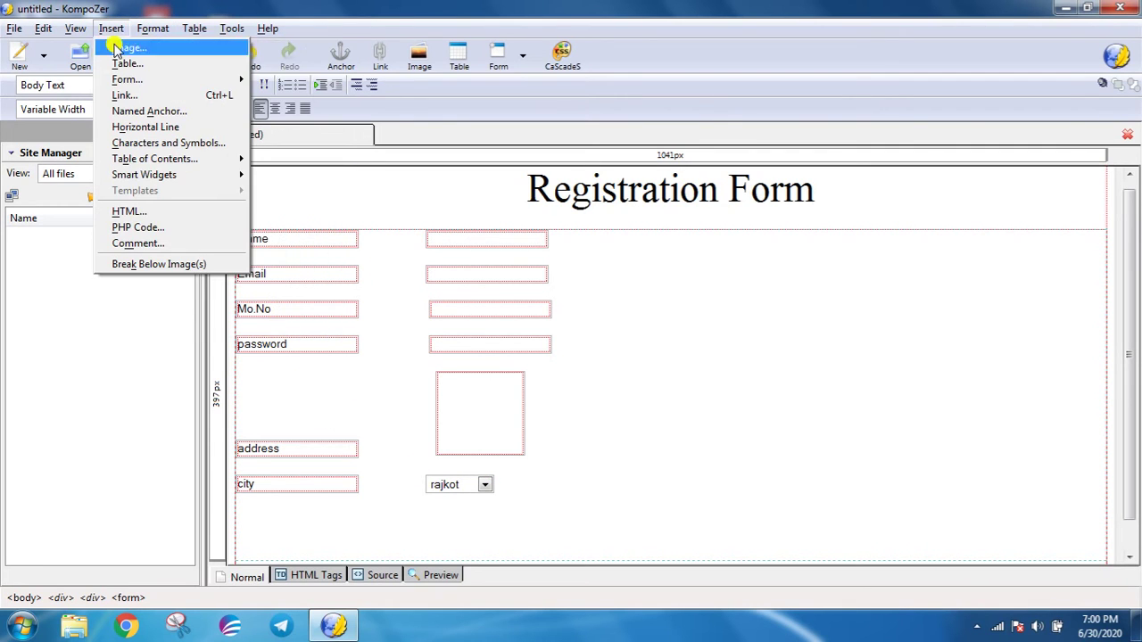
pyautogui.moveTo(133, 80)
pyautogui.click(288, 111)
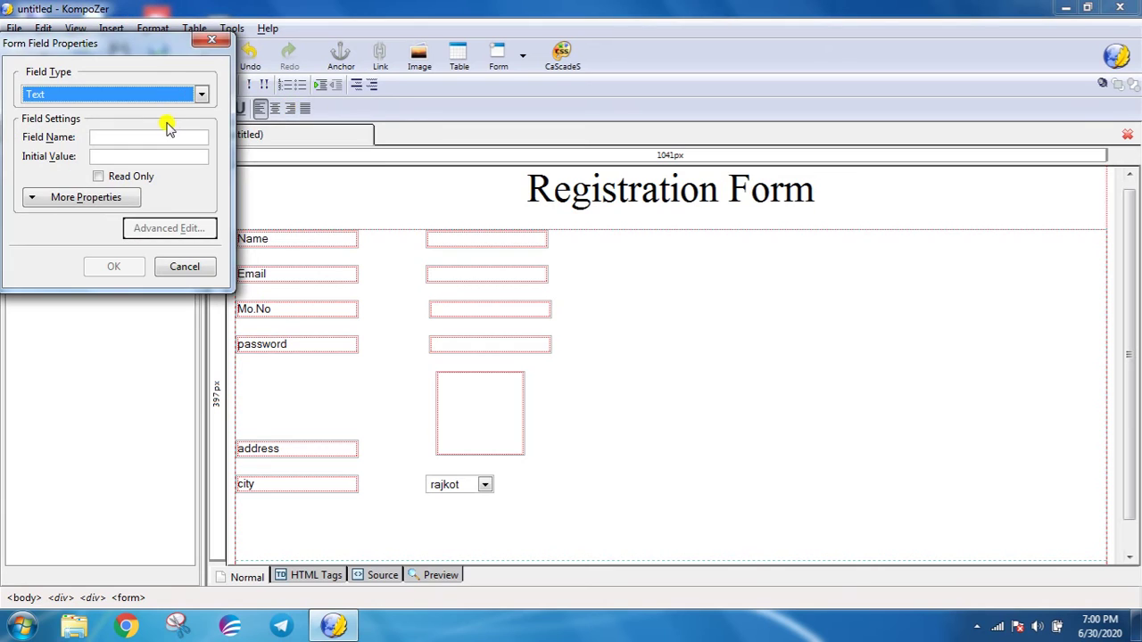
pyautogui.click(143, 139)
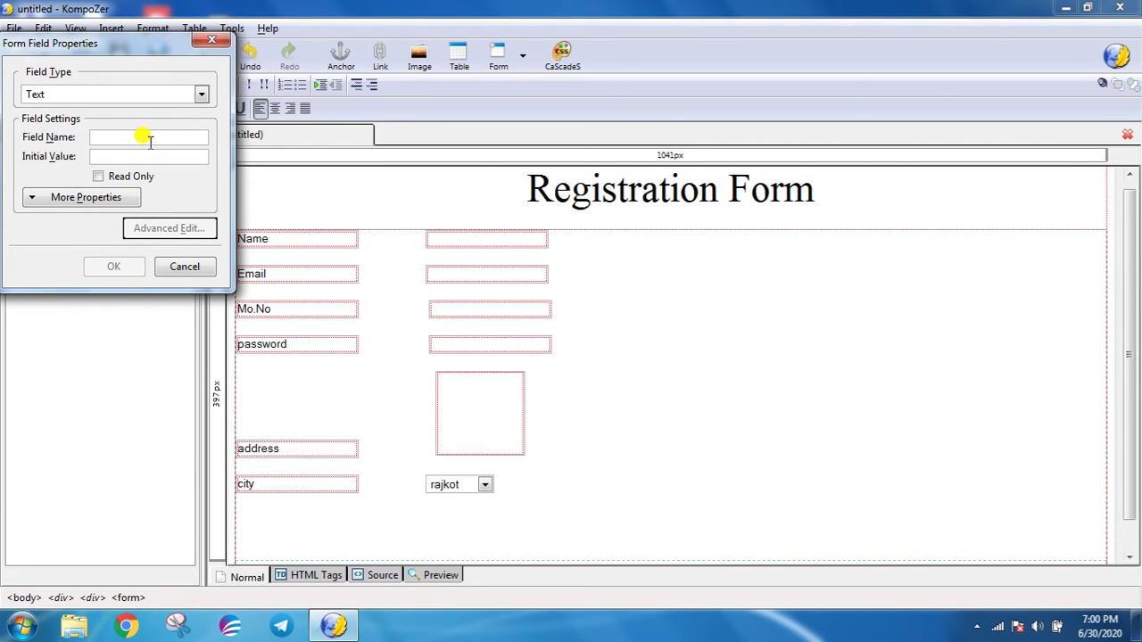
pyautogui.write('Gend')
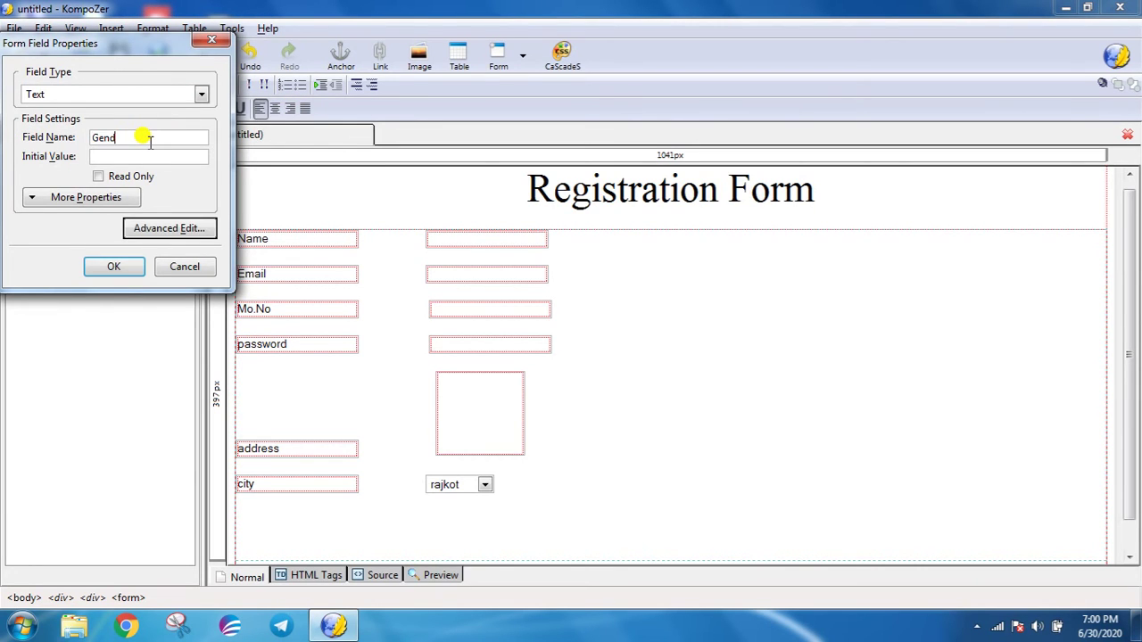
pyautogui.write('er')
pyautogui.press('Tab')
pyautogui.write('Gen')
pyautogui.press('Return')
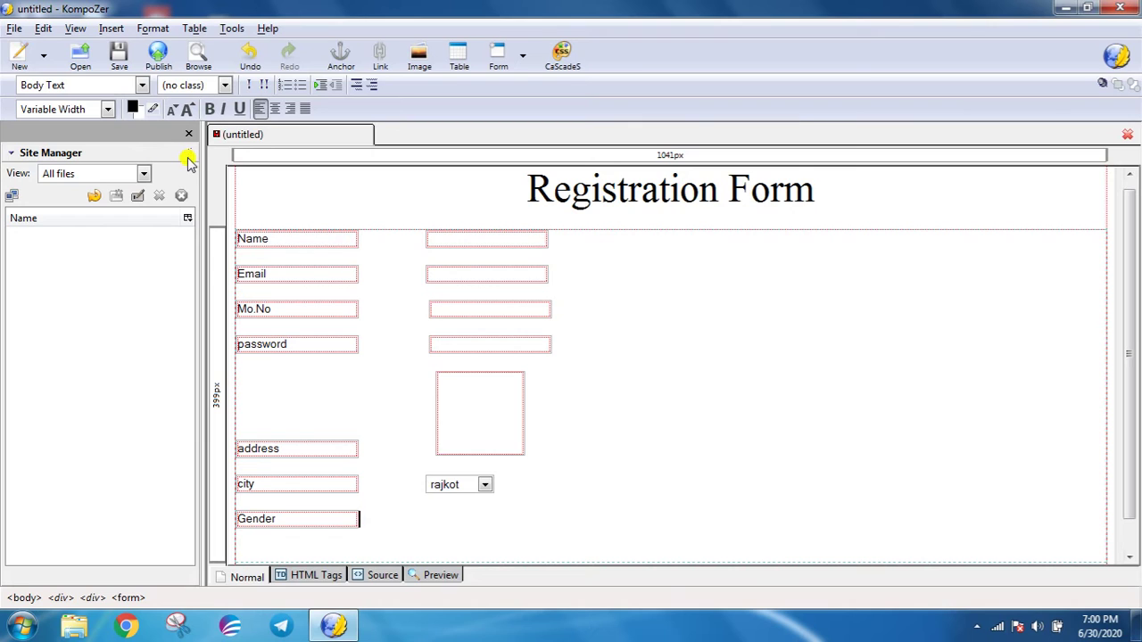
pyautogui.press('Tab')
pyautogui.press('Tab')
pyautogui.press('Tab')
pyautogui.press('Tab')
pyautogui.click(110, 27)
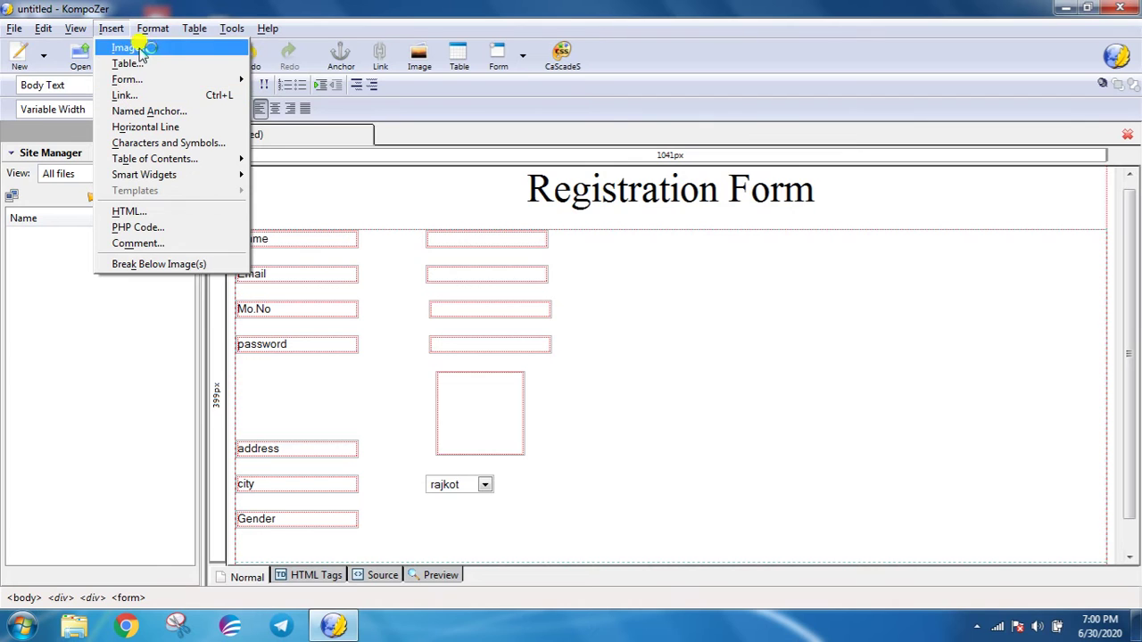
# - Insert a radio button in group Male beside the Gender field and add spacing after it
pyautogui.moveTo(147, 82)
pyautogui.click(295, 102)
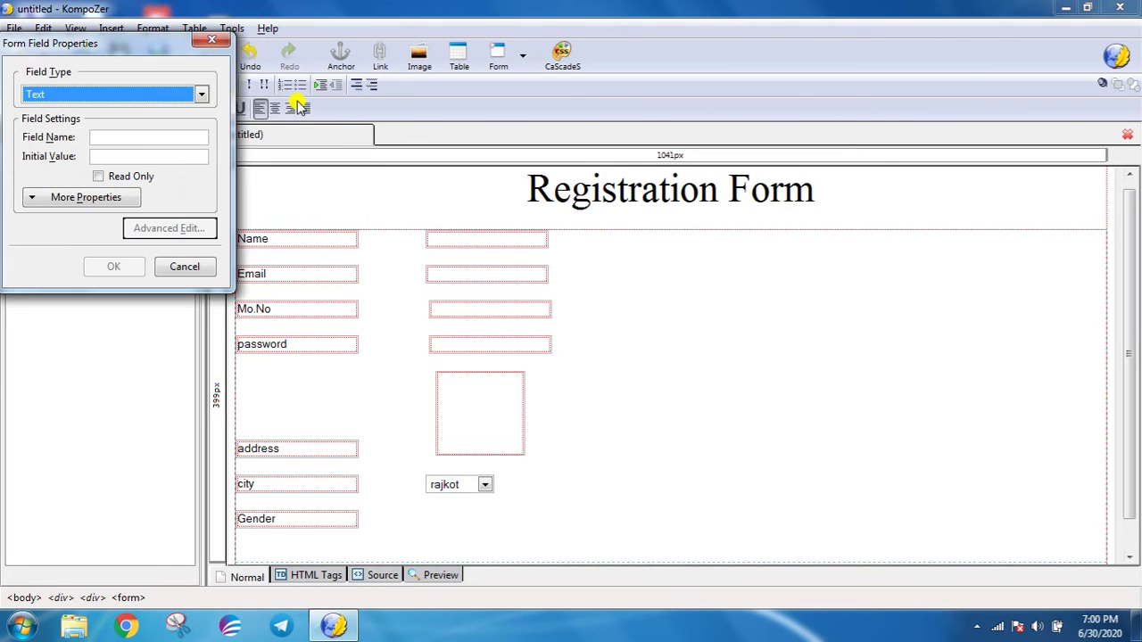
pyautogui.click(200, 95)
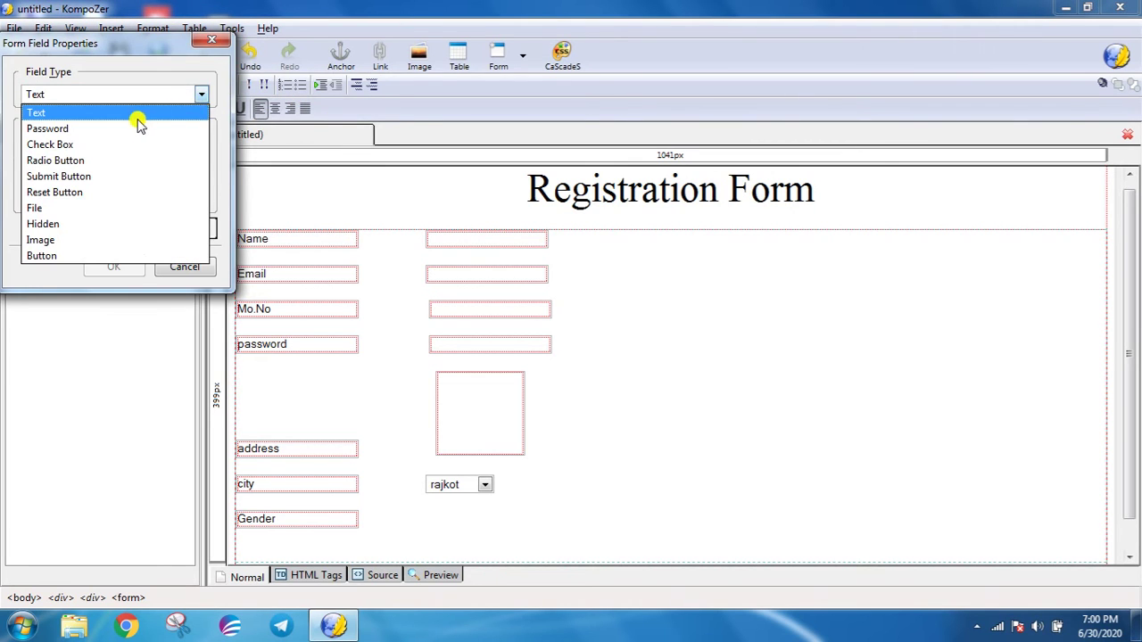
pyautogui.click(87, 160)
pyautogui.click(100, 136)
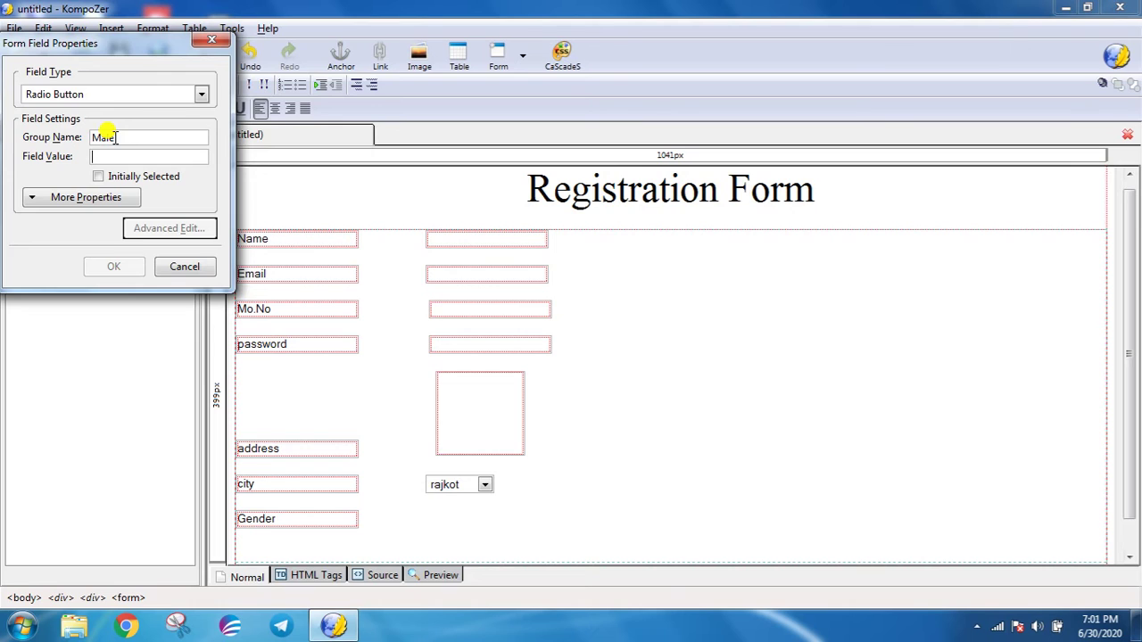
pyautogui.write('Male')
pyautogui.press('Return')
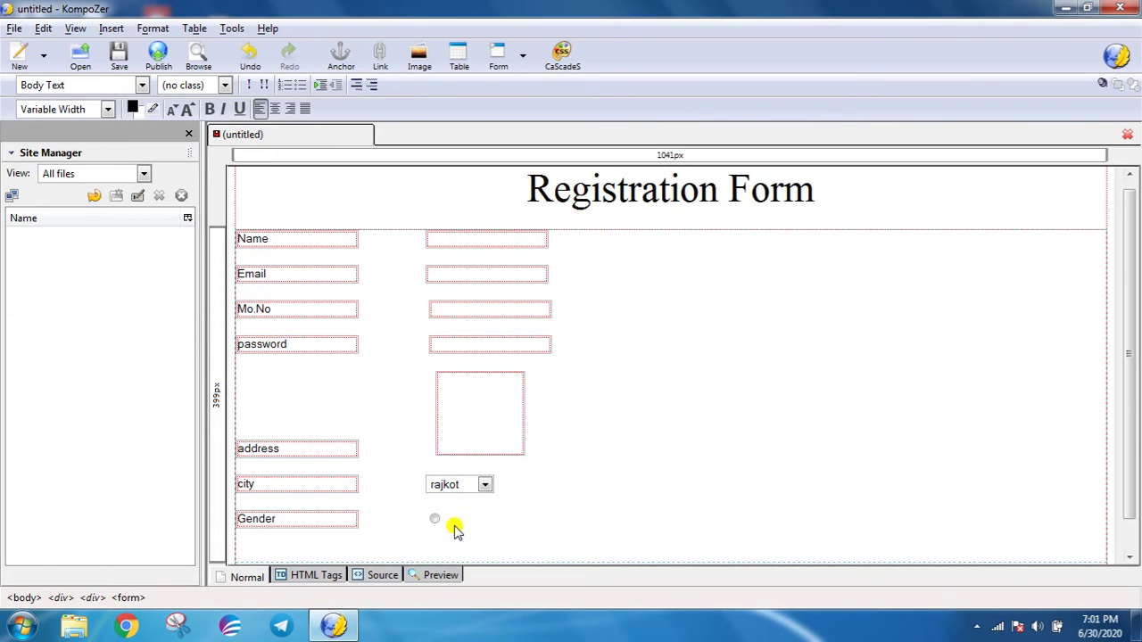
pyautogui.write('Male')
pyautogui.press('Return')
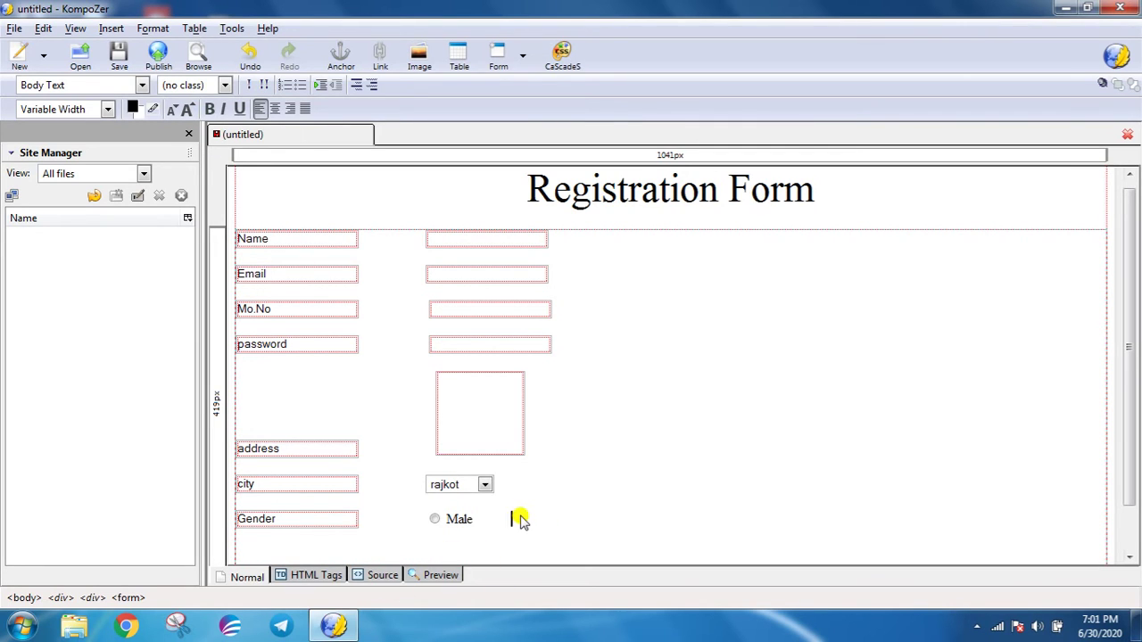
# - Add a second radio button labelled Female after Male, then start a new line
pyautogui.click(110, 27)
pyautogui.moveTo(119, 81)
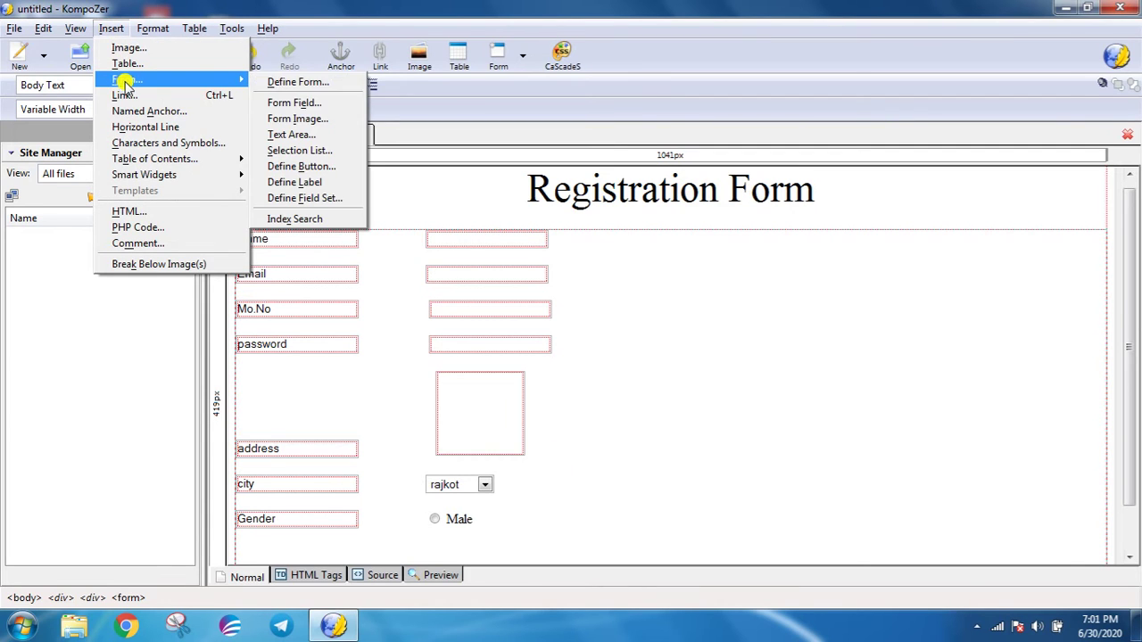
pyautogui.click(280, 103)
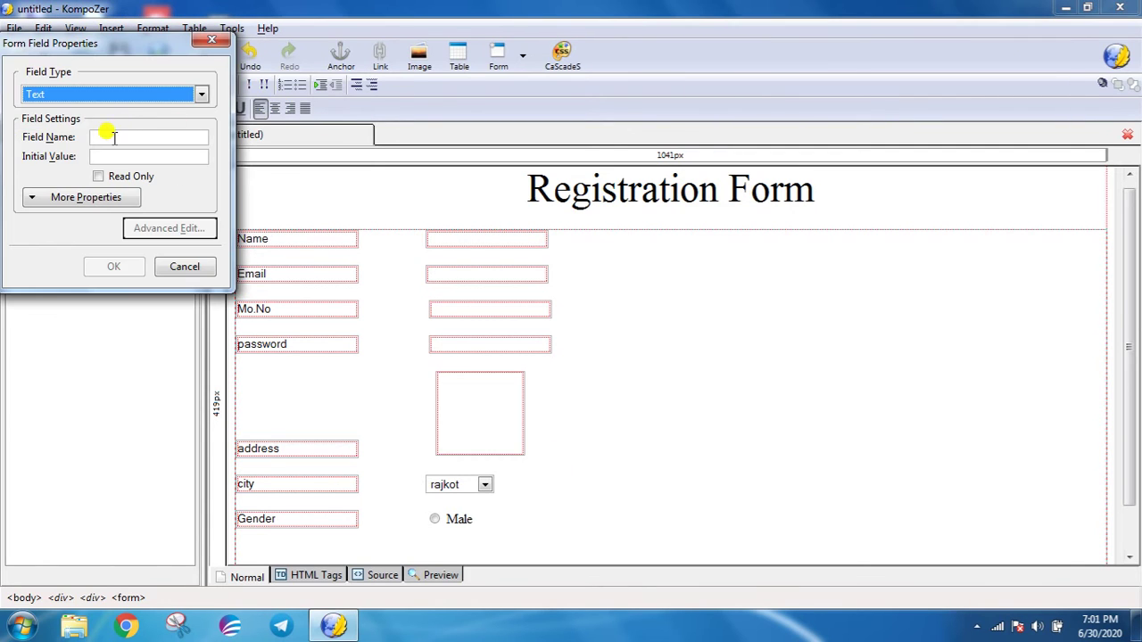
pyautogui.click(202, 95)
pyautogui.click(75, 157)
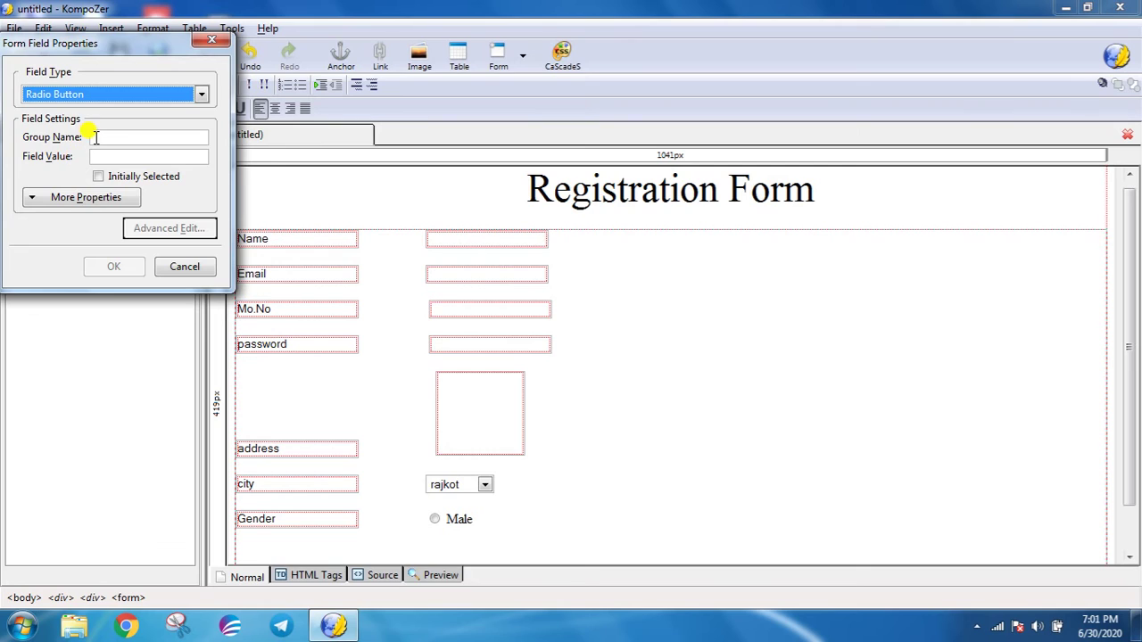
pyautogui.click(94, 136)
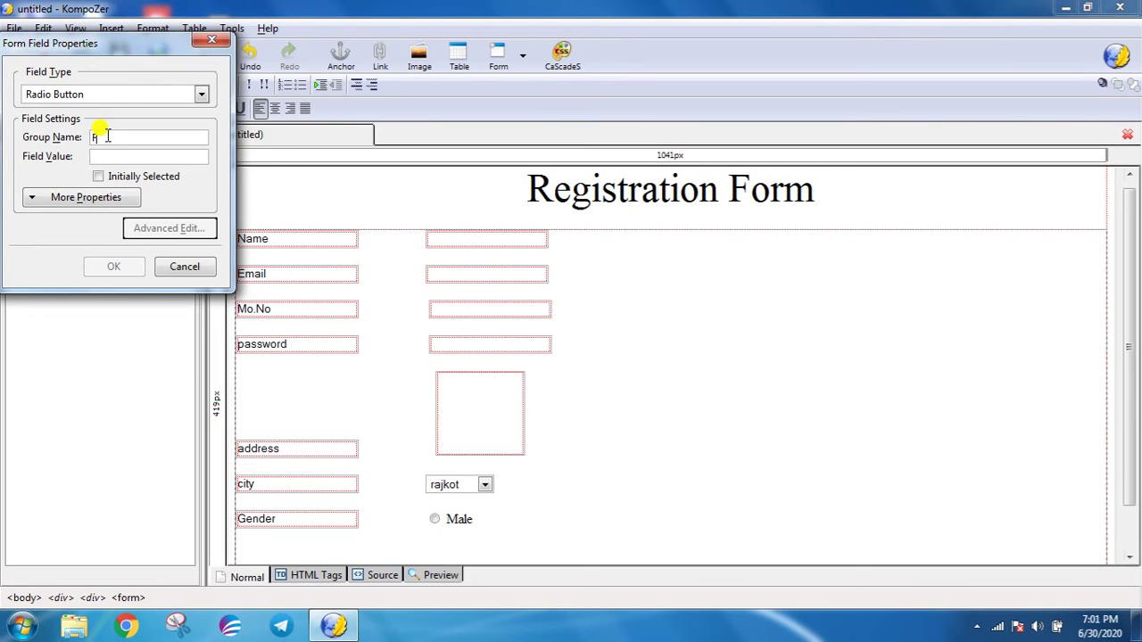
pyautogui.write('Fema')
pyautogui.write('Fema')
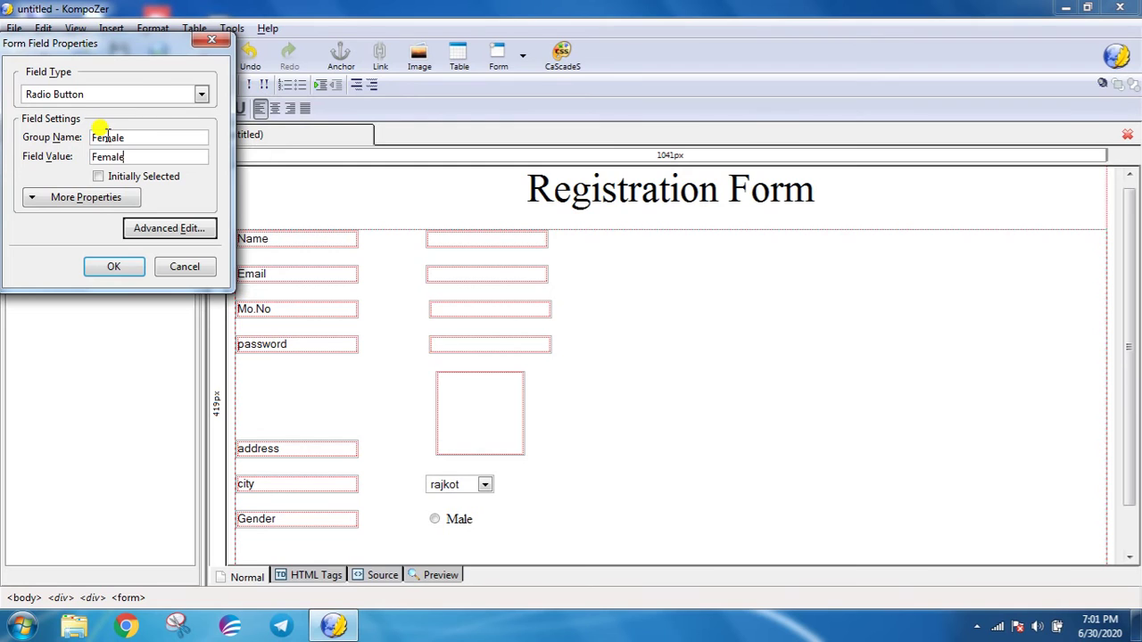
pyautogui.press('Return')
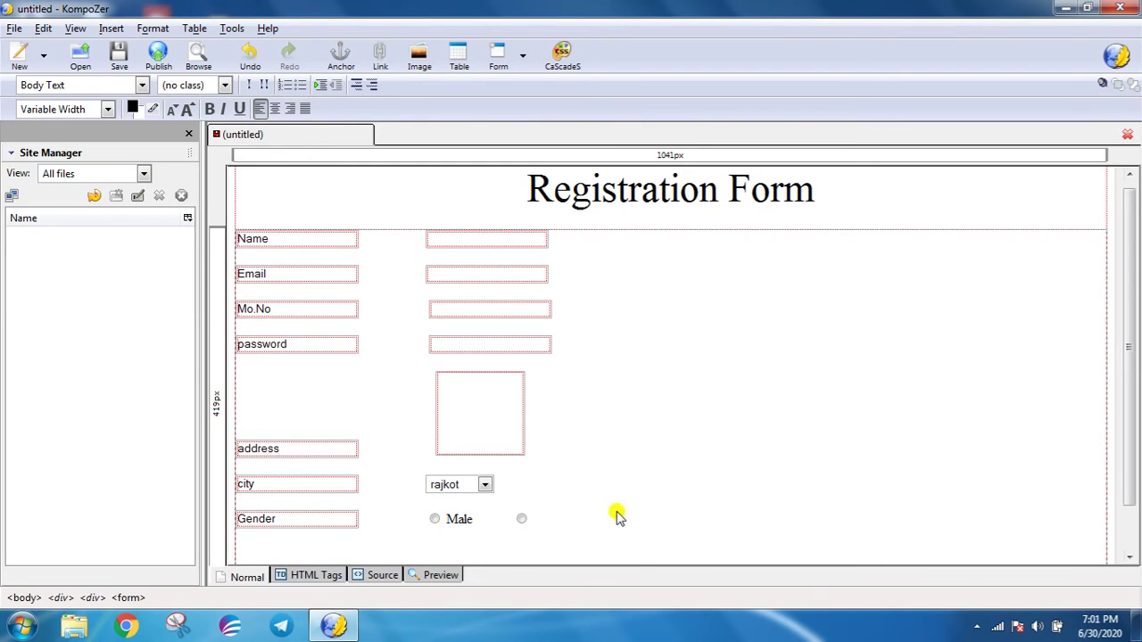
pyautogui.click(540, 524)
pyautogui.write('Fe')
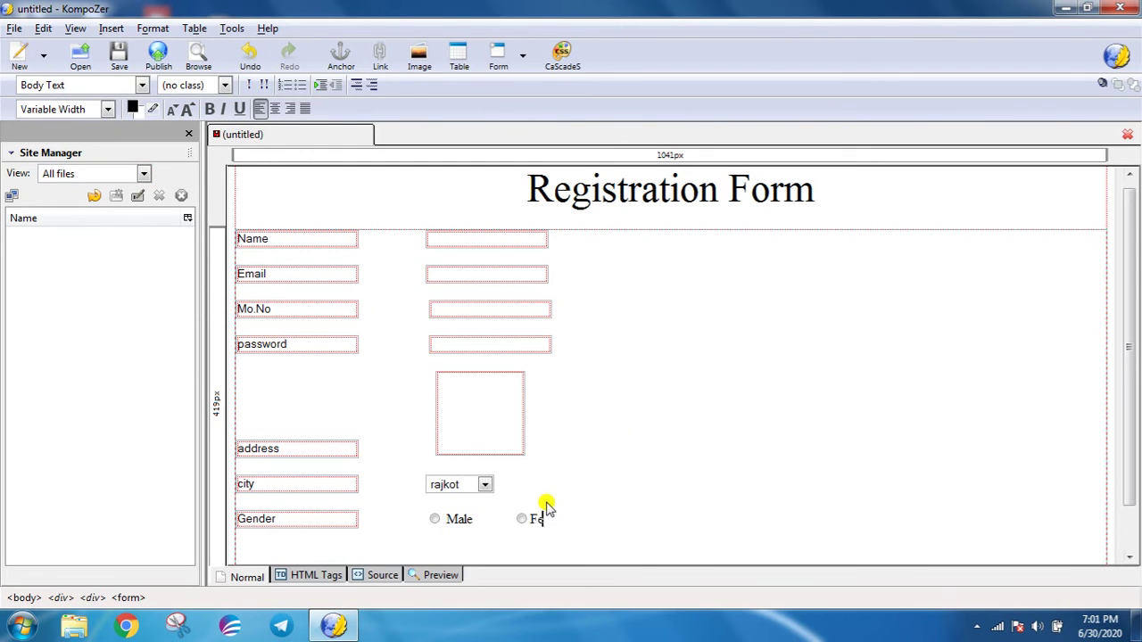
pyautogui.write('male')
pyautogui.press('Return')
pyautogui.press('Return')
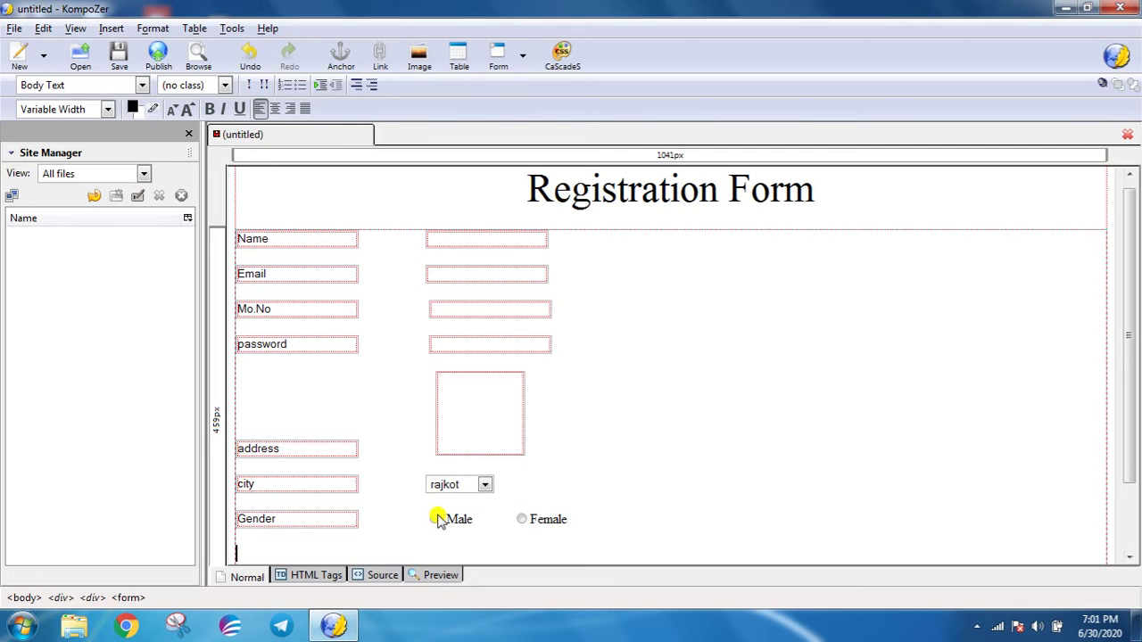
# - Insert a Hobby text field on the new line and add spacing after it
pyautogui.scroll(-2, 437, 512)
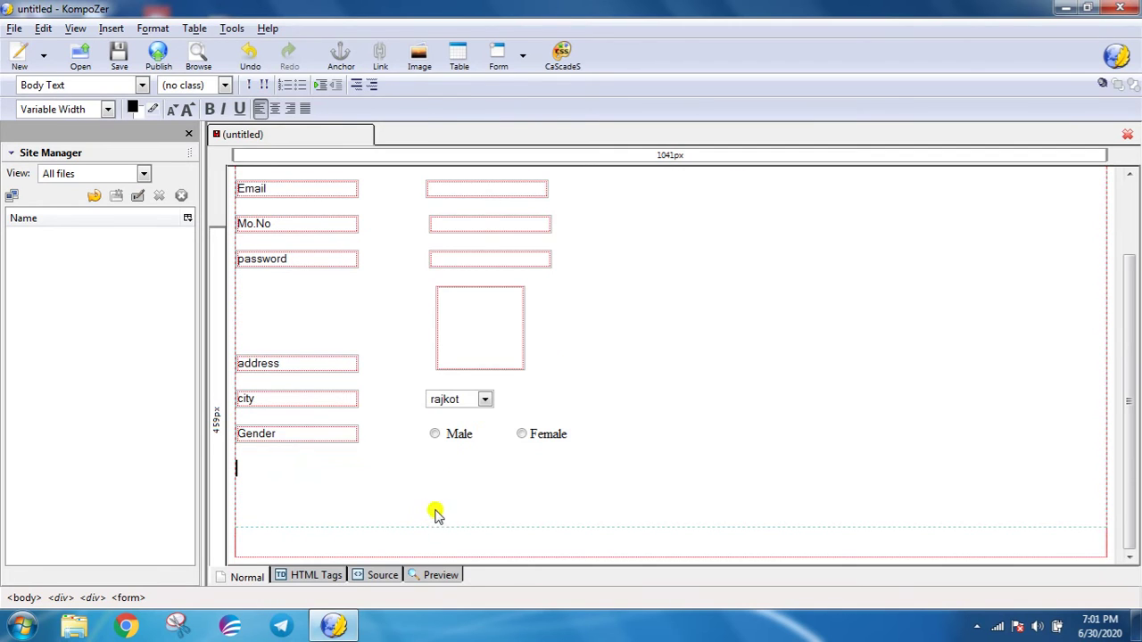
pyautogui.click(112, 31)
pyautogui.moveTo(122, 78)
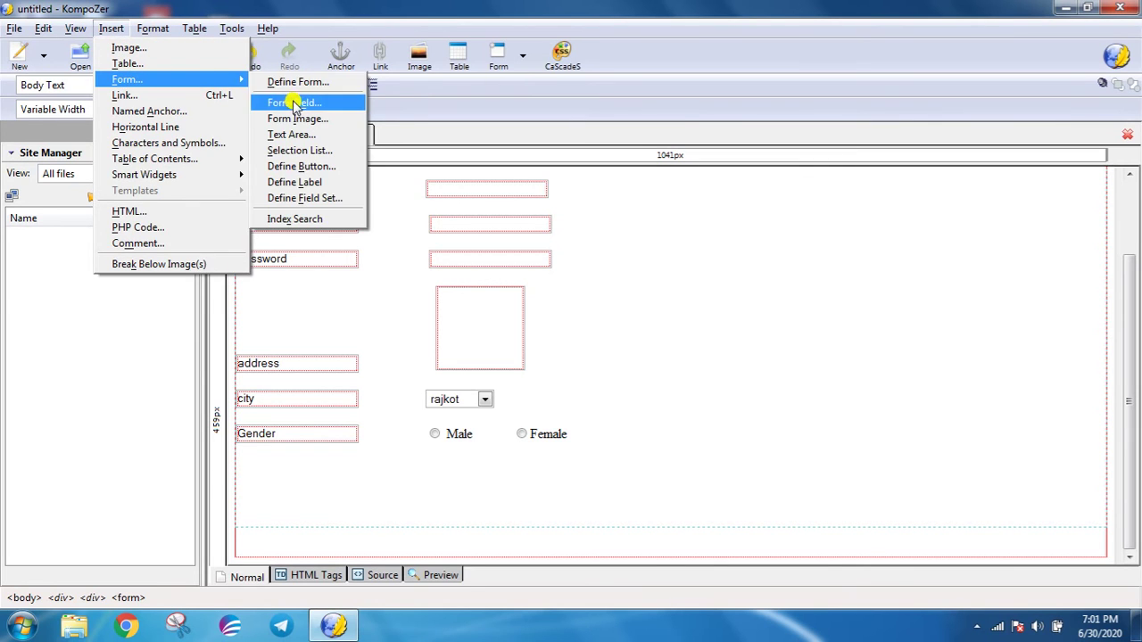
pyautogui.click(295, 105)
pyautogui.click(123, 138)
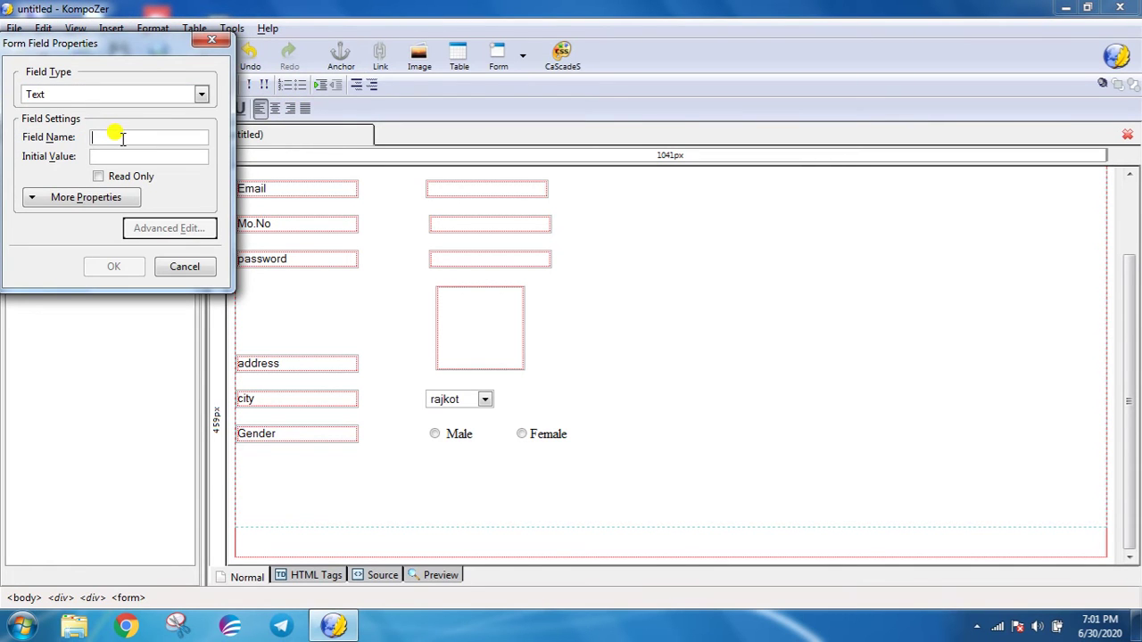
pyautogui.write('Hobby')
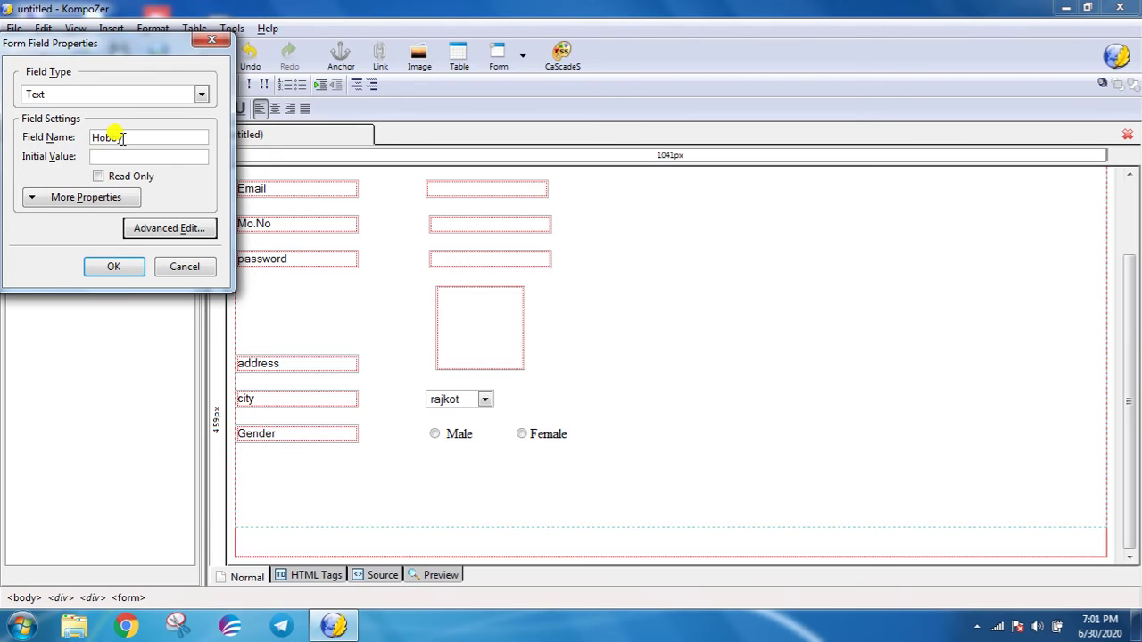
pyautogui.write('Hobby')
pyautogui.press('Return')
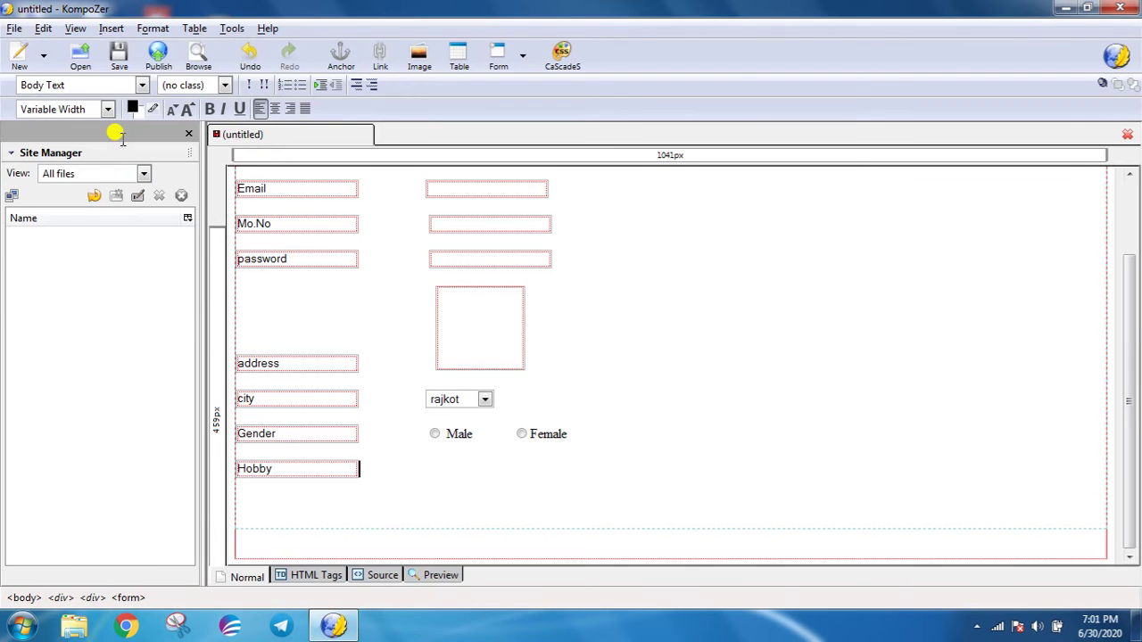
pyautogui.press('Tab')
pyautogui.press('Tab')
pyautogui.press('Tab')
pyautogui.press('Tab')
pyautogui.press('Tab')
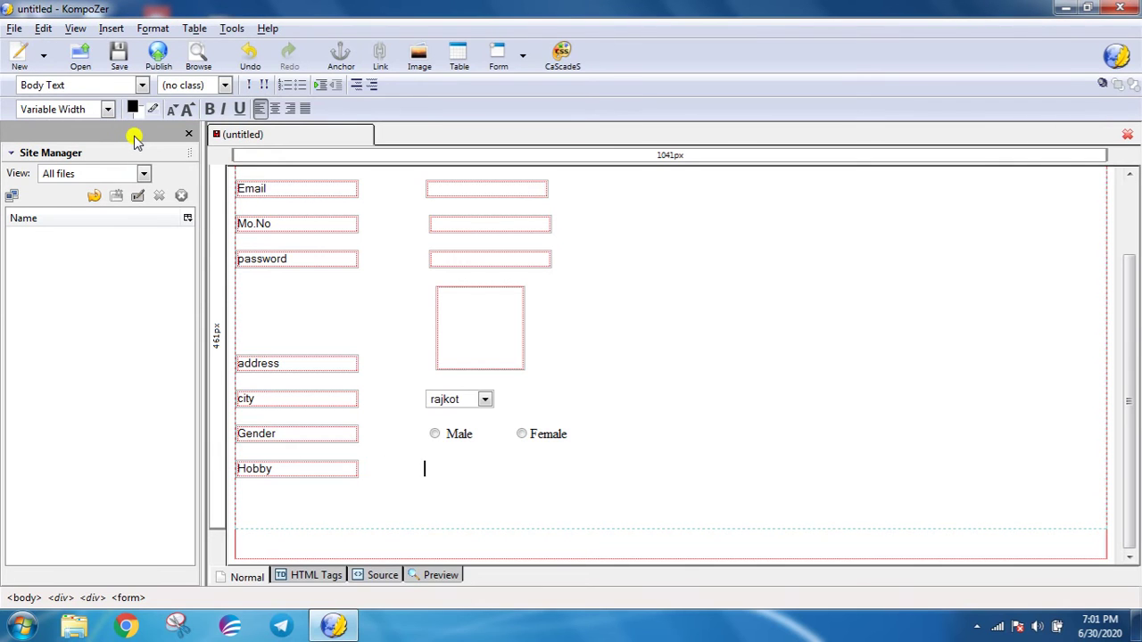
# - Add a checkbox labelled cricket beside Hobby and leave space after it
pyautogui.click(107, 31)
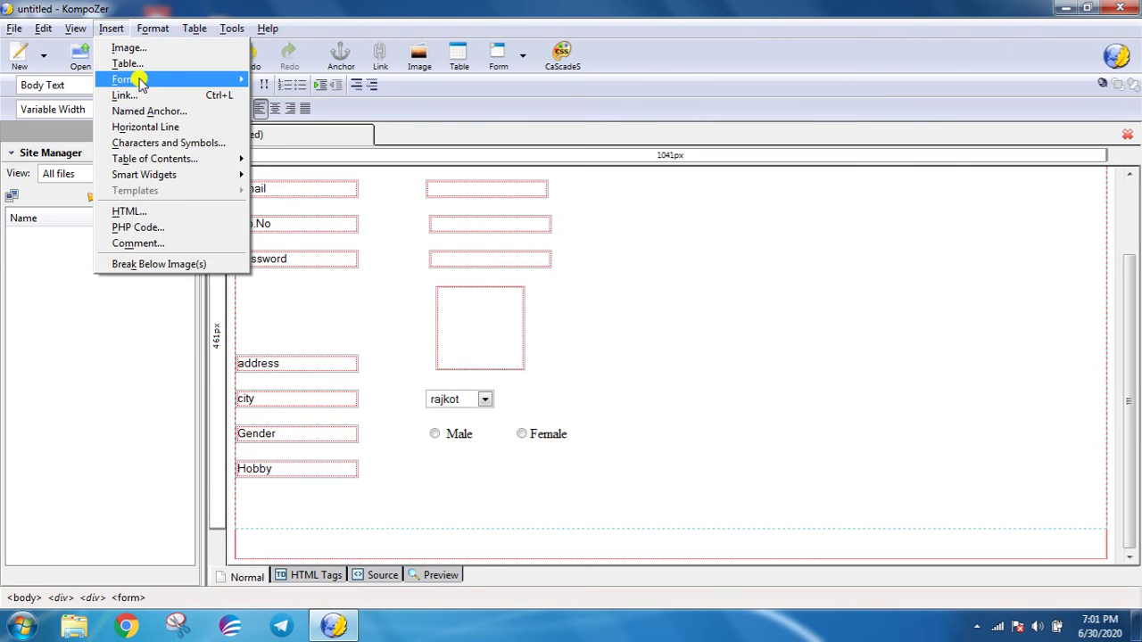
pyautogui.moveTo(223, 84)
pyautogui.click(258, 103)
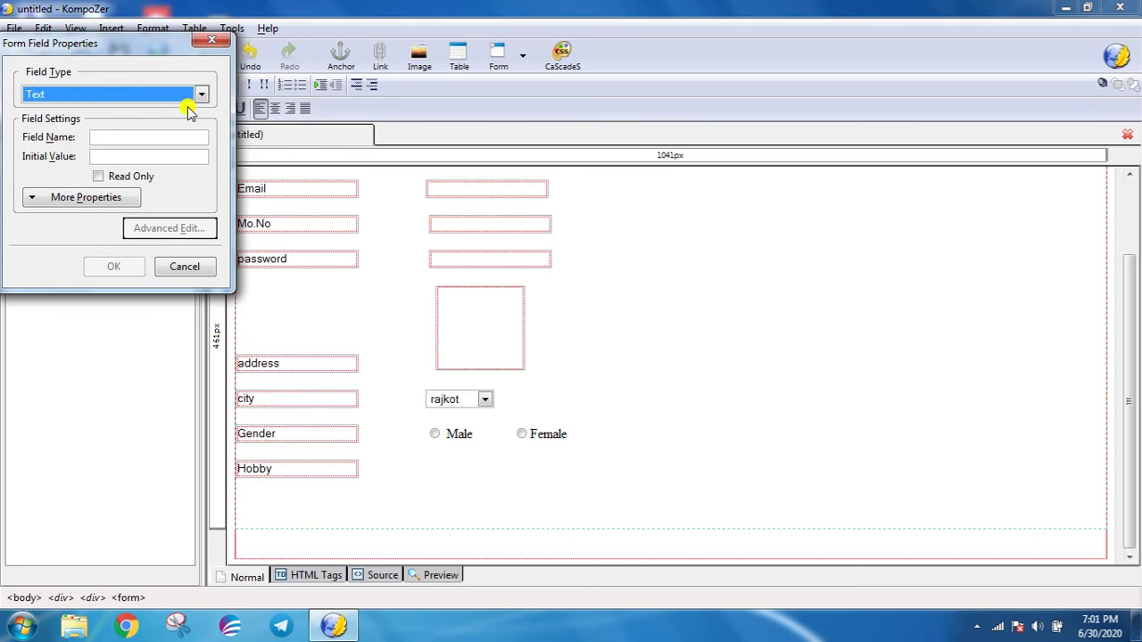
pyautogui.click(200, 95)
pyautogui.click(81, 146)
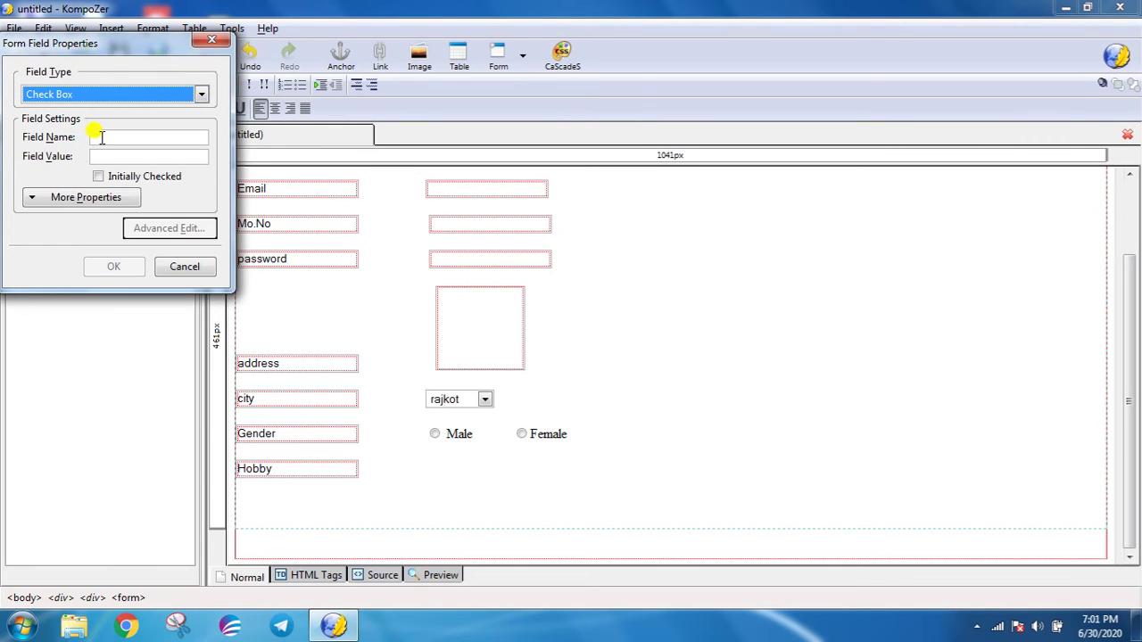
pyautogui.click(101, 135)
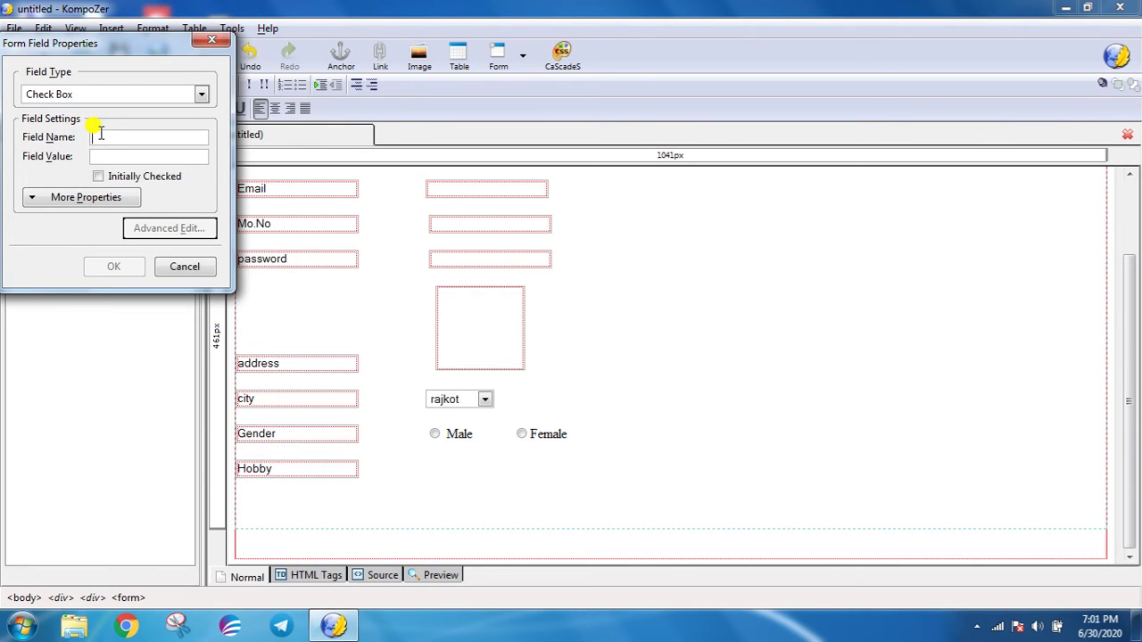
pyautogui.write('cricket')
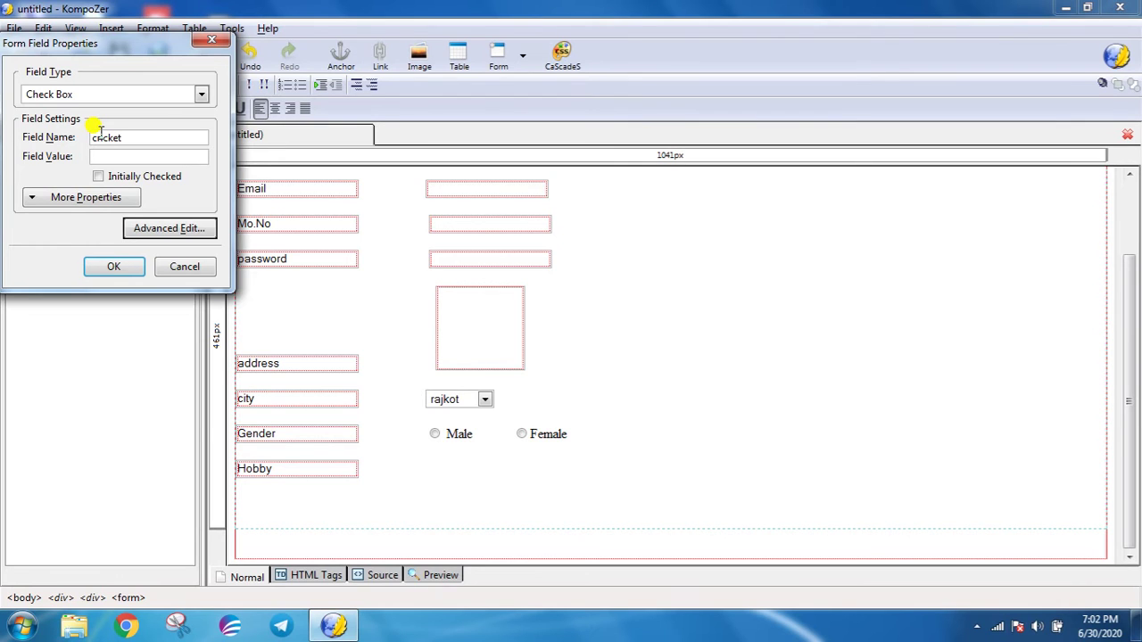
pyautogui.press('Return')
pyautogui.write('cricke')
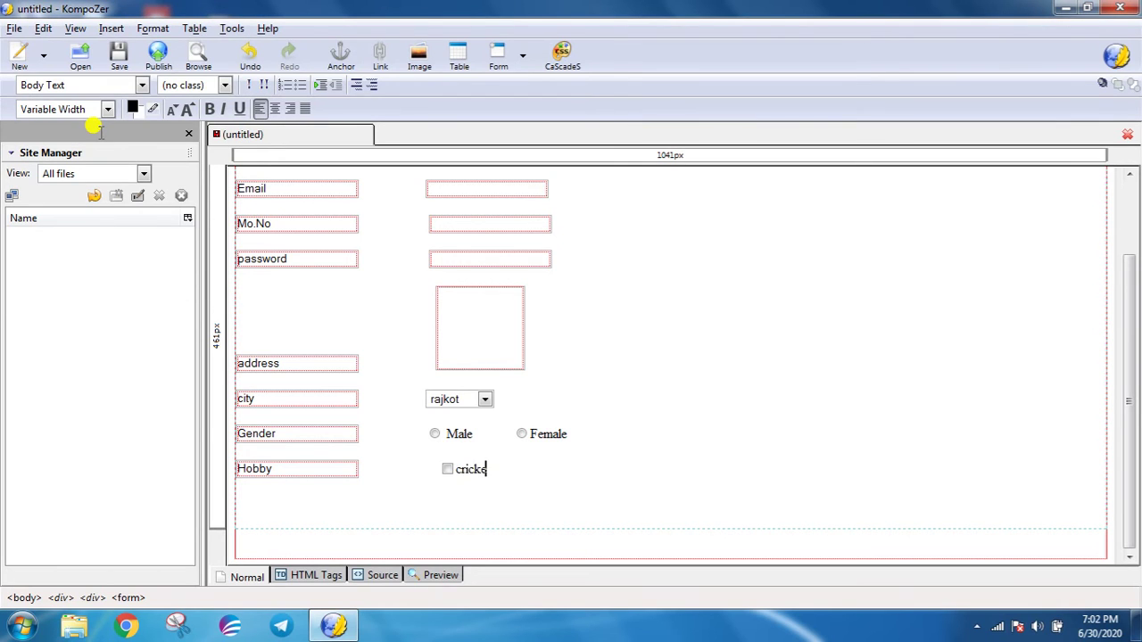
pyautogui.write('t')
pyautogui.press('Return')
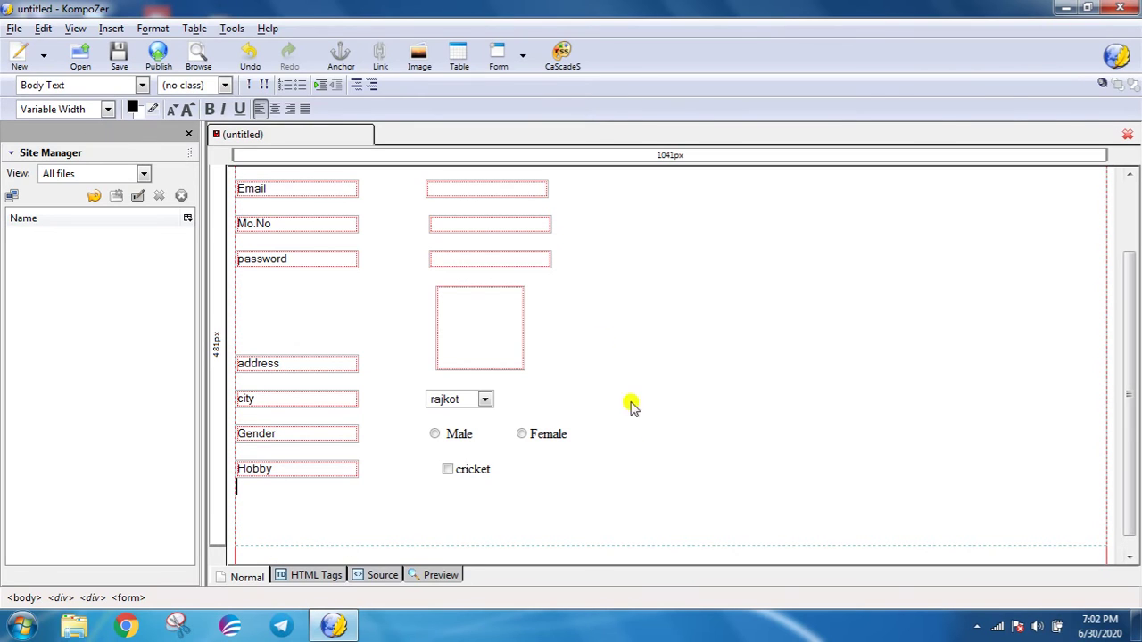
pyautogui.click(505, 472)
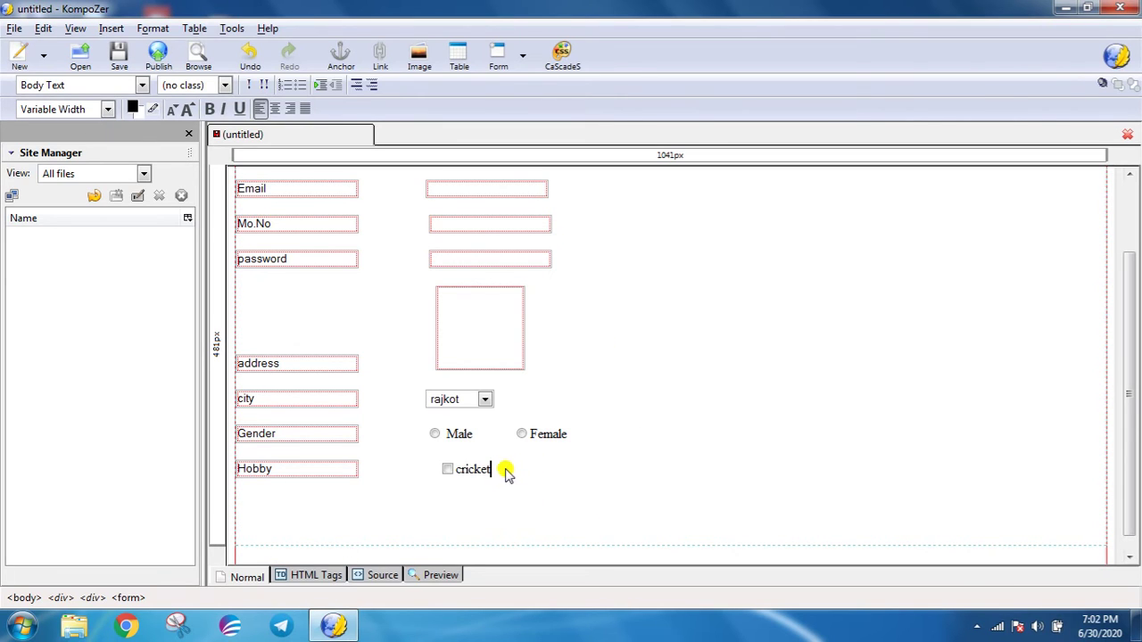
pyautogui.press('Tab')
pyautogui.press('Tab')
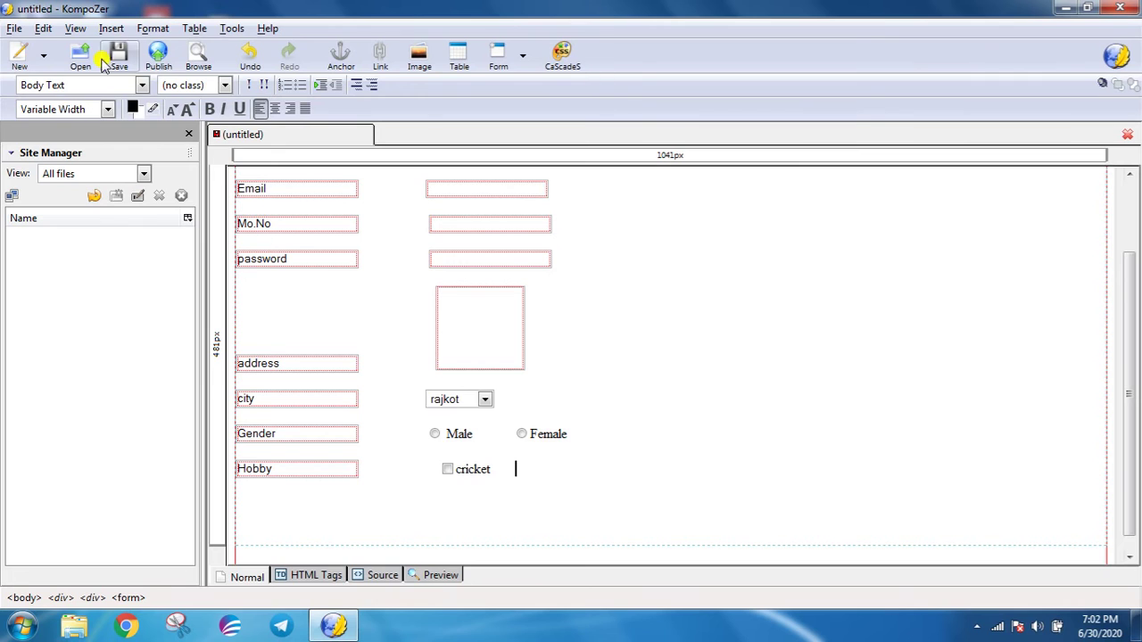
# - Insert a checkbox named 'playing game' after cricket and type its label
pyautogui.click(111, 28)
pyautogui.moveTo(128, 79)
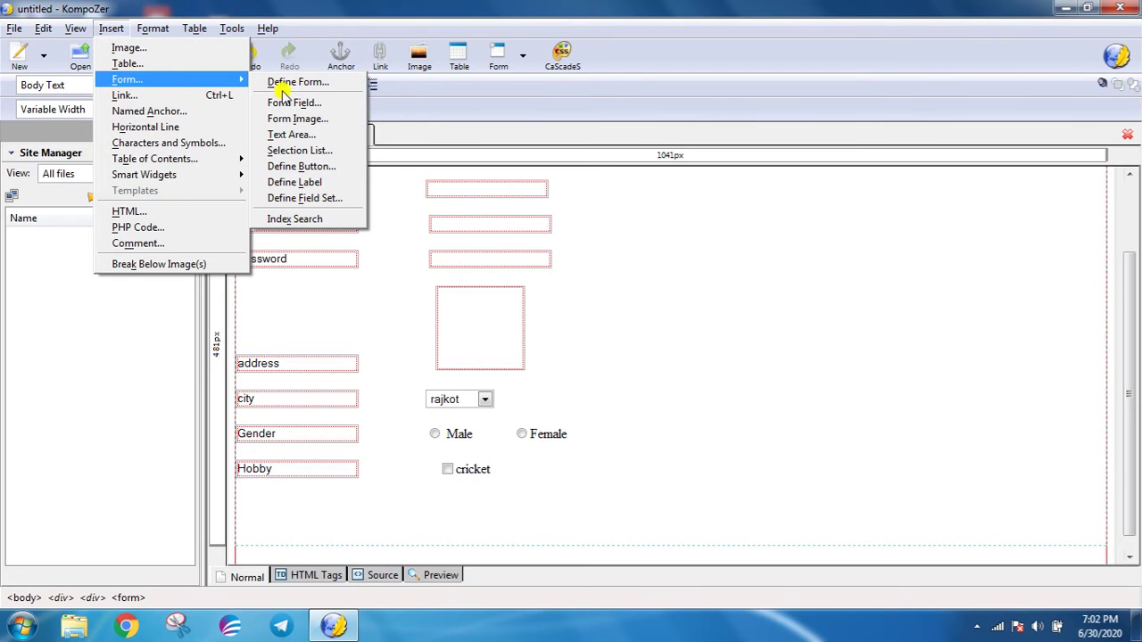
pyautogui.click(283, 102)
pyautogui.click(202, 94)
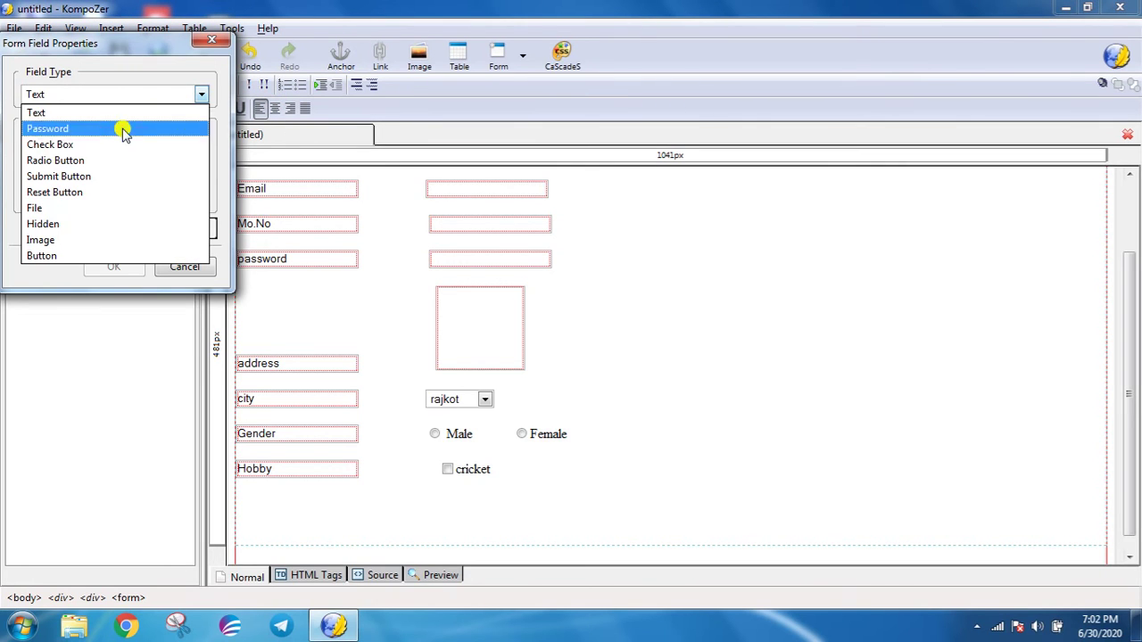
pyautogui.click(94, 145)
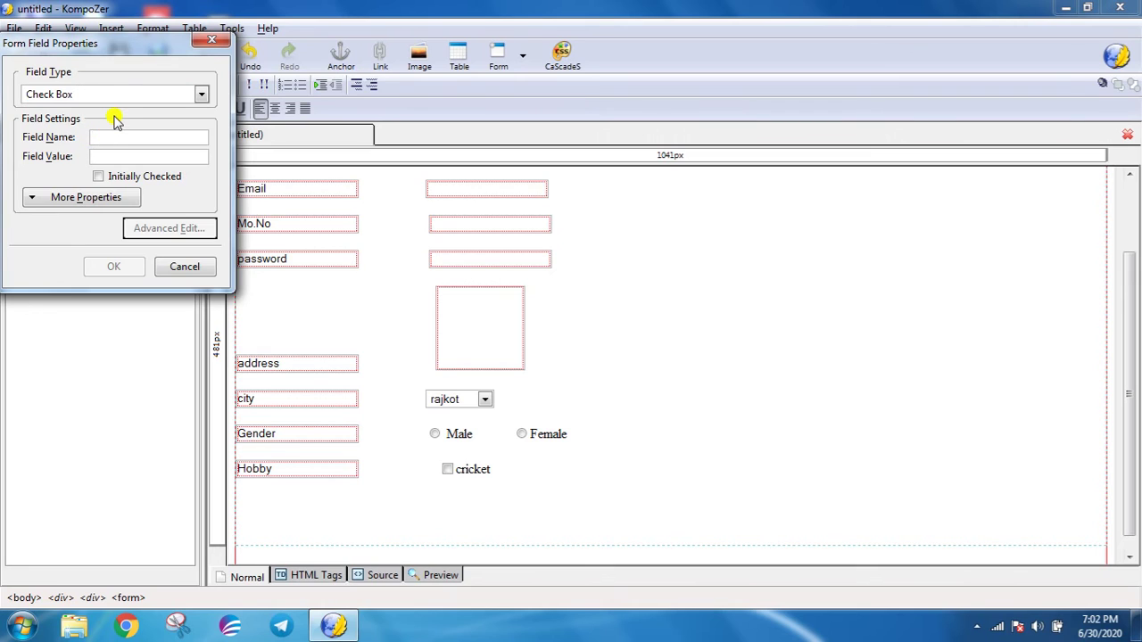
pyautogui.write('Payi')
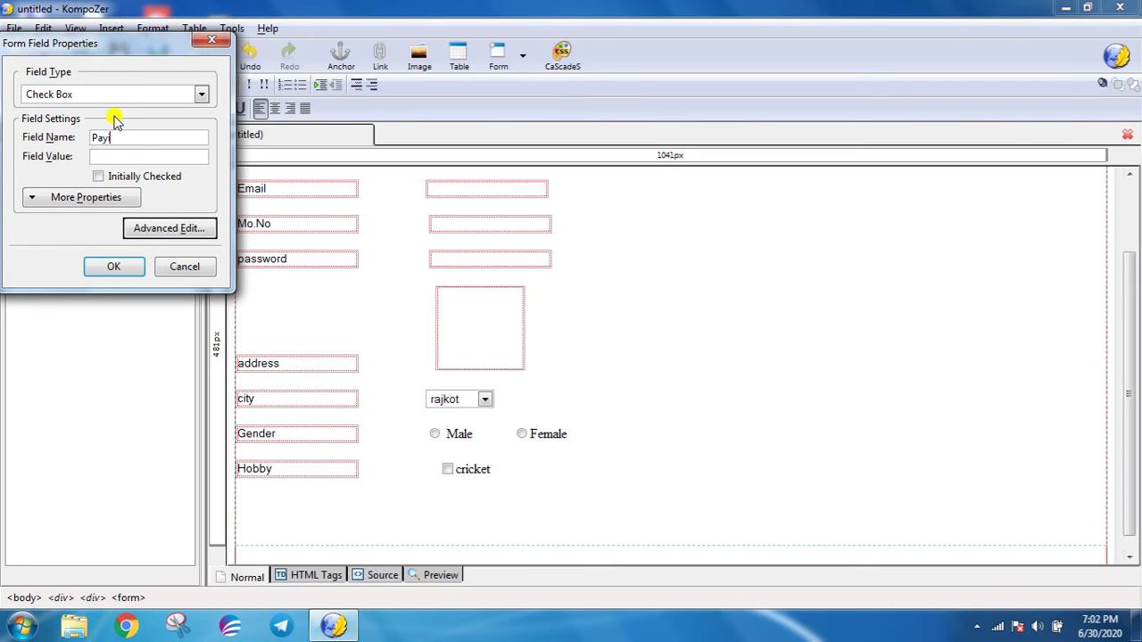
pyautogui.write('ng gam')
pyautogui.write('playing gam')
pyautogui.click(96, 137)
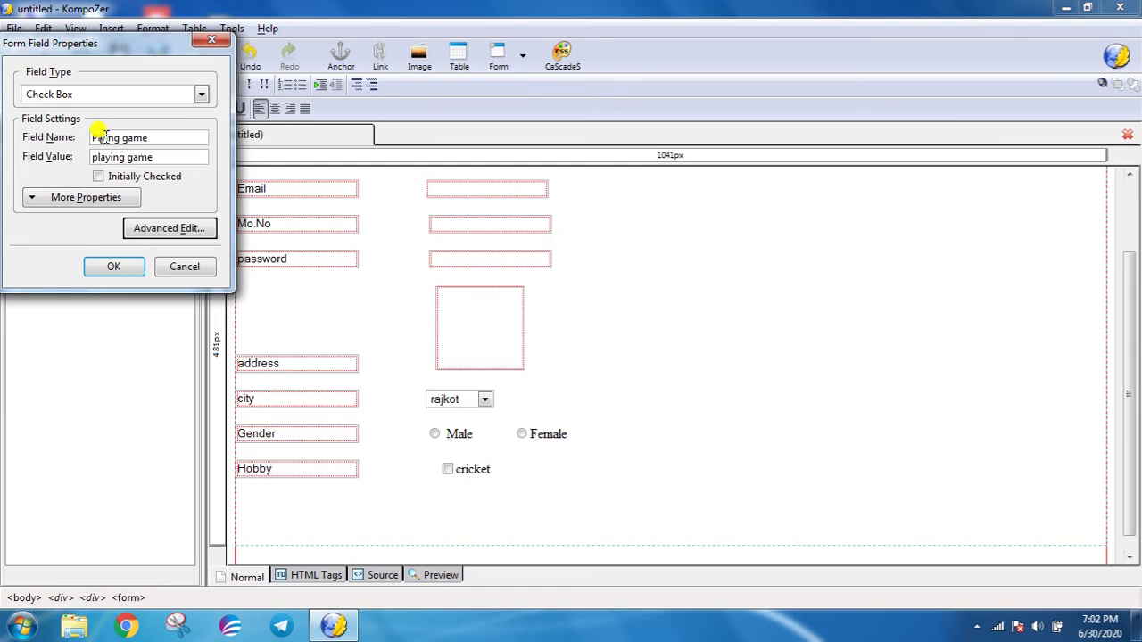
pyautogui.write('l')
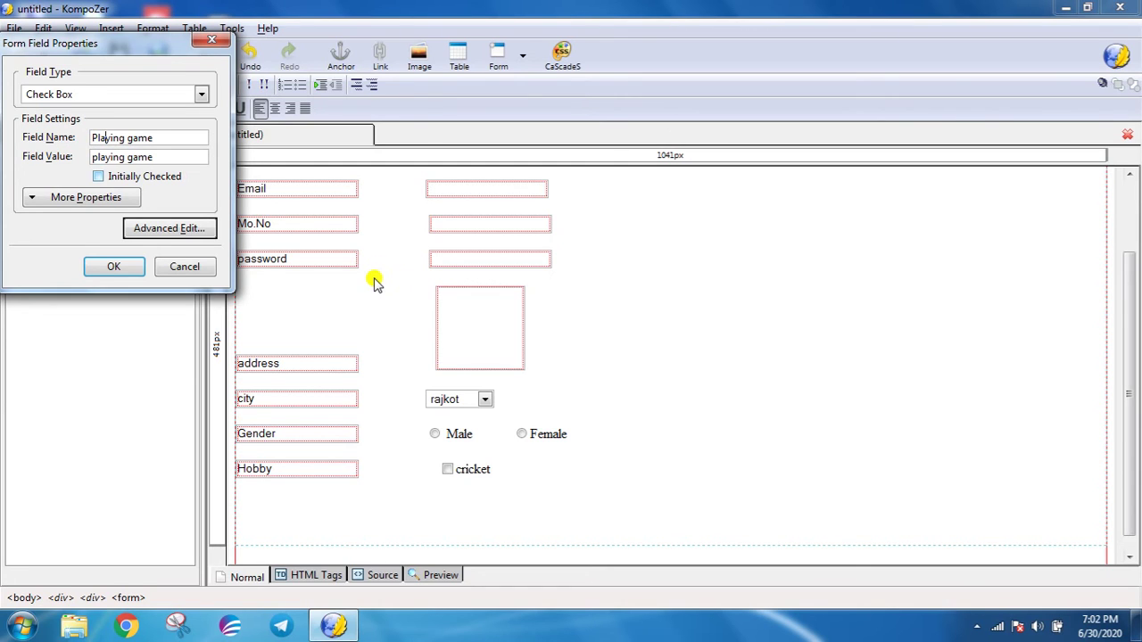
pyautogui.click(108, 269)
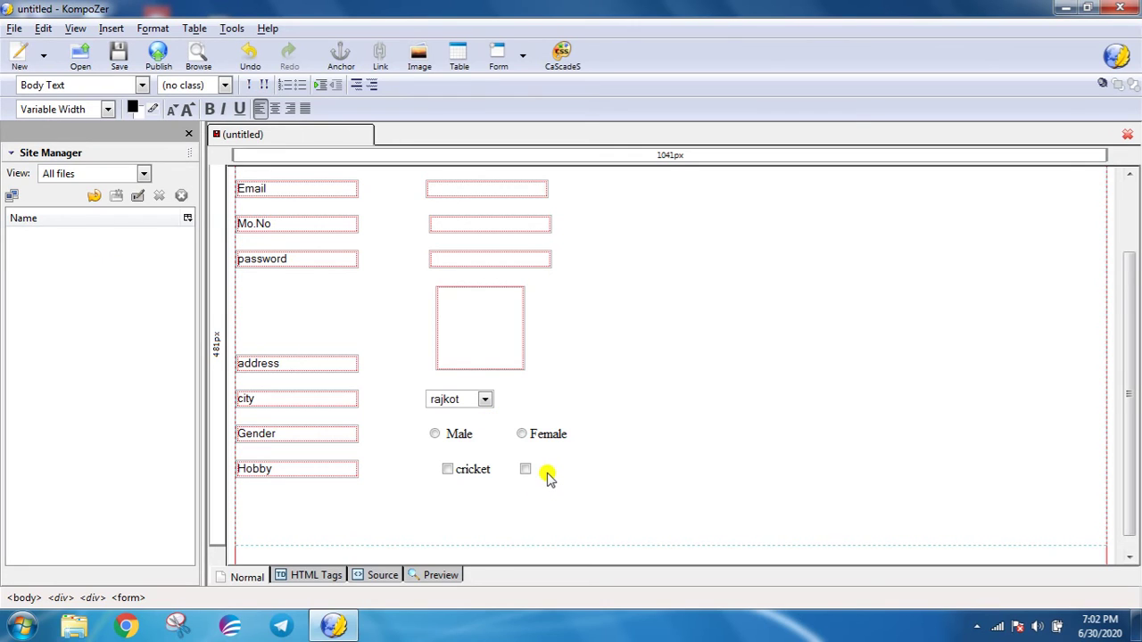
pyautogui.write('F')
pyautogui.write('laying game')
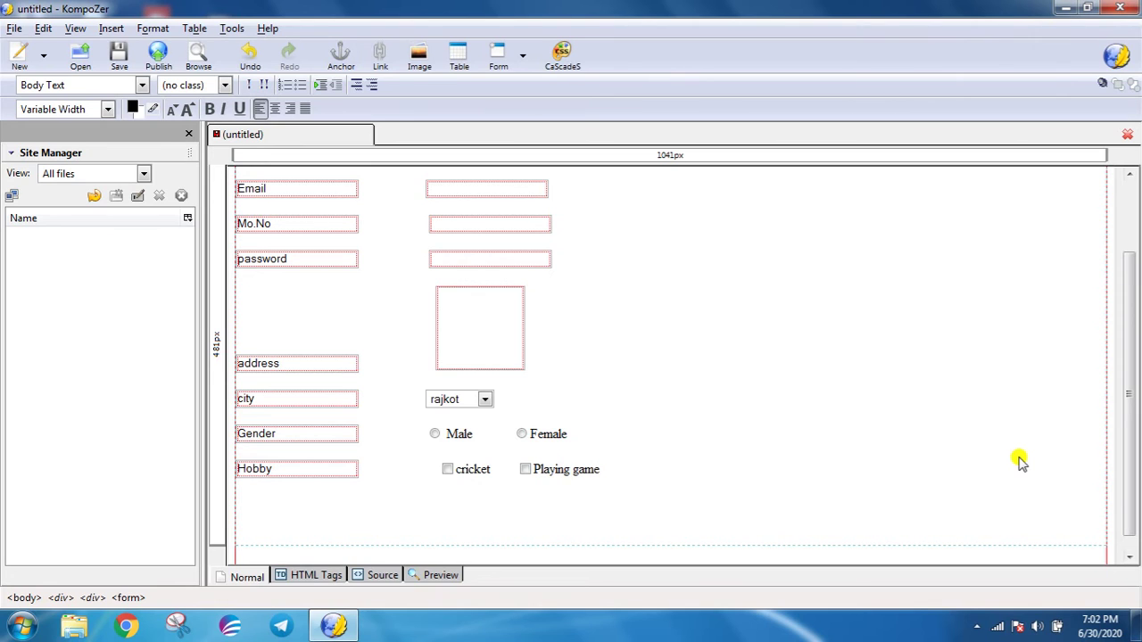
# - Begin inserting another form field for the next hobby
pyautogui.click(112, 28)
pyautogui.moveTo(125, 85)
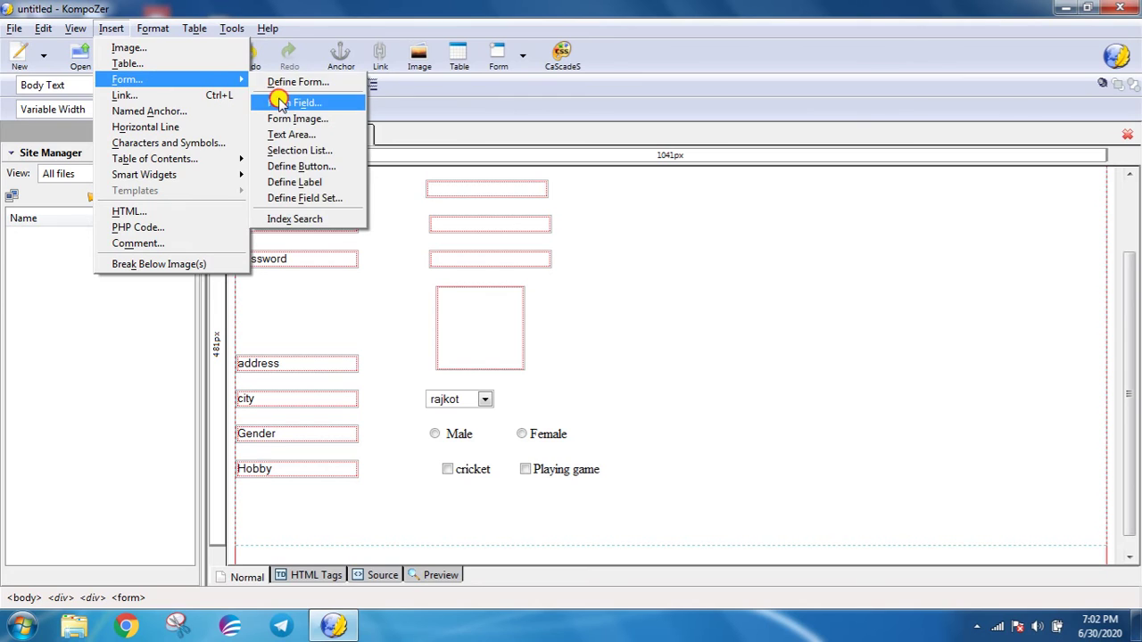
pyautogui.click(298, 102)
# - Add a checkbox named Re labelled Reading after Playing game, then start a new line
pyautogui.click(114, 135)
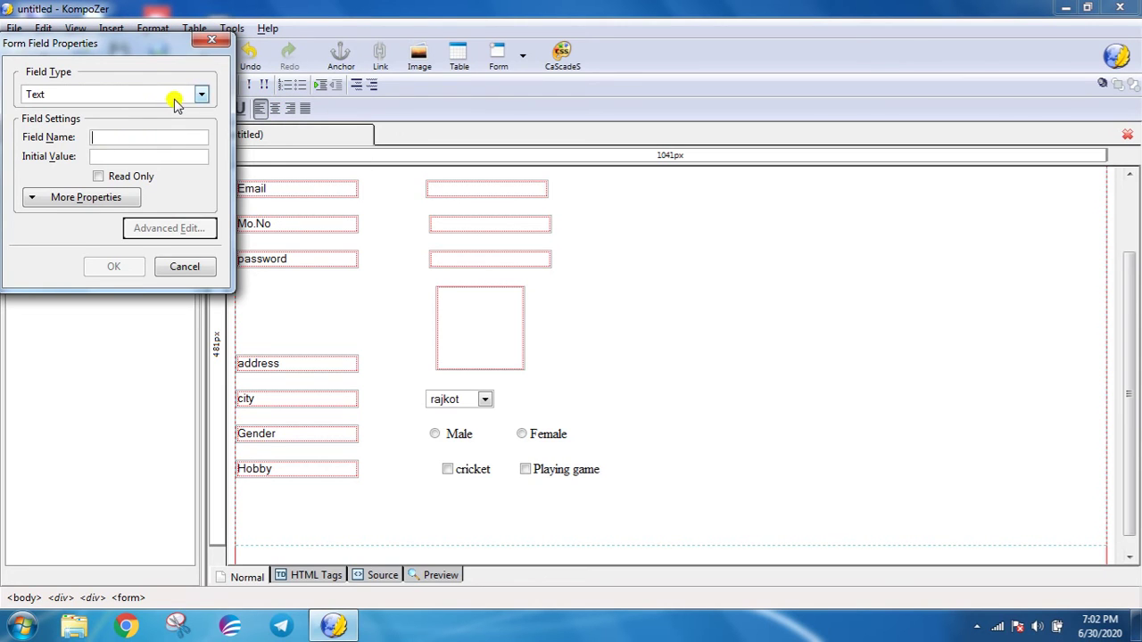
pyautogui.click(201, 95)
pyautogui.click(95, 144)
pyautogui.click(103, 136)
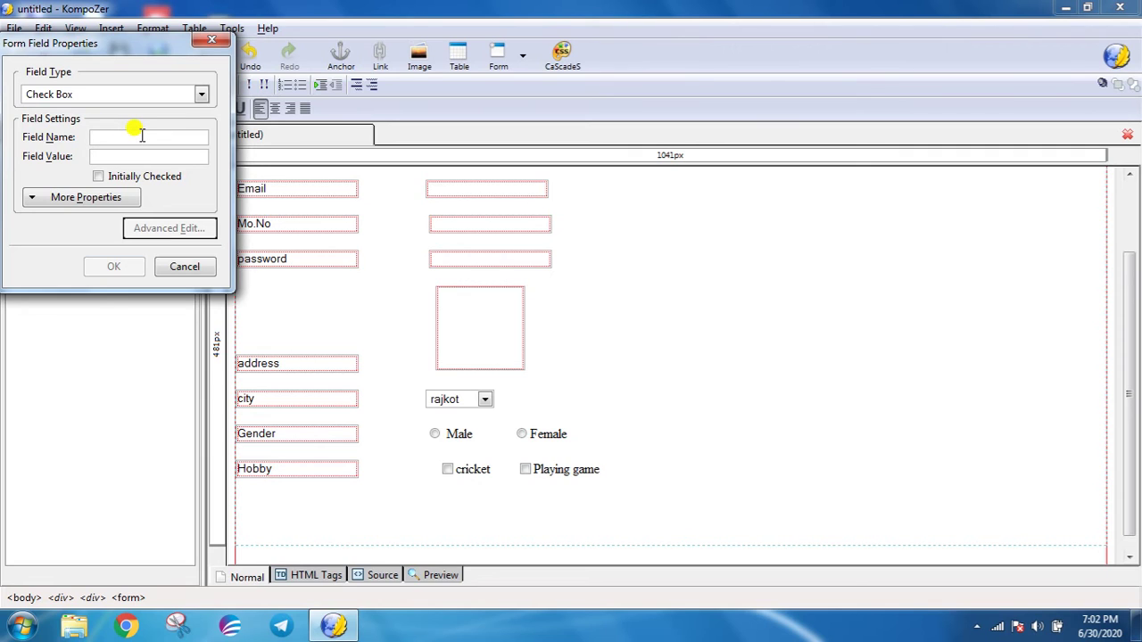
pyautogui.write('Reading')
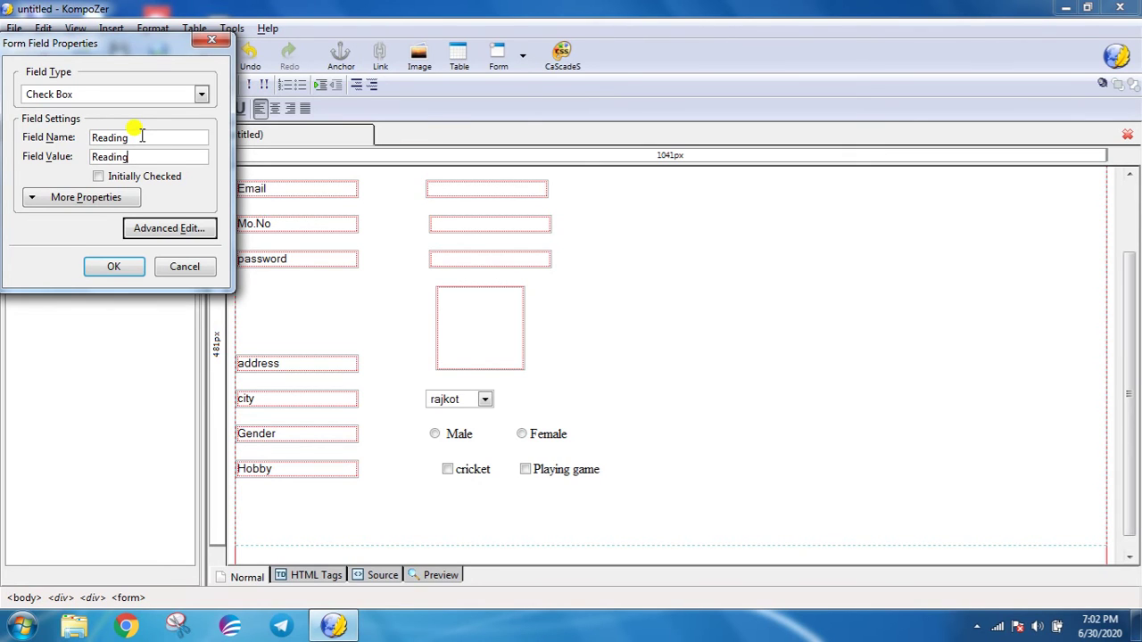
pyautogui.press('Return')
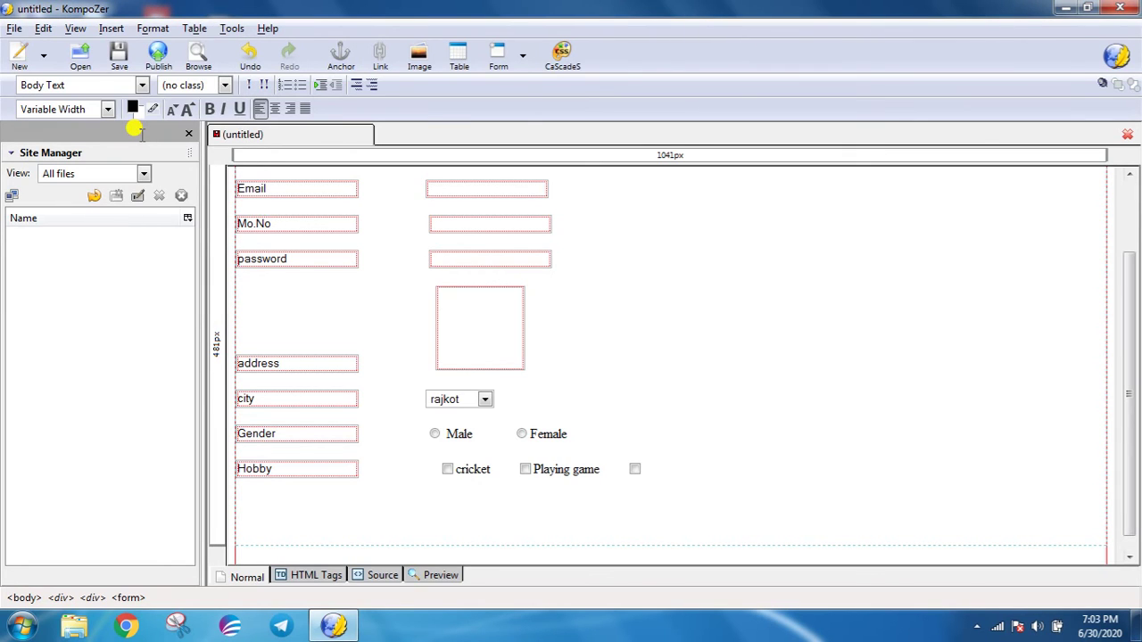
pyautogui.click(676, 465)
pyautogui.write('Read')
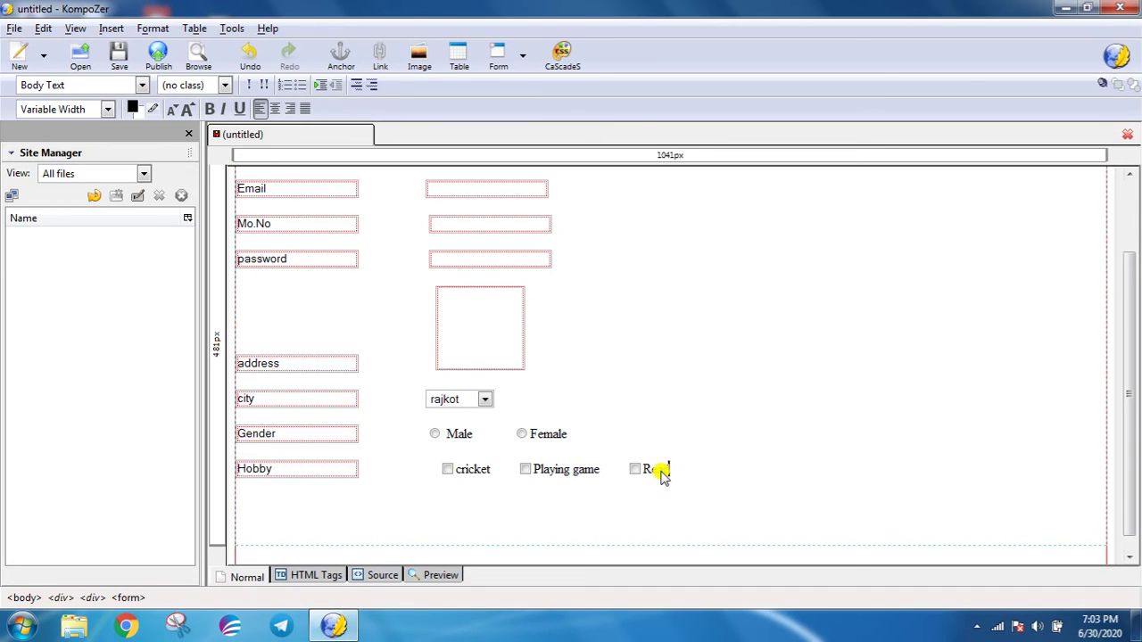
pyautogui.write('ing')
pyautogui.press('Return')
pyautogui.press('Return')
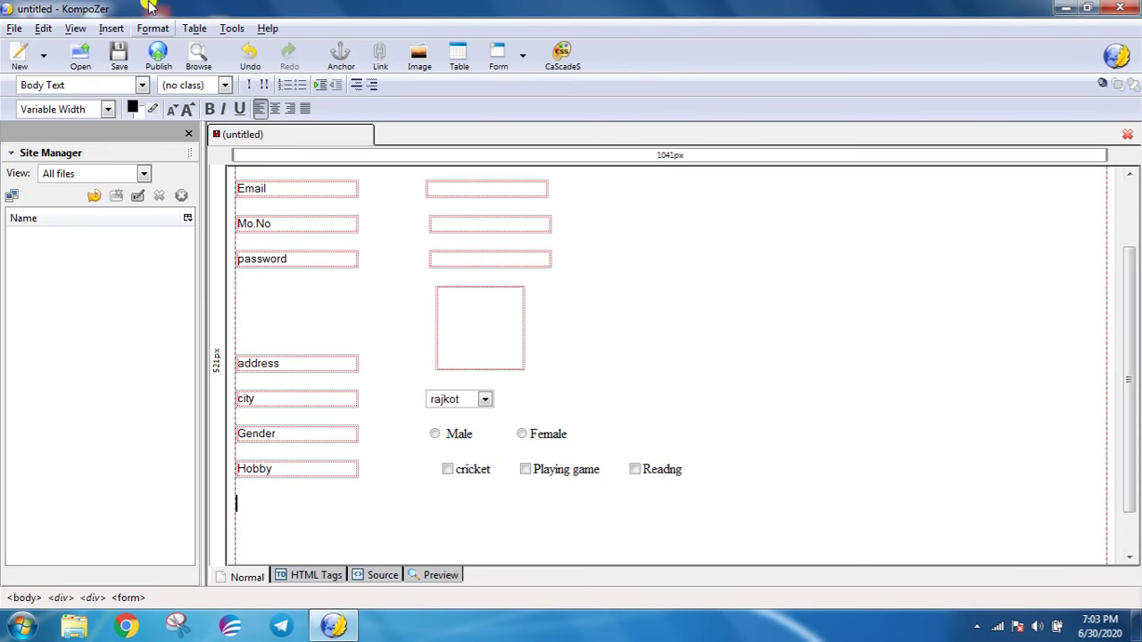
# - Insert a Submit button below the Hobby row
pyautogui.click(119, 32)
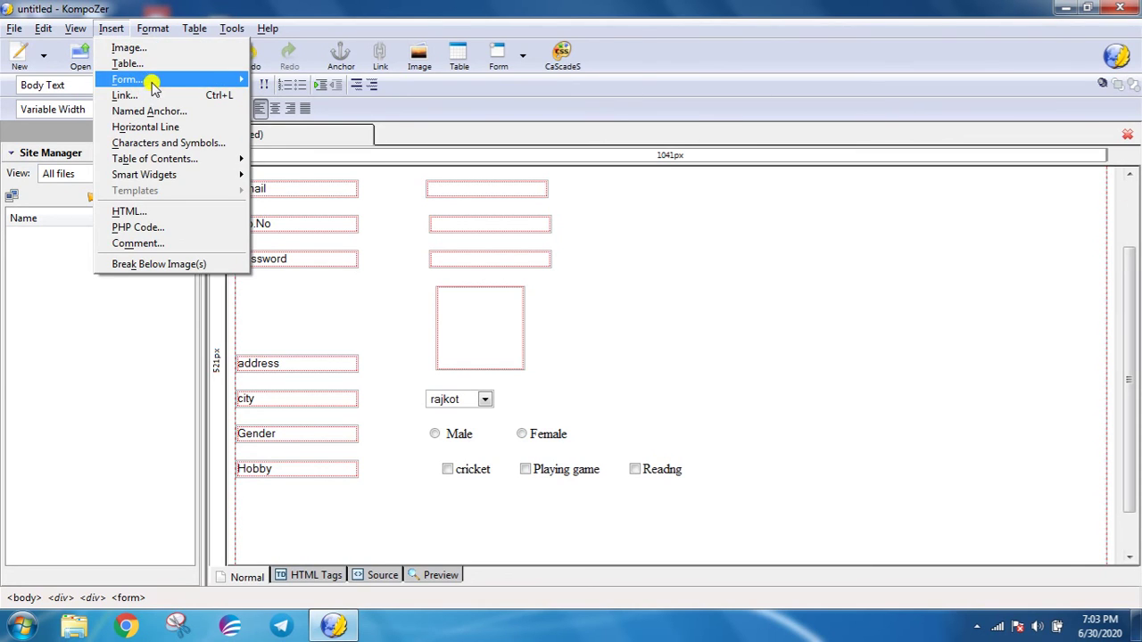
pyautogui.click(329, 100)
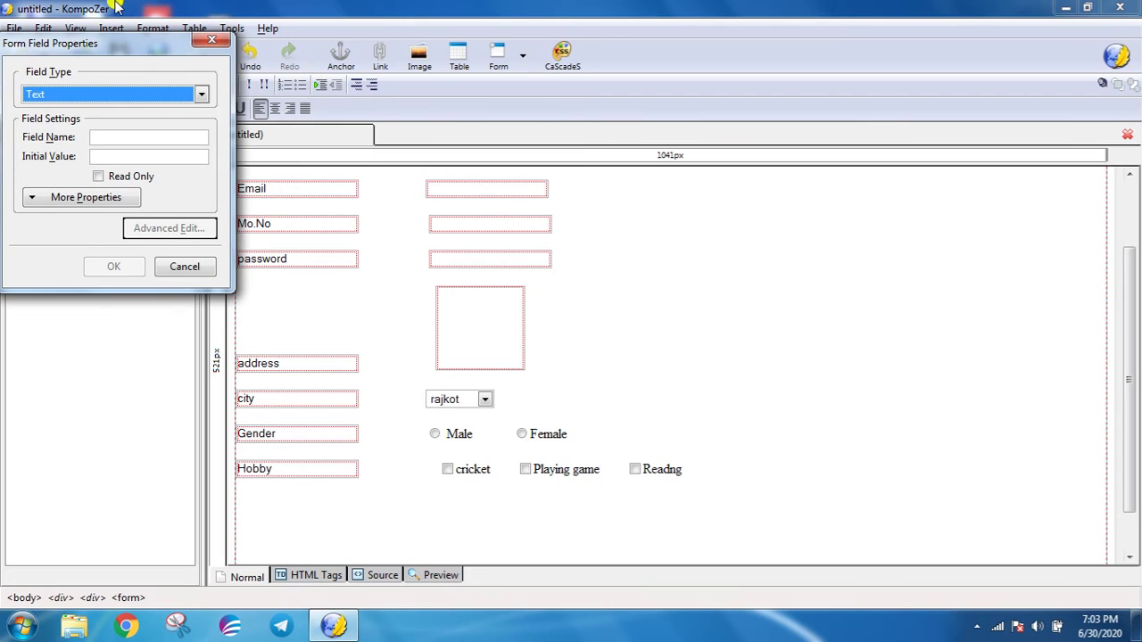
pyautogui.click(201, 94)
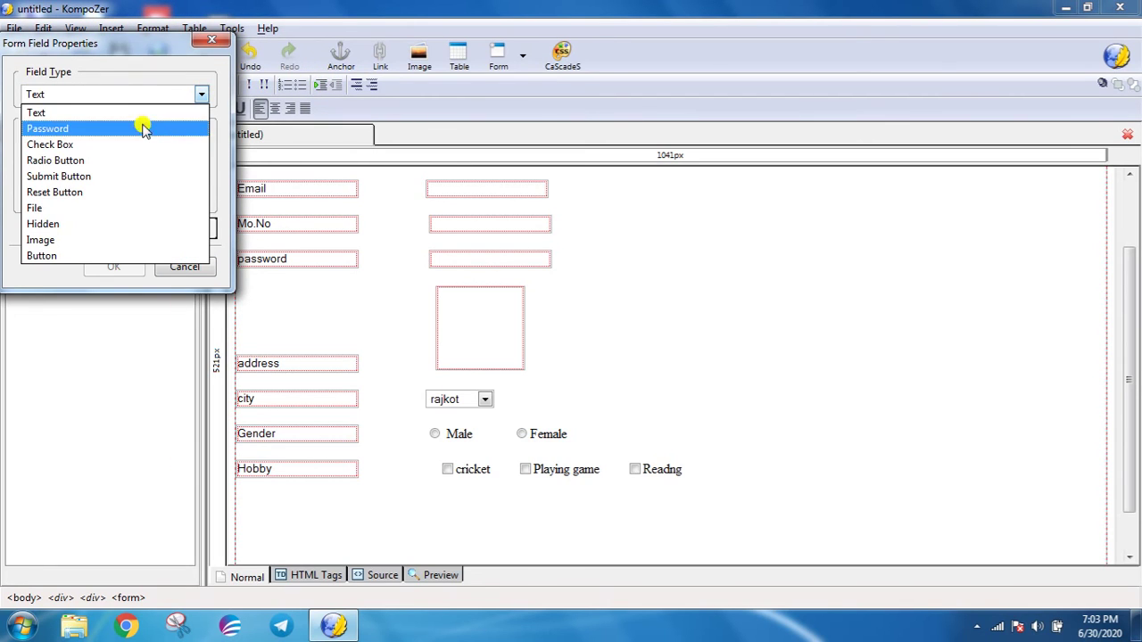
pyautogui.click(111, 177)
pyautogui.click(128, 138)
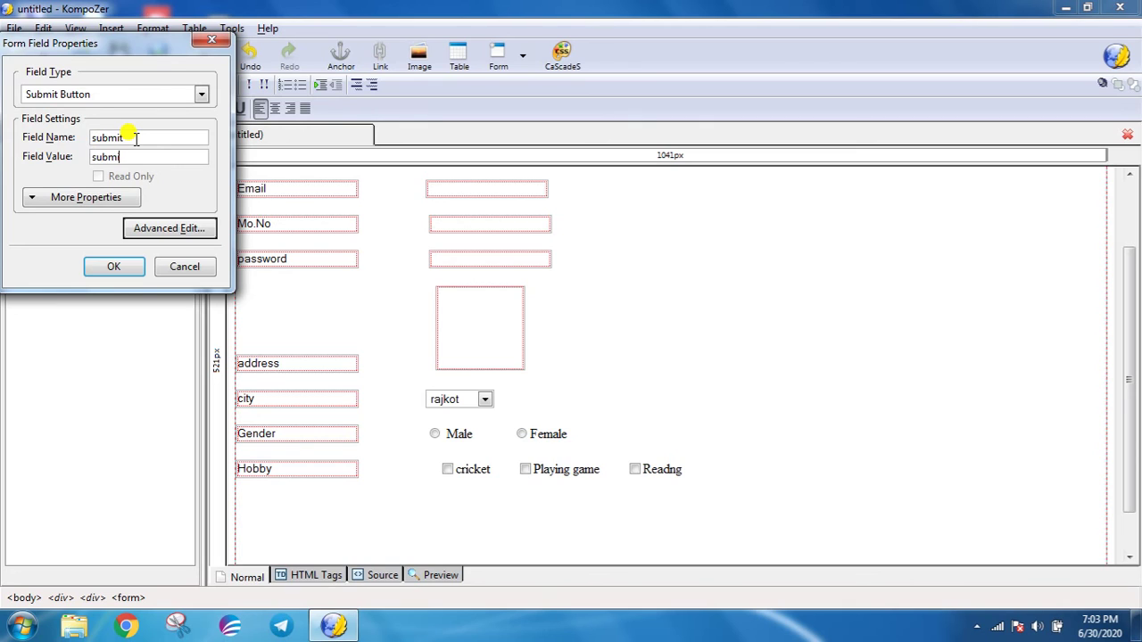
pyautogui.press('Return')
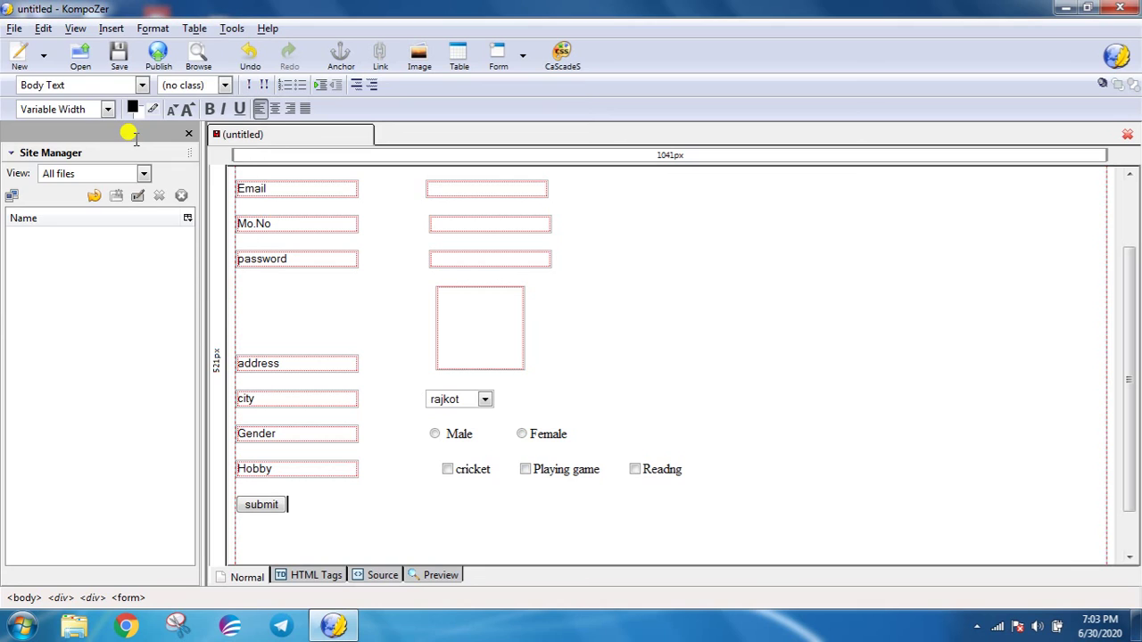
# - Insert a Reset button next to the submit button
pyautogui.click(111, 27)
pyautogui.moveTo(127, 80)
pyautogui.click(308, 104)
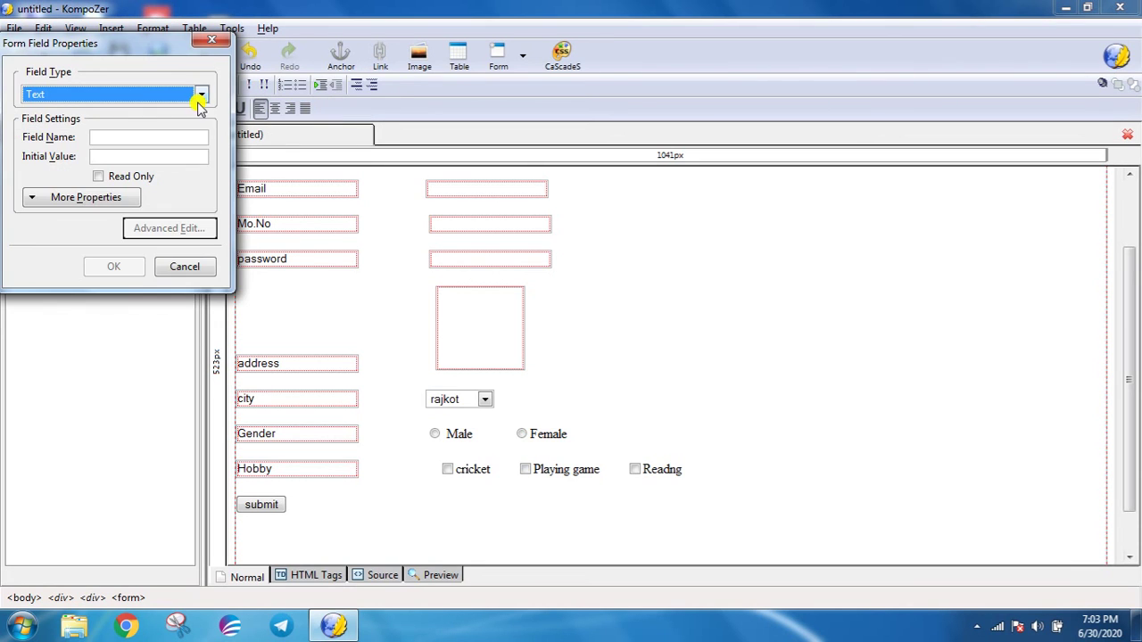
pyautogui.click(201, 94)
pyautogui.click(107, 192)
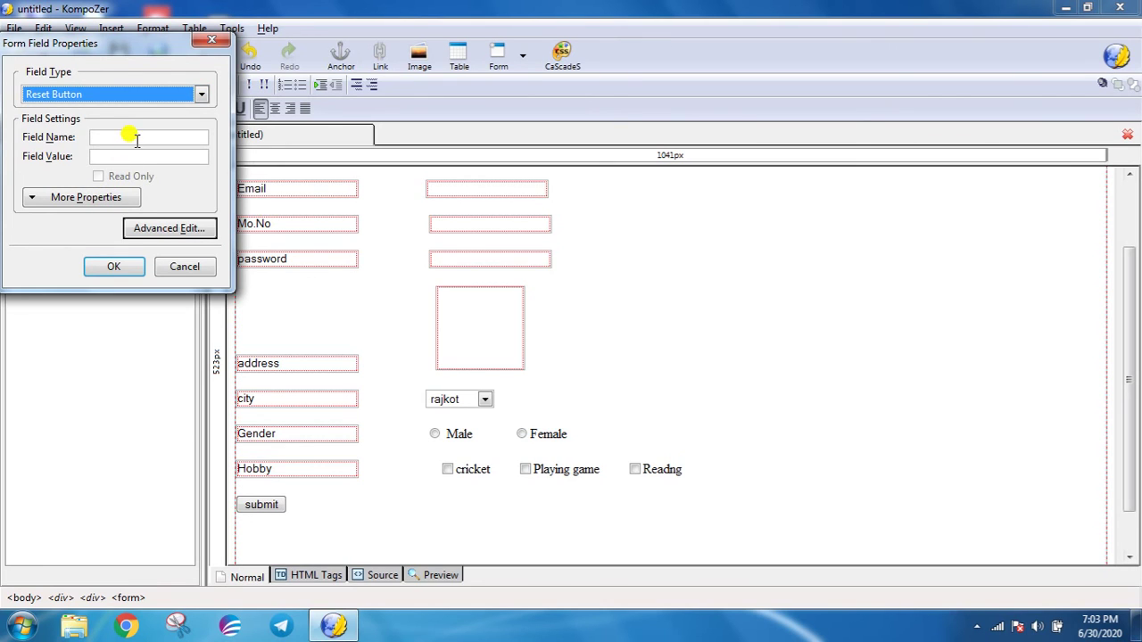
pyautogui.click(135, 138)
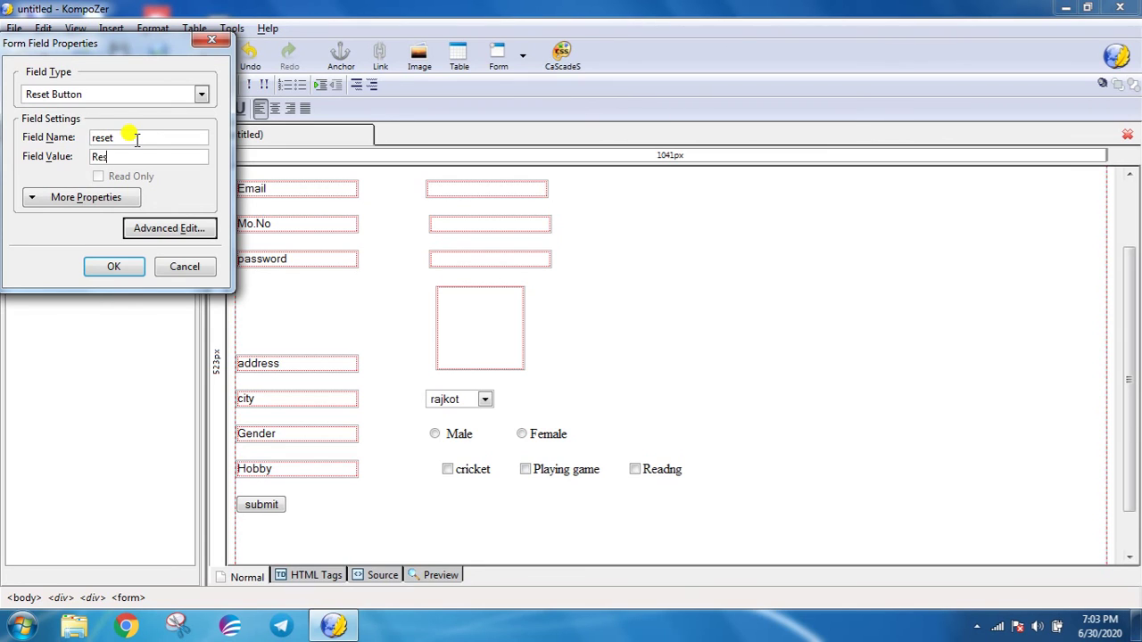
pyautogui.press('Return')
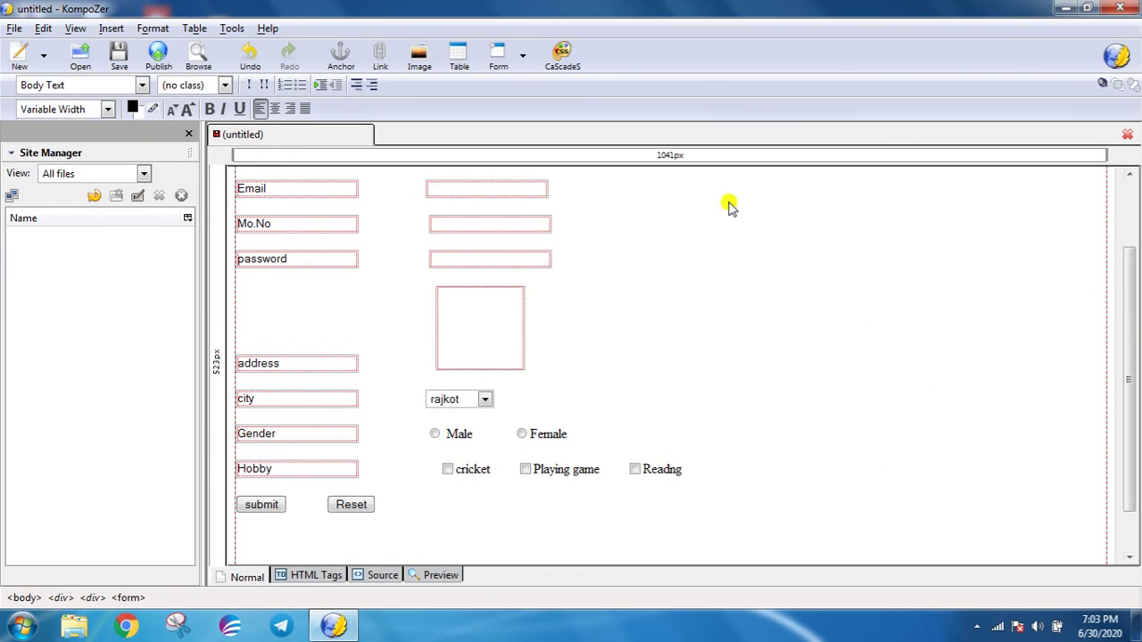
# - Set a custom page background colour of light cyan #66FFFF in Page Colors and Background
pyautogui.click(159, 31)
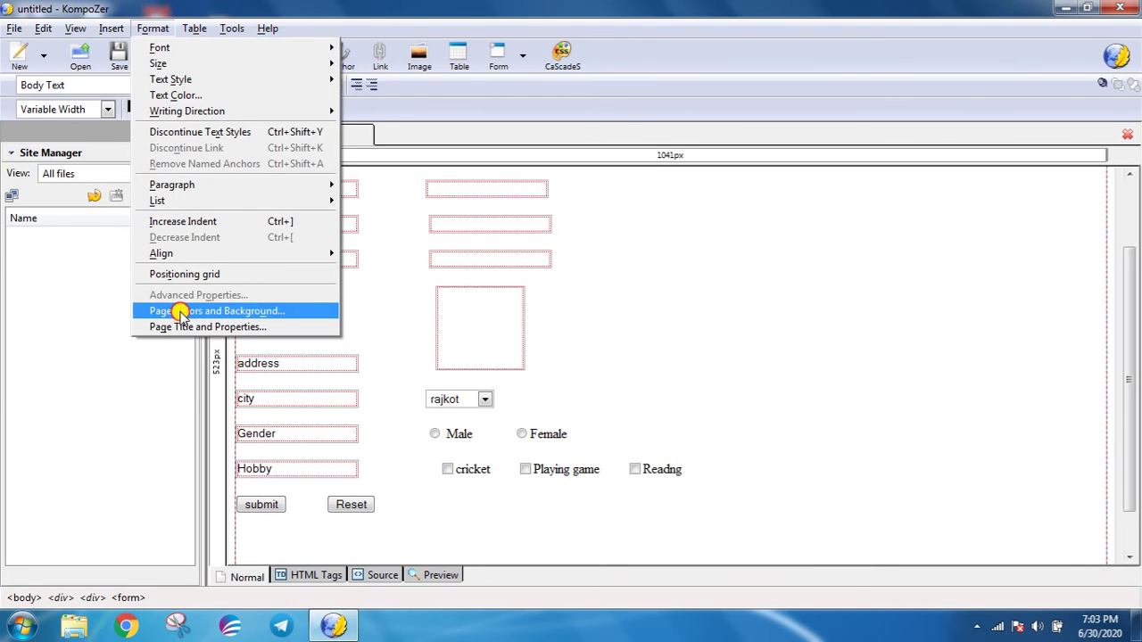
pyautogui.click(181, 311)
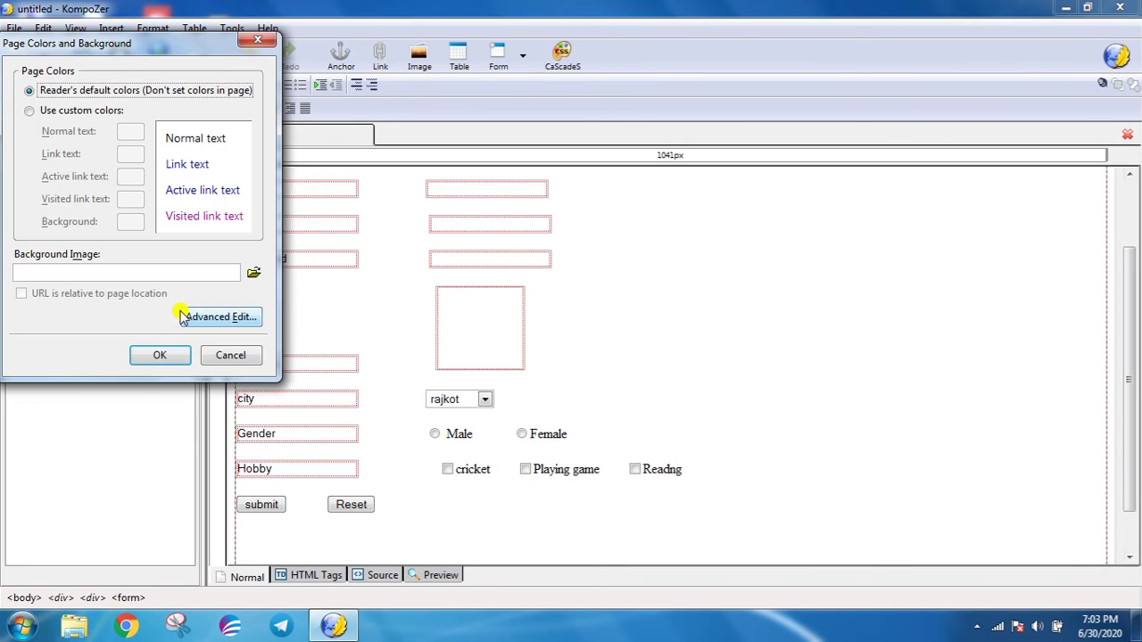
pyautogui.click(29, 110)
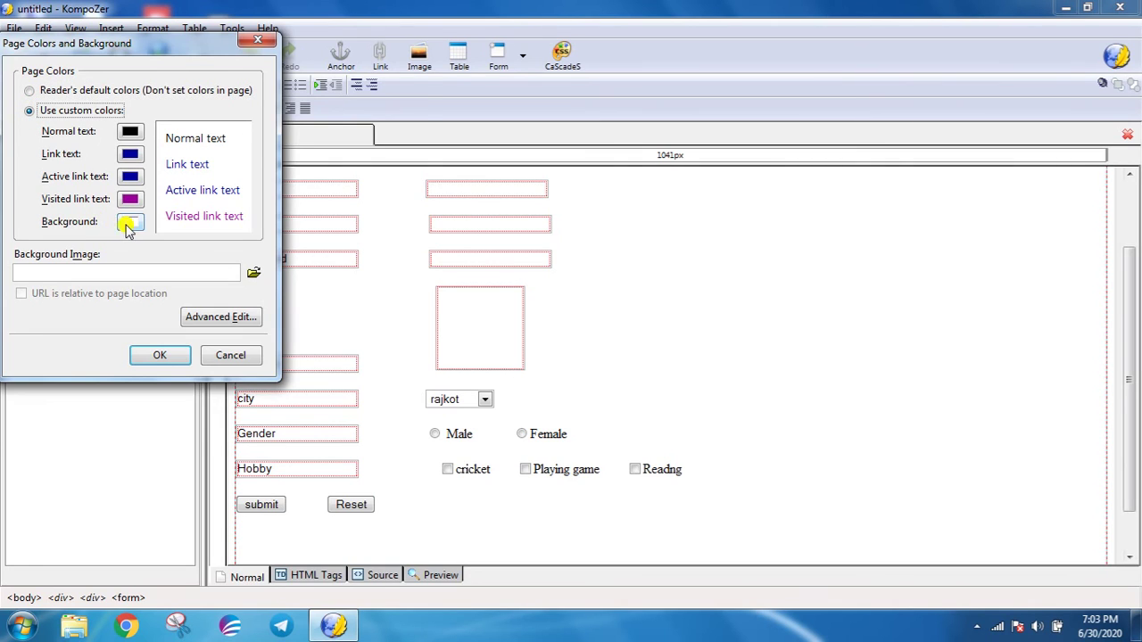
pyautogui.click(129, 222)
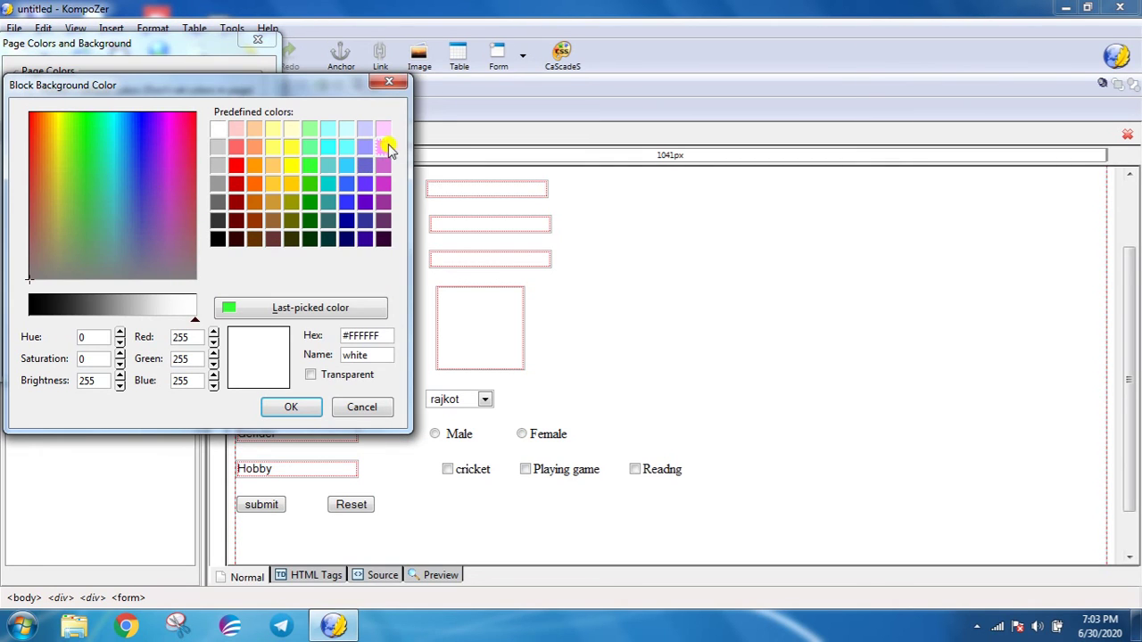
pyautogui.click(346, 146)
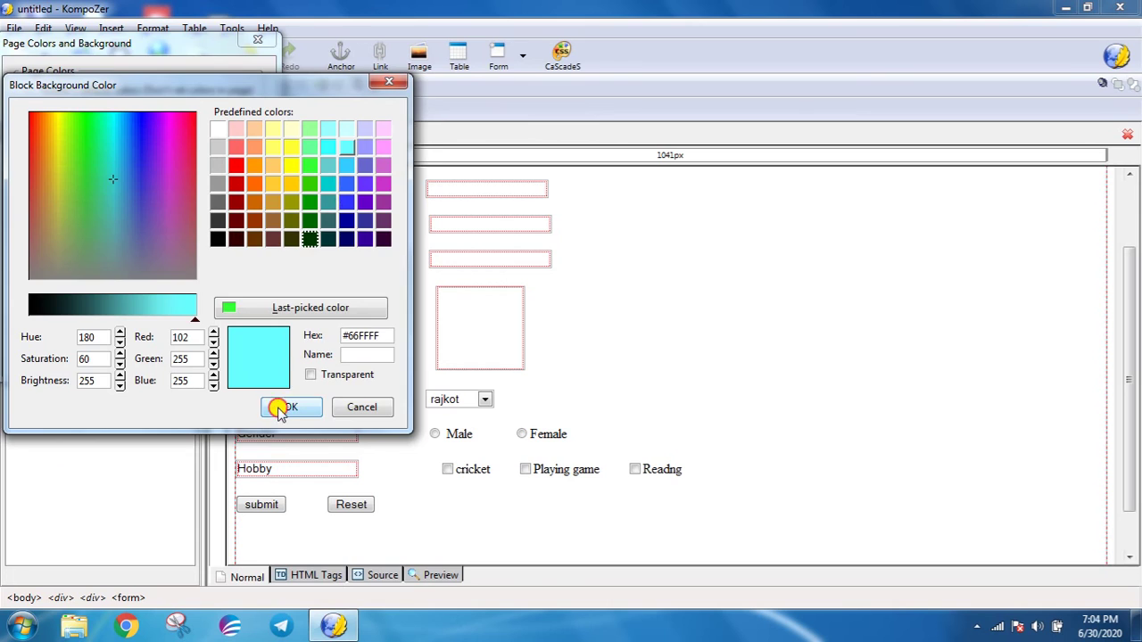
pyautogui.click(281, 408)
pyautogui.click(159, 355)
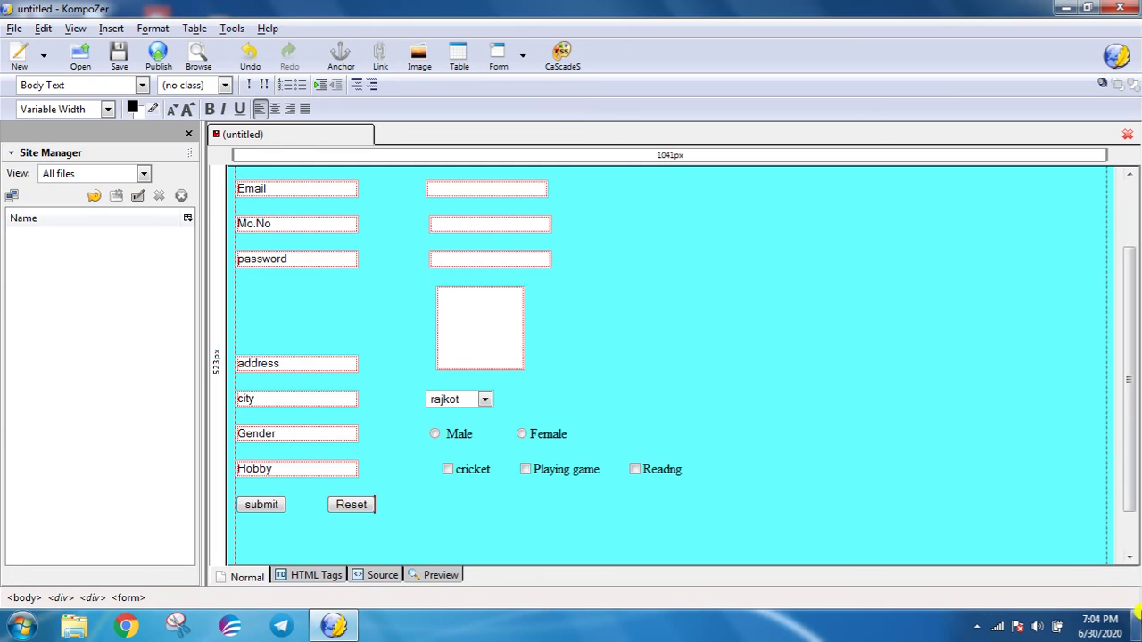
# - Save the page titled 'my file' as my file.html and preview it in the browser
pyautogui.click(14, 28)
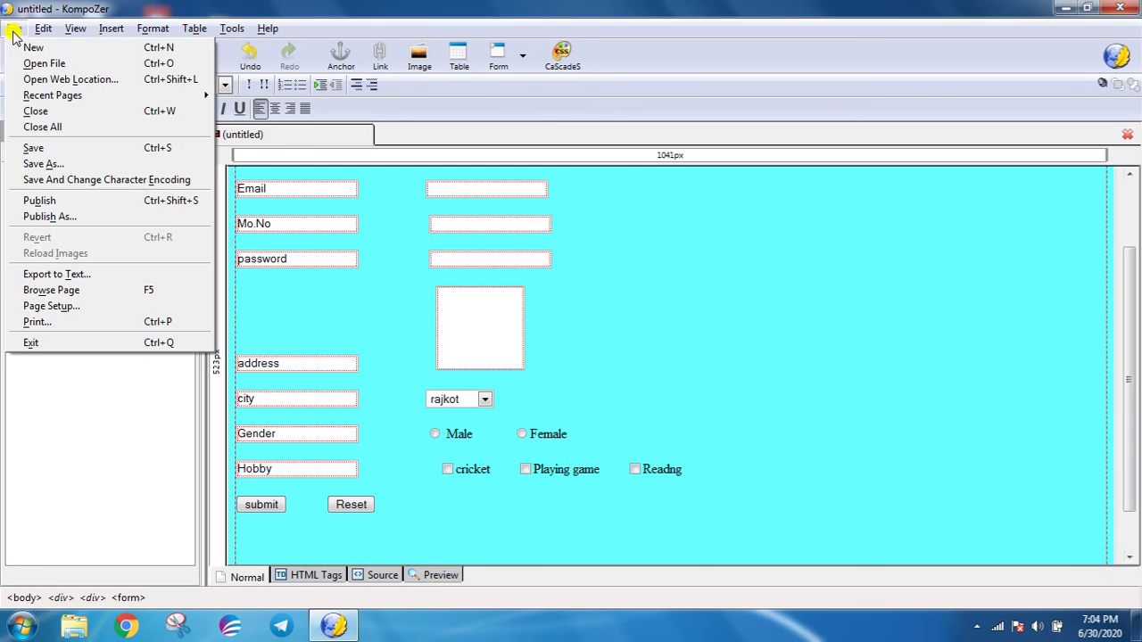
pyautogui.click(33, 148)
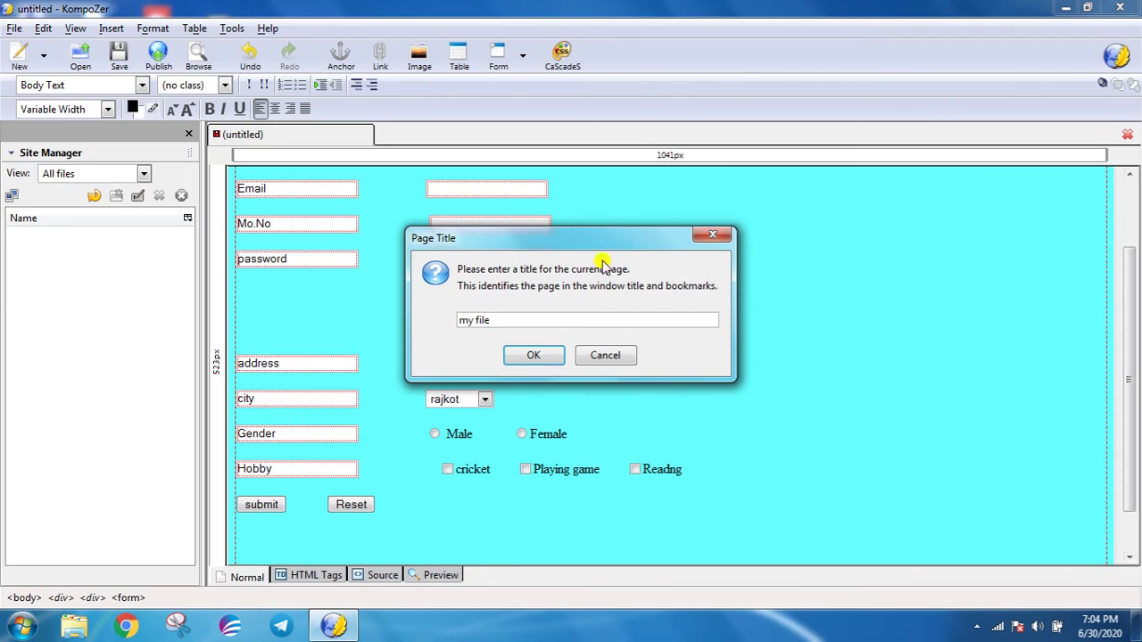
pyautogui.click(528, 356)
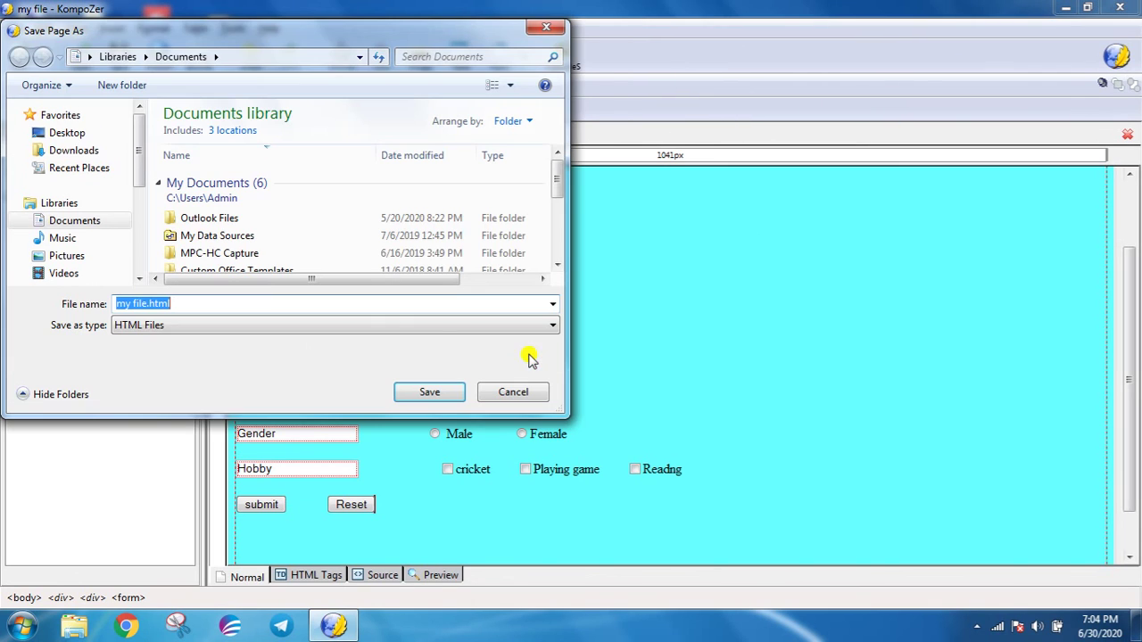
pyautogui.click(179, 304)
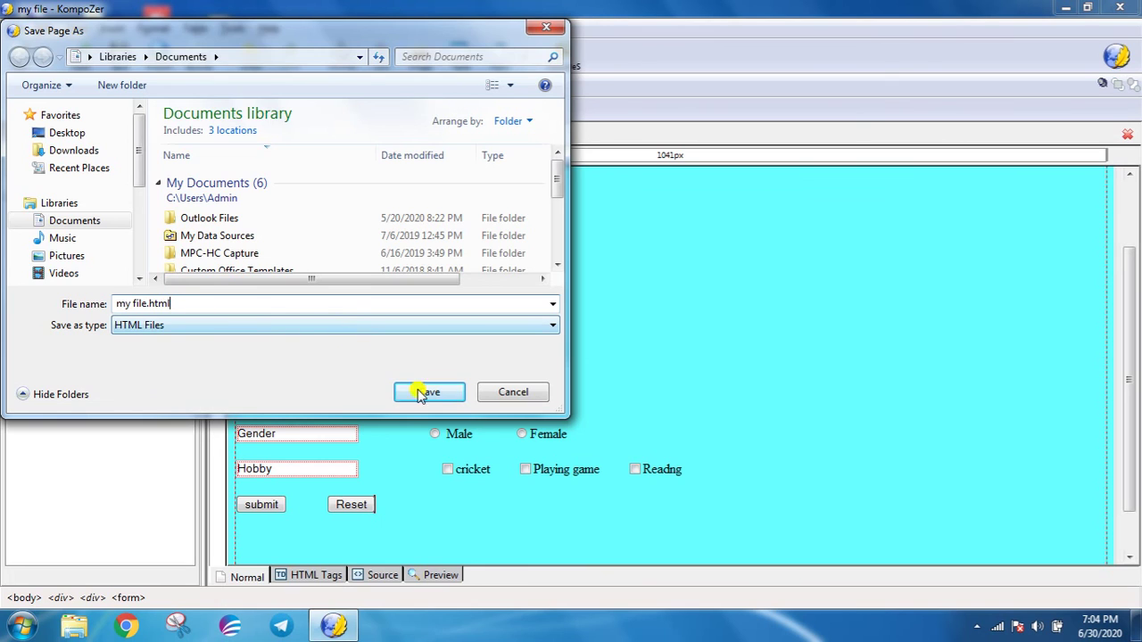
pyautogui.click(444, 394)
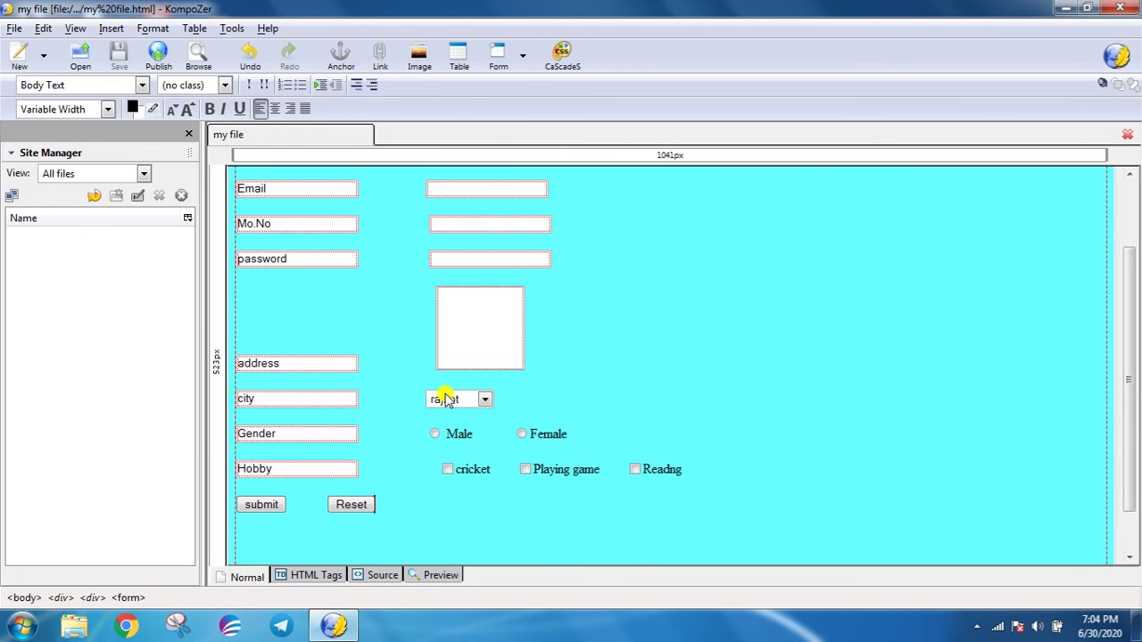
pyautogui.click(193, 61)
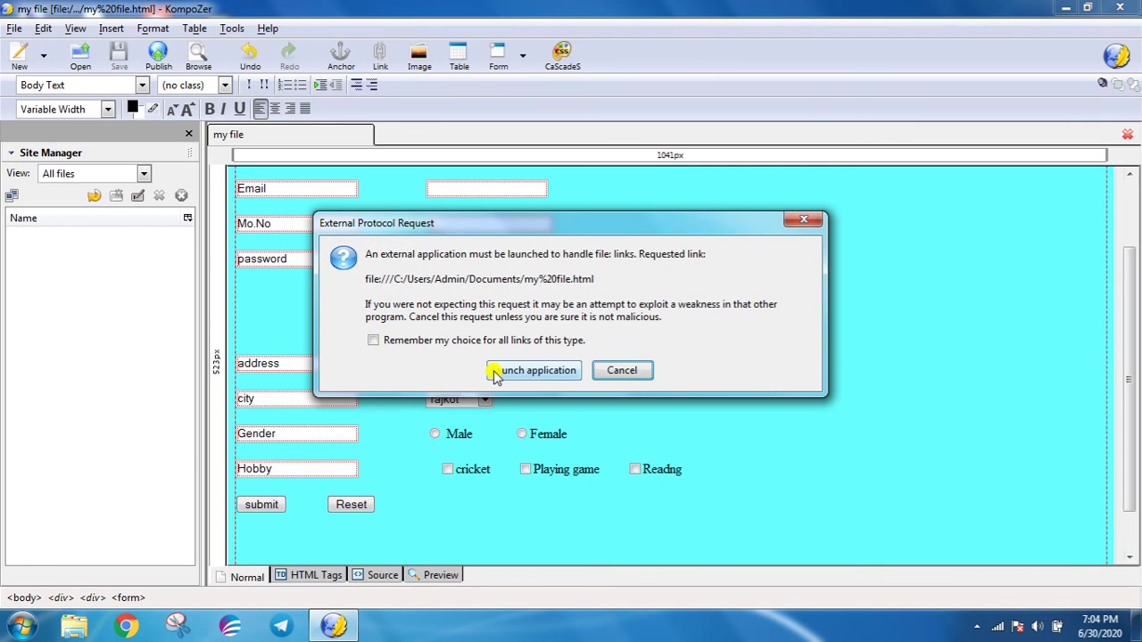
pyautogui.click(497, 372)
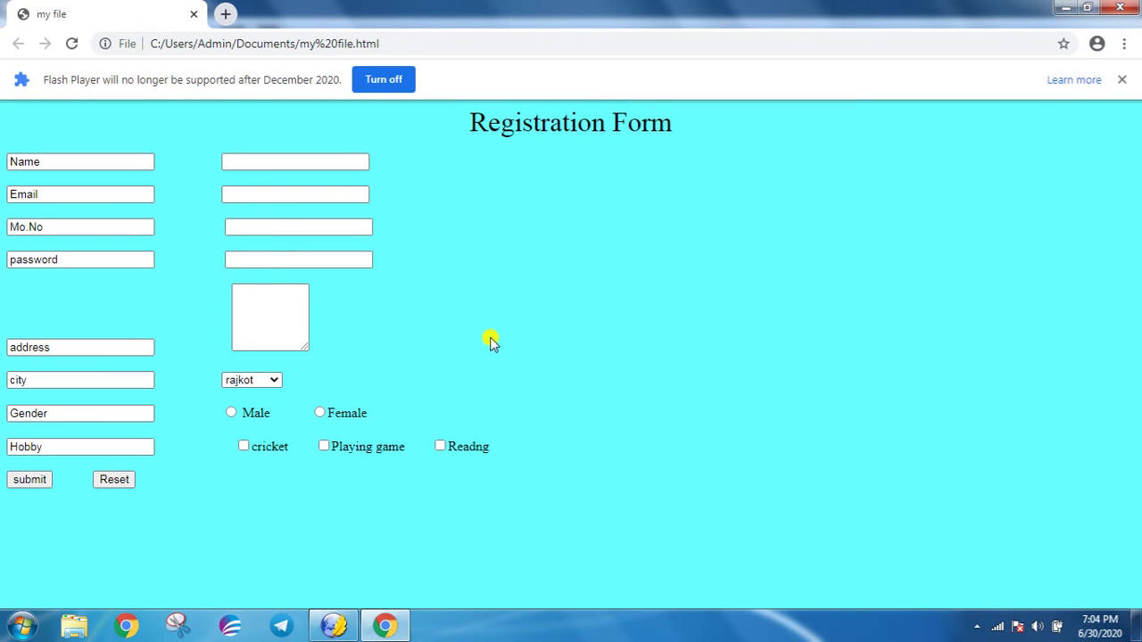
# - Keep rajkot as the city, select Male, and tick the cricket and Playing game hobbies
pyautogui.click(291, 157)
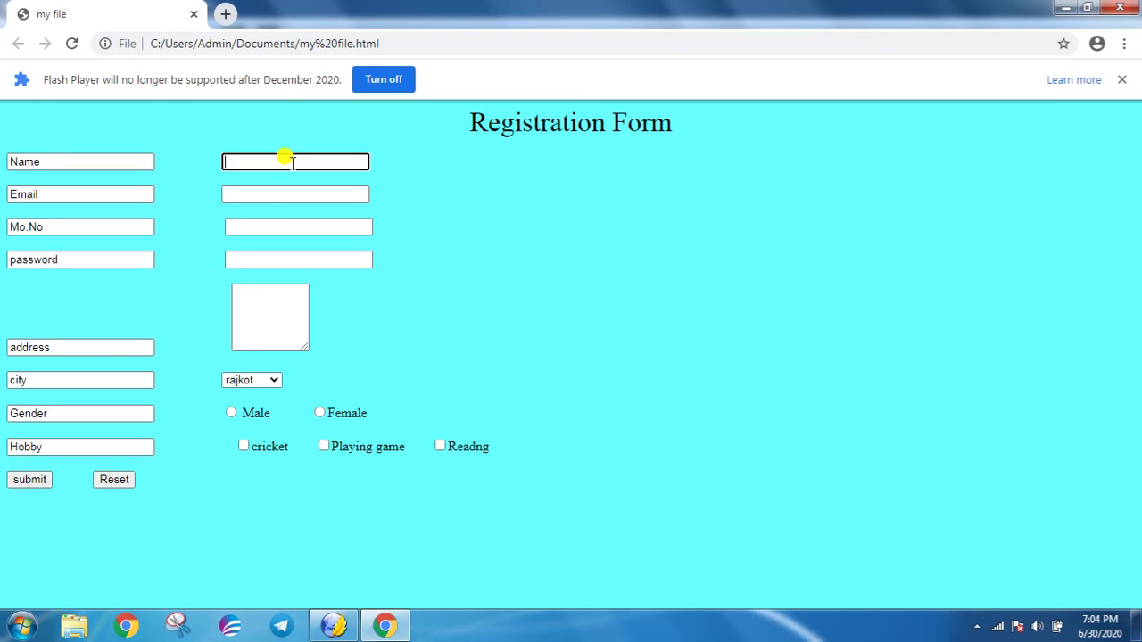
pyautogui.click(272, 385)
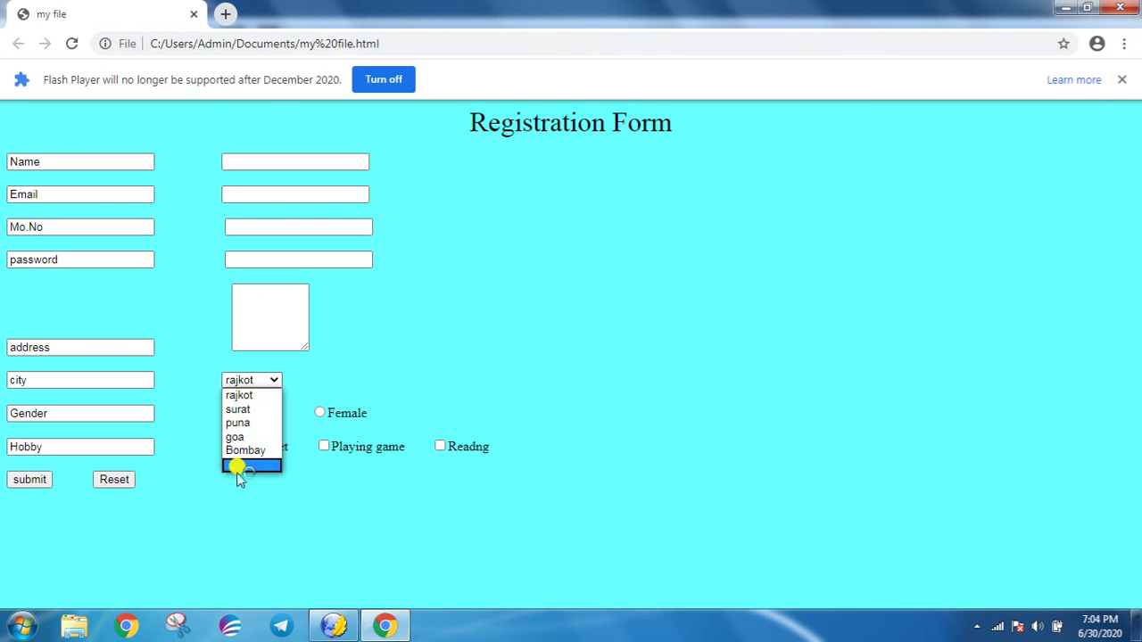
pyautogui.click(273, 376)
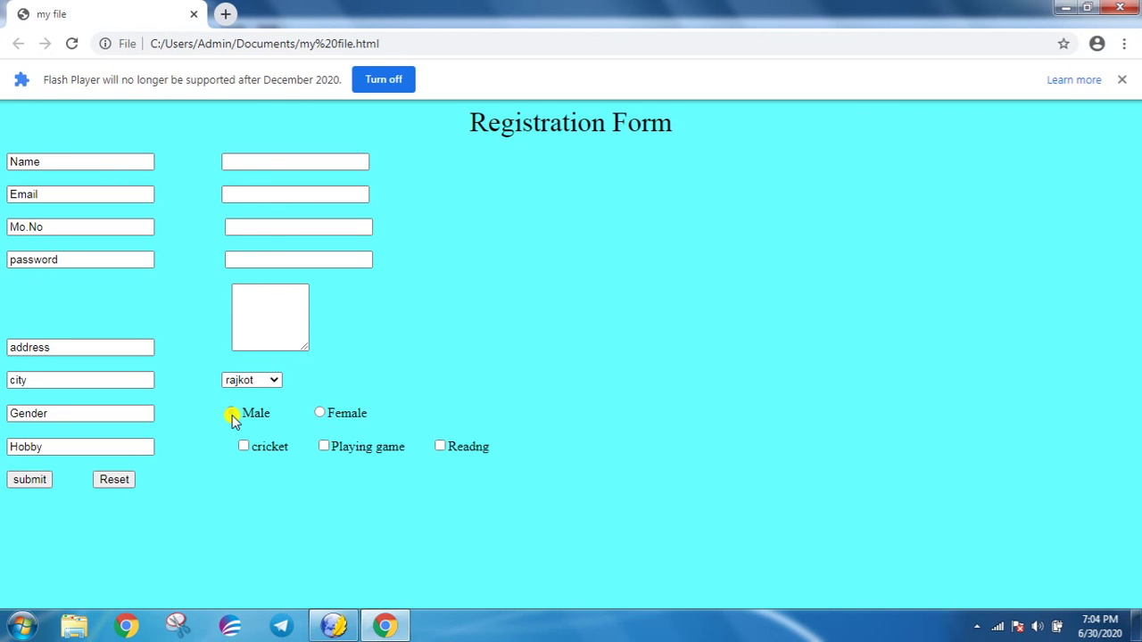
pyautogui.click(231, 415)
pyautogui.click(244, 446)
pyautogui.click(324, 446)
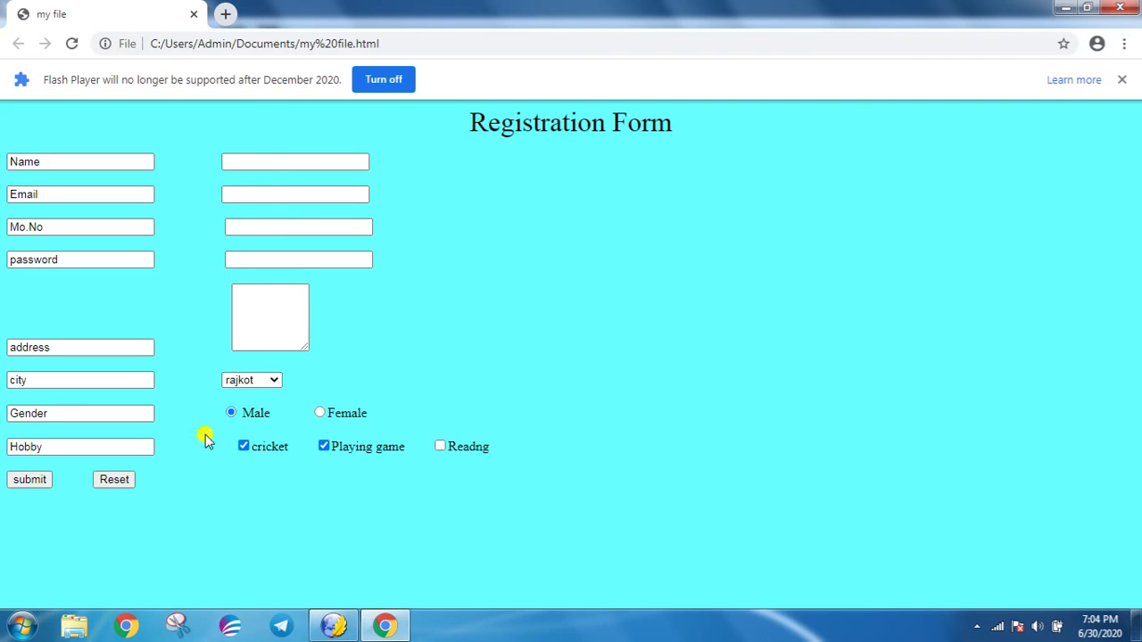
pyautogui.click(323, 448)
pyautogui.click(322, 449)
pyautogui.click(289, 156)
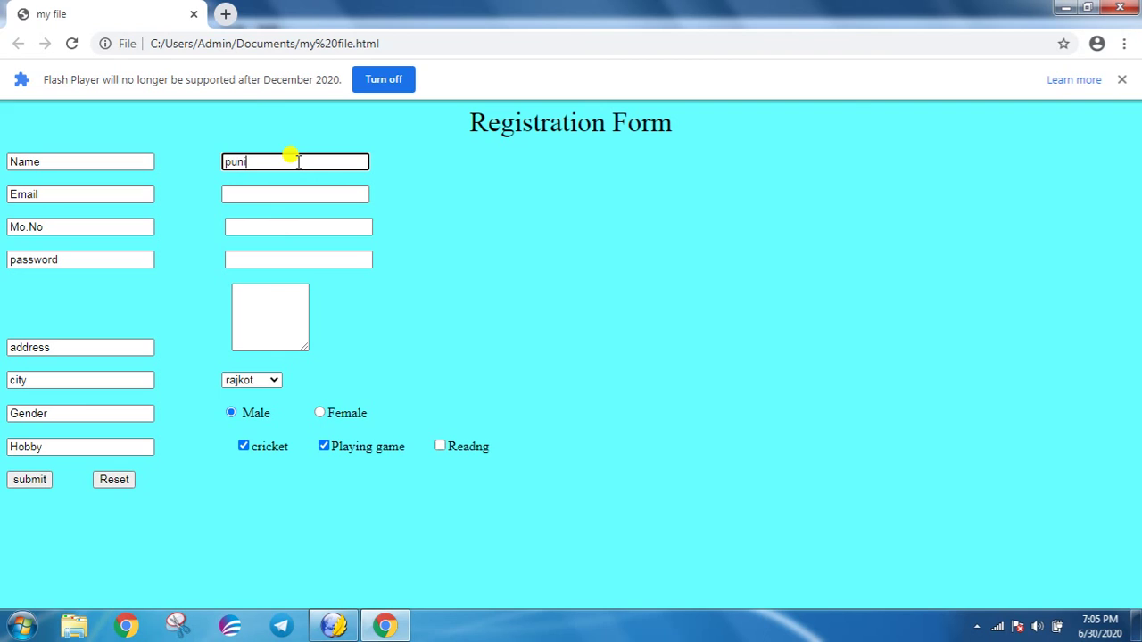
# - Fill in the e-mail address, mobile number and street address fields
pyautogui.press('Tab')
pyautogui.press('Tab')
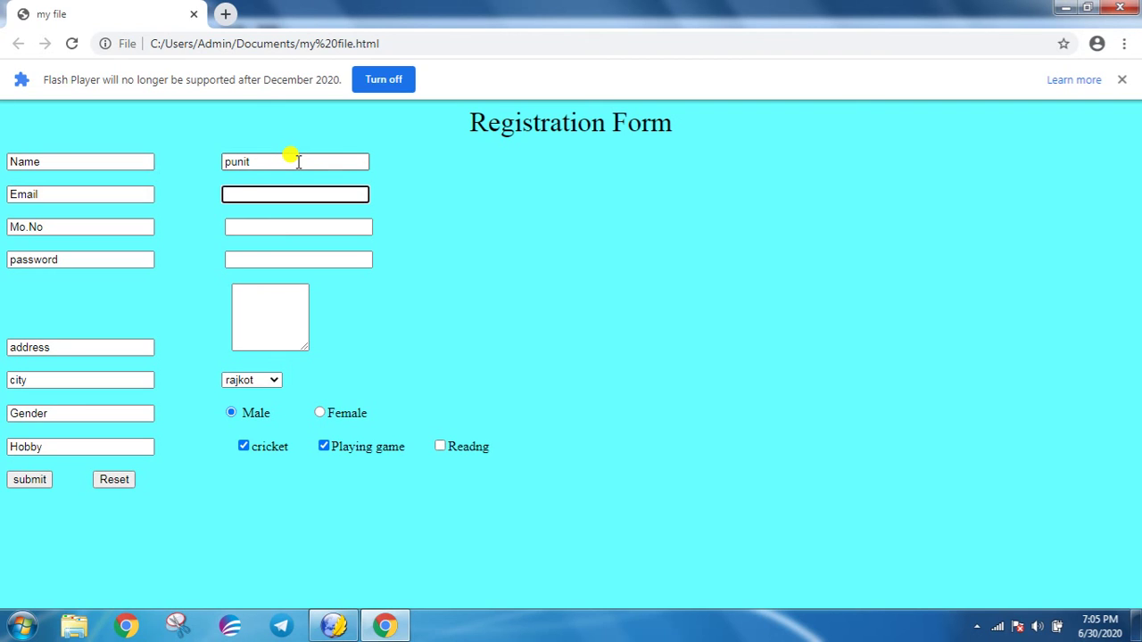
pyautogui.write('abc@gmail.com')
pyautogui.press('Tab')
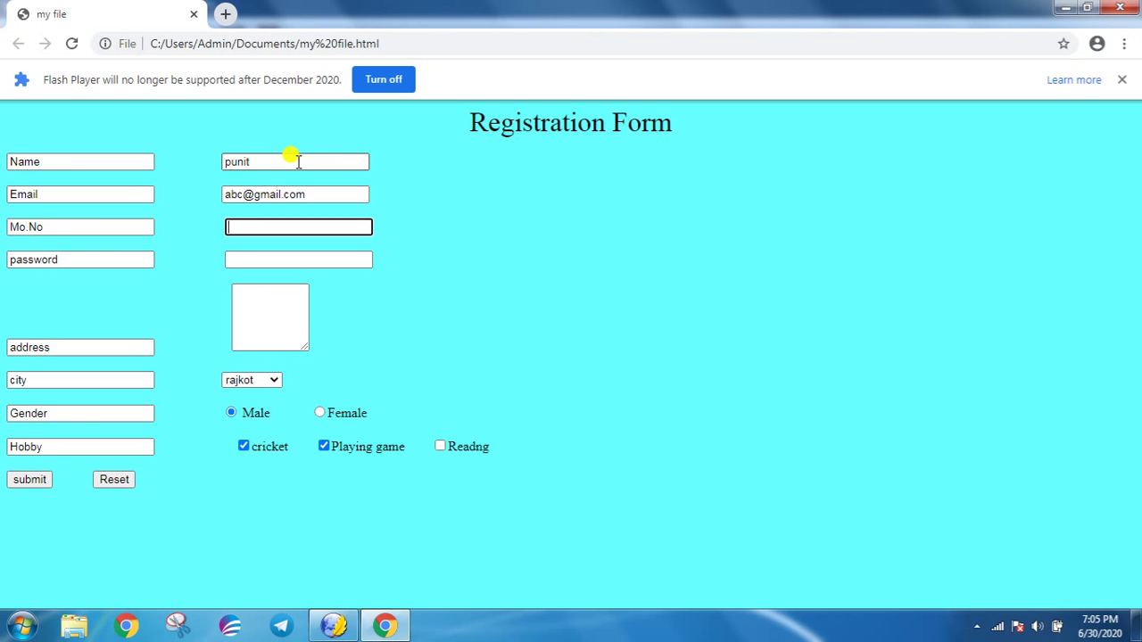
pyautogui.press('Tab')
pyautogui.press('Tab')
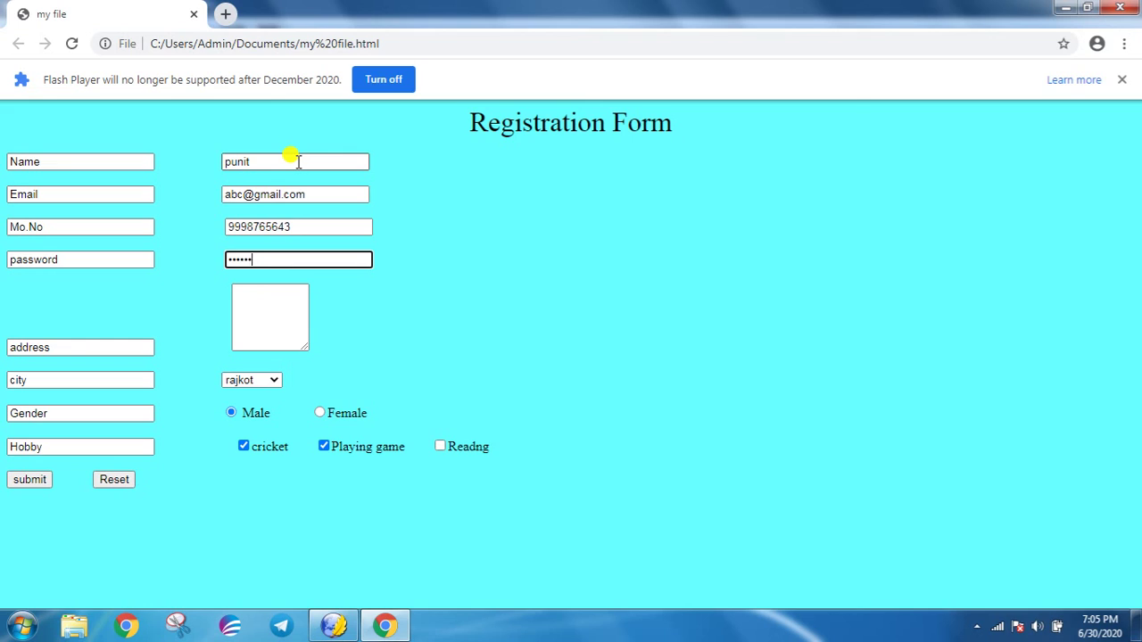
pyautogui.press('Tab')
pyautogui.press('Tab')
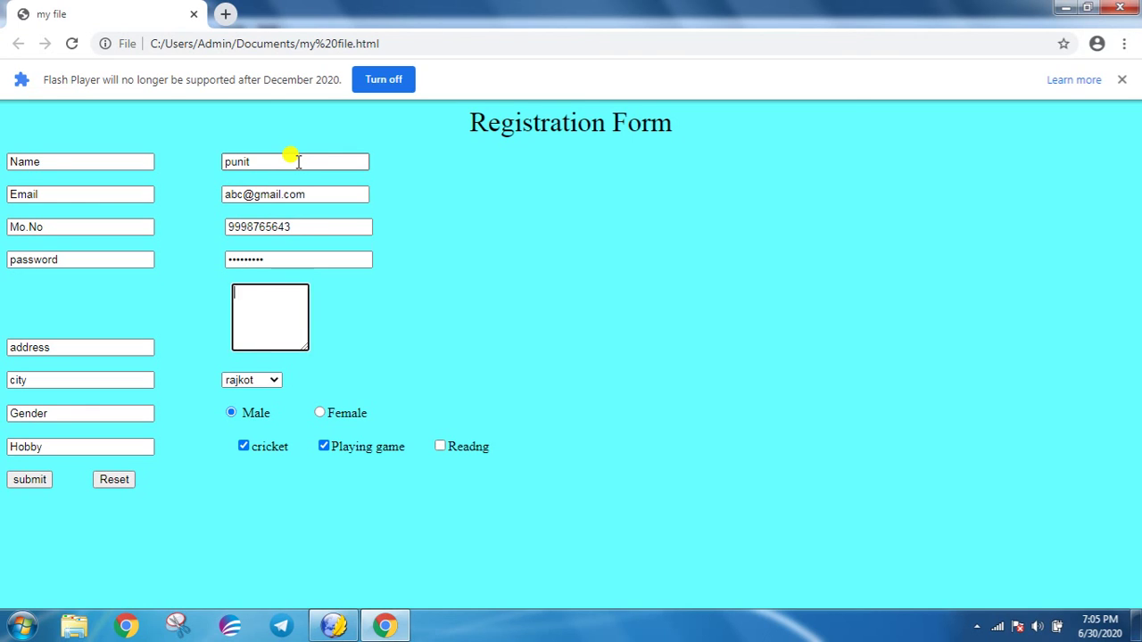
pyautogui.write('parishram school ')
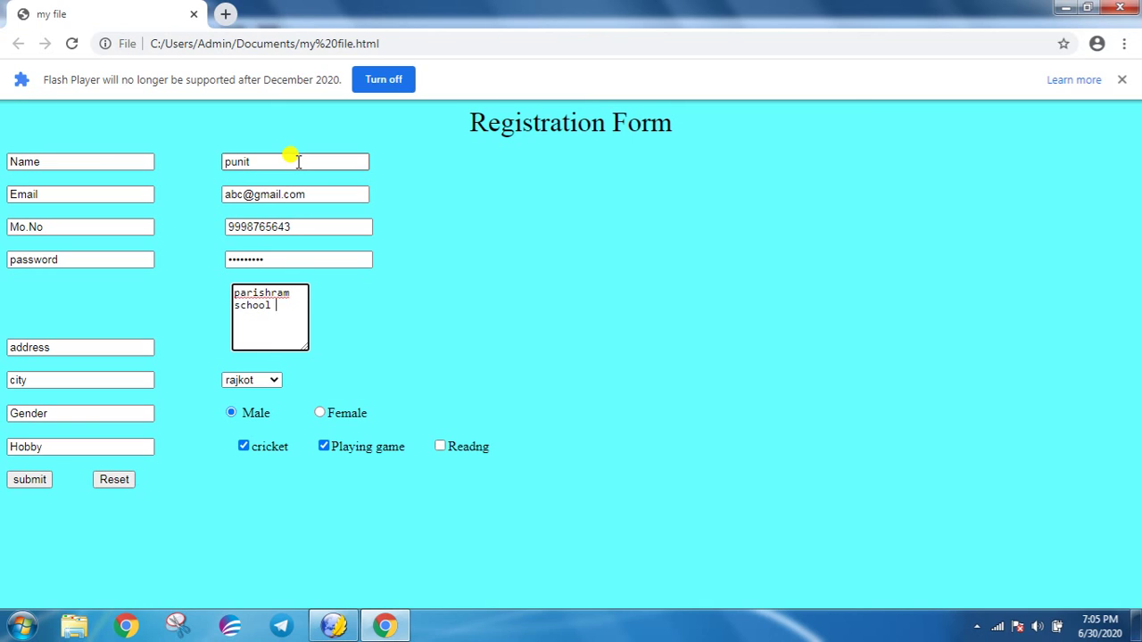
pyautogui.write('kalawad road')
# - Change the city to surat and back to rajkot, then return to KompoZer
pyautogui.press('Tab')
pyautogui.press('Tab')
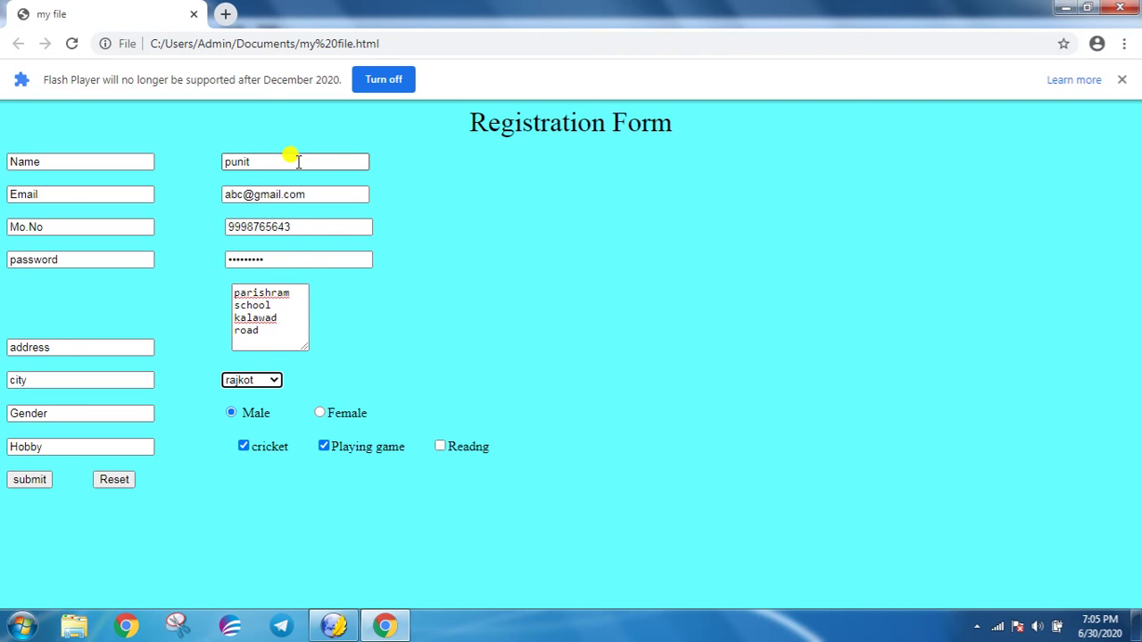
pyautogui.press('Down')
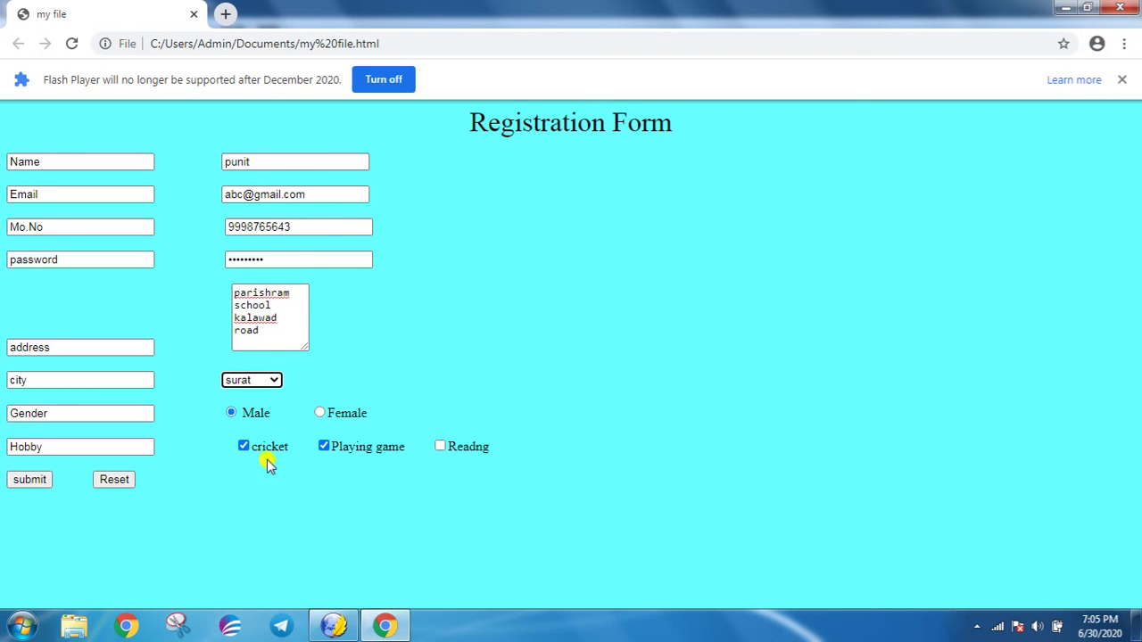
pyautogui.click(277, 380)
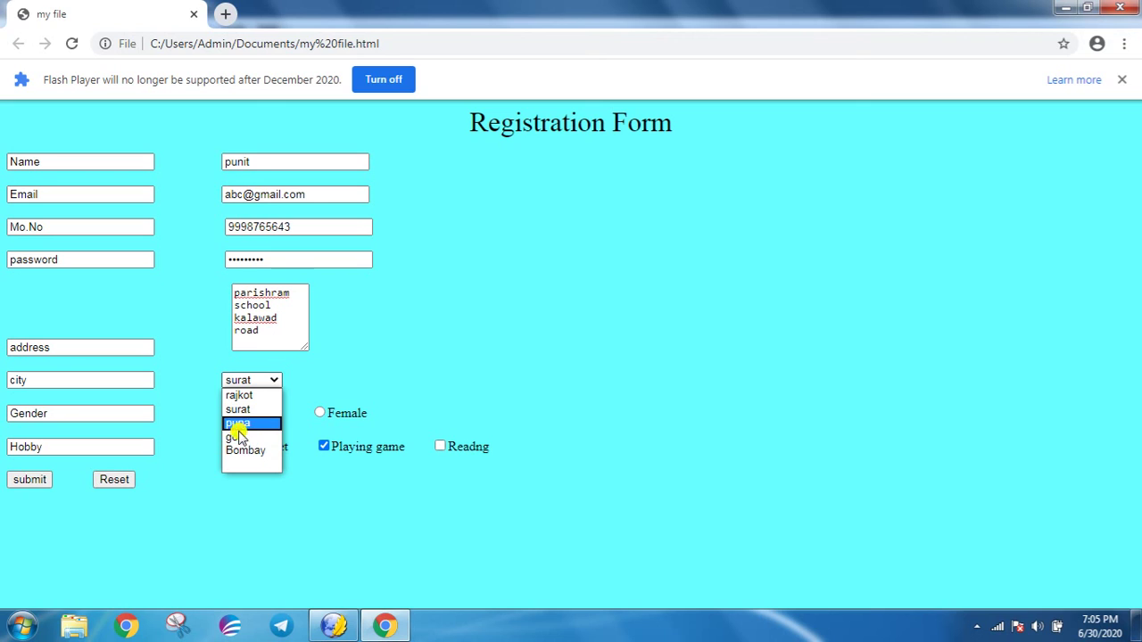
pyautogui.click(240, 395)
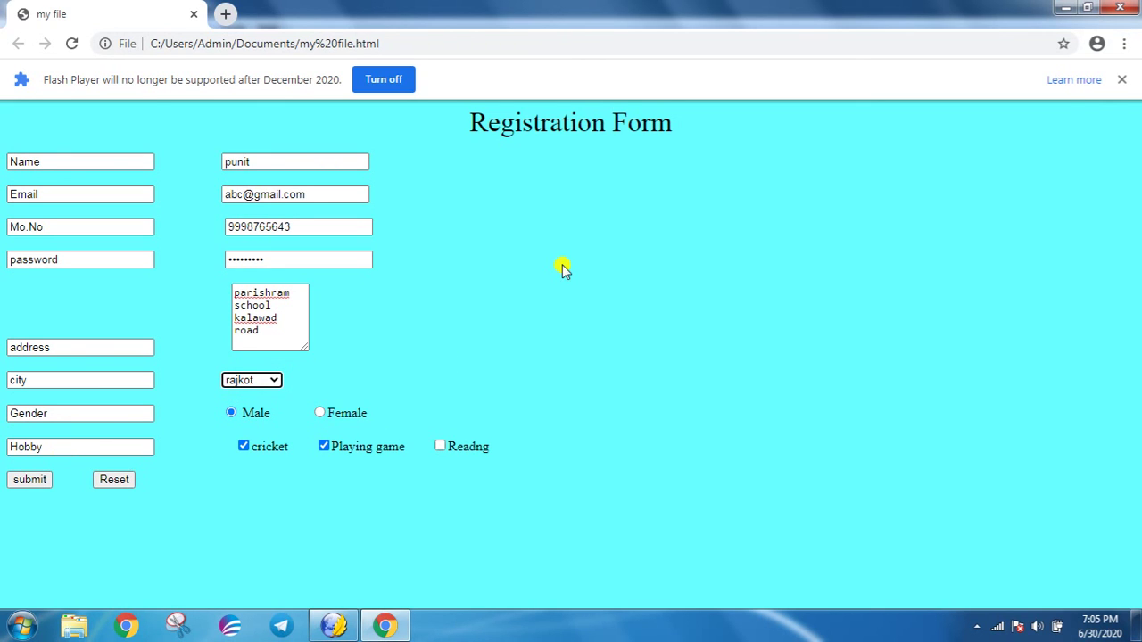
pyautogui.click(328, 624)
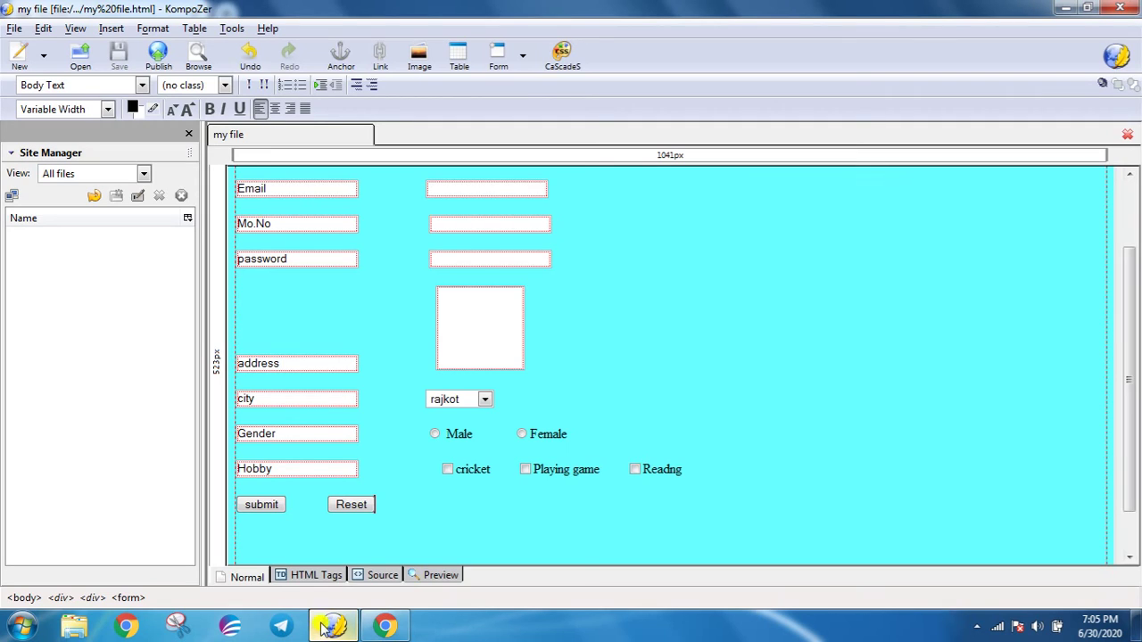